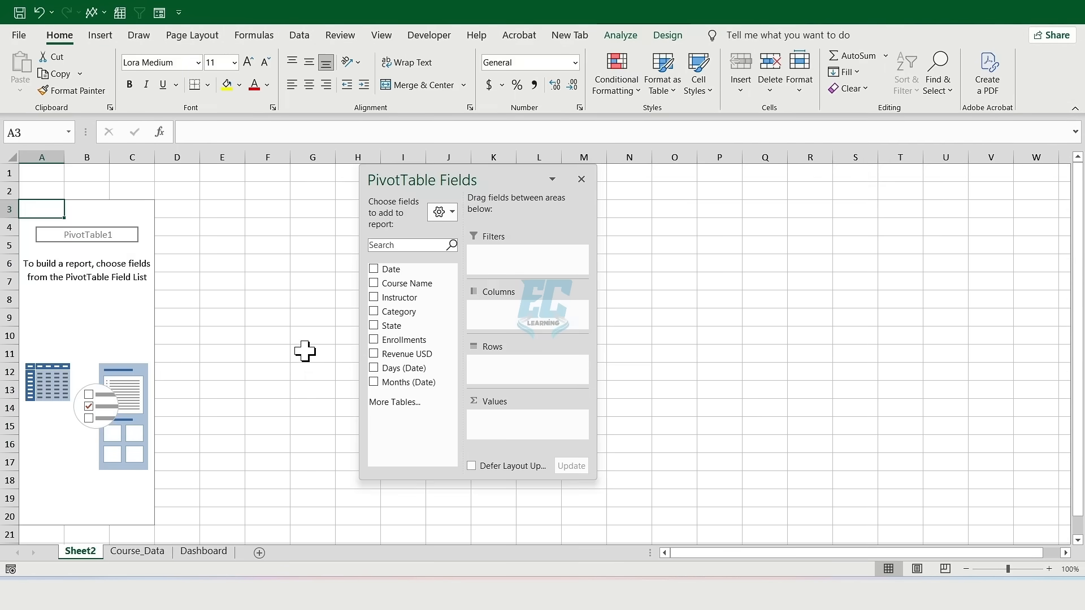
Rename Sheet2 as PivotData and move it between the Course_Data and Dashboard sheets
right_click(83, 554)
click(128, 405)
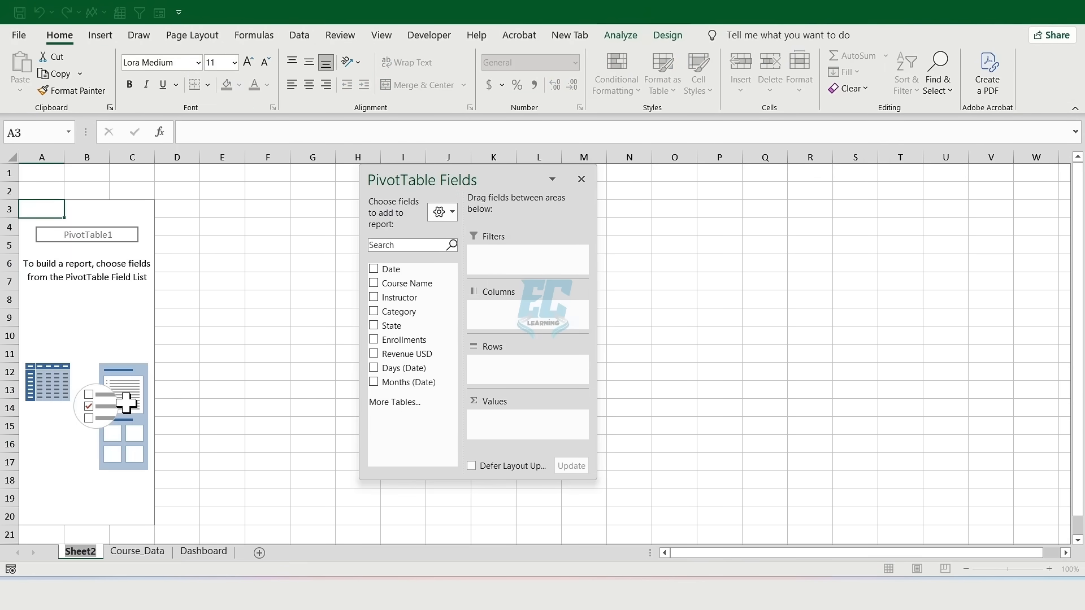
text(PivotData)
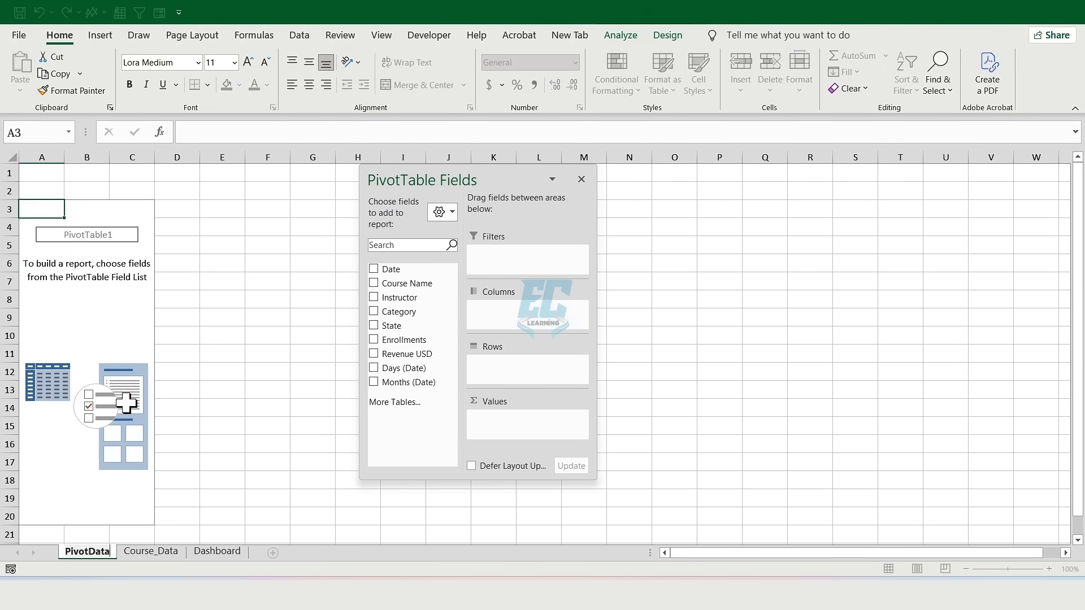
key(Return)
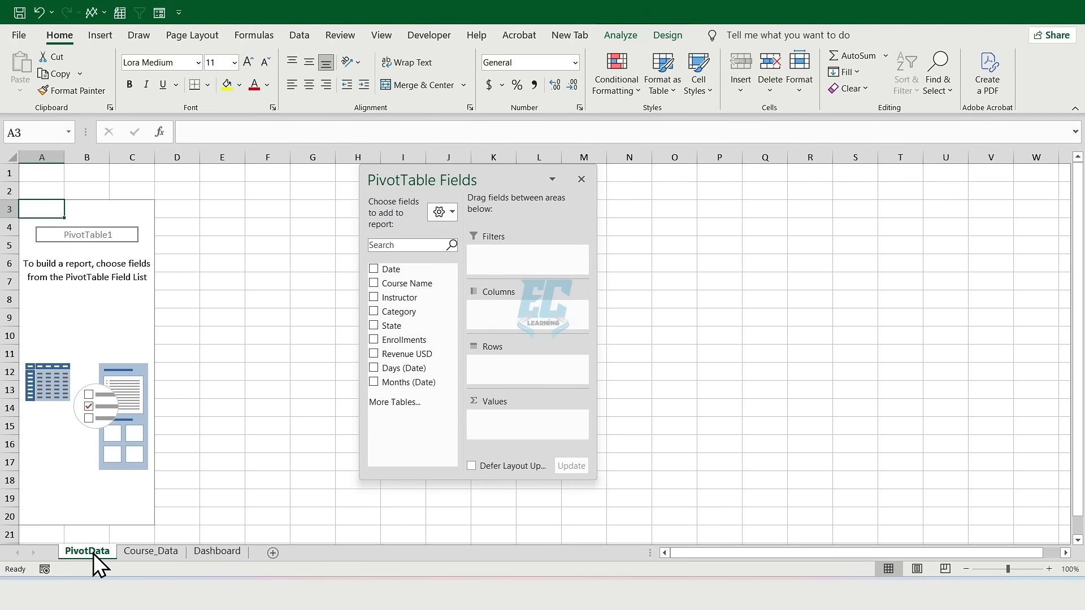
drag(93, 554, 202, 549)
Hide the gridlines on the Dashboard sheet
click(208, 550)
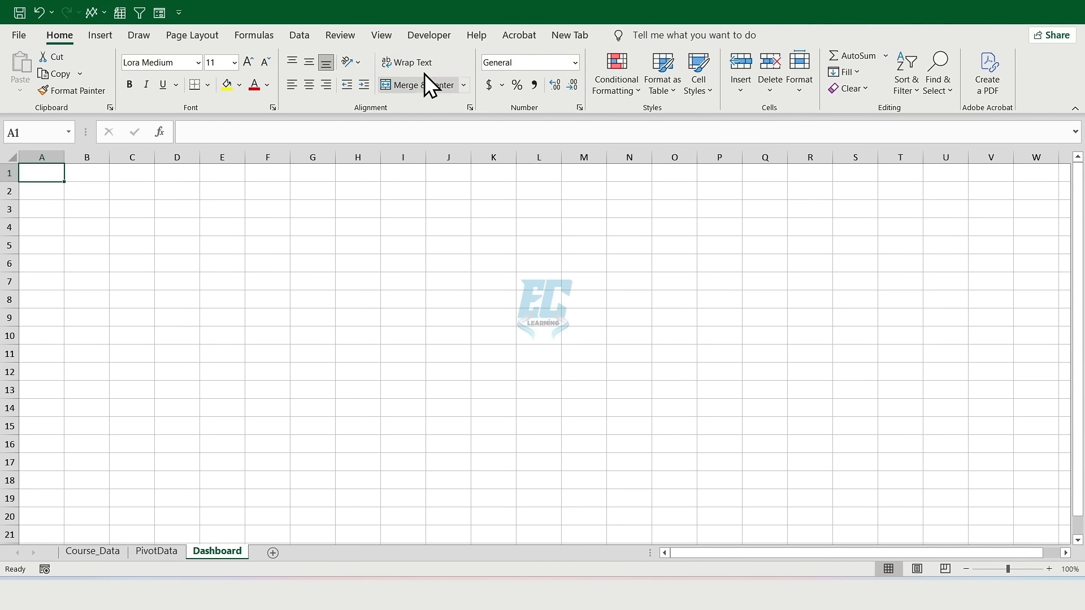
click(384, 36)
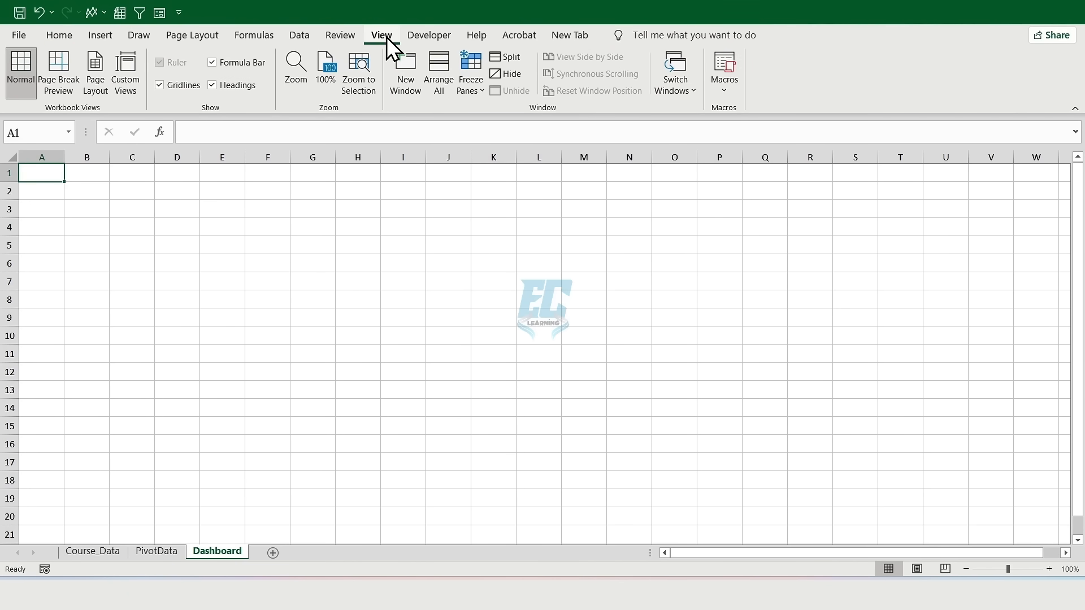
click(160, 86)
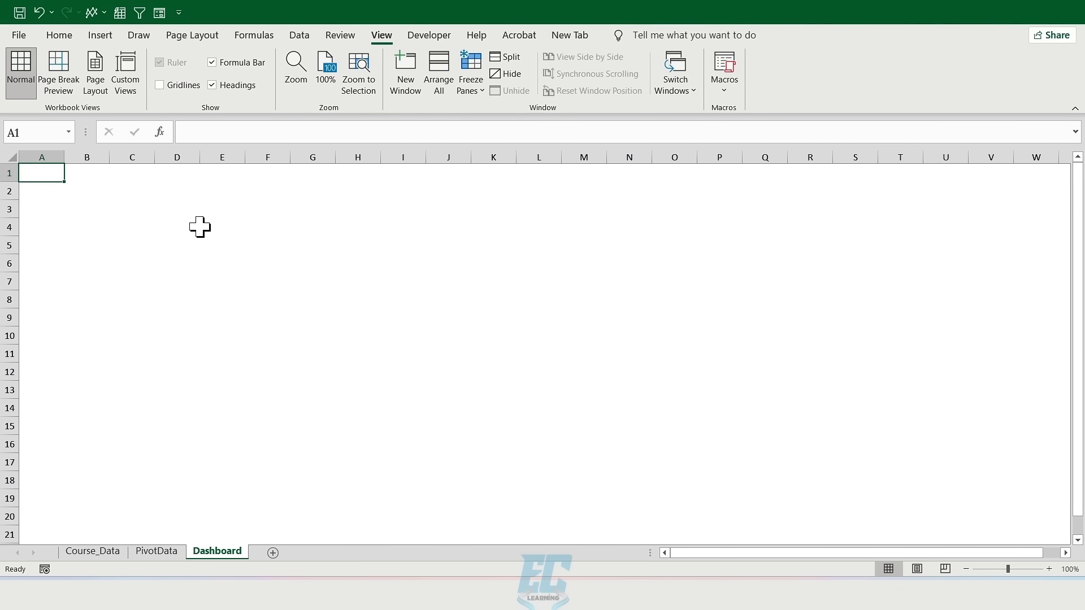
Draw a background rectangle about 15.38 inches wide and 8.03 inches high from cell A1 across the Dashboard sheet
click(102, 37)
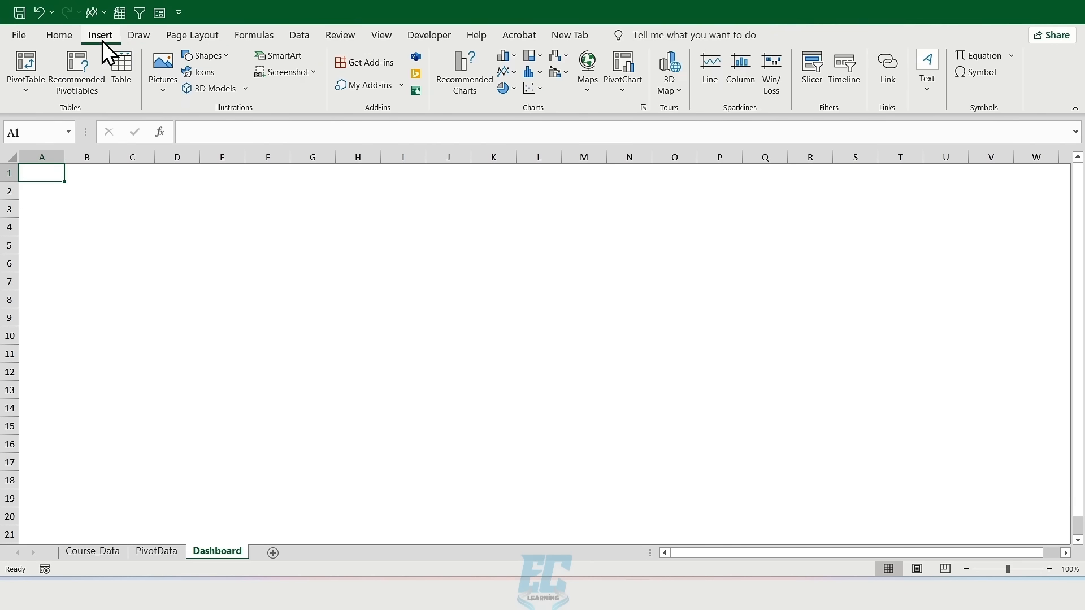
click(209, 55)
click(228, 93)
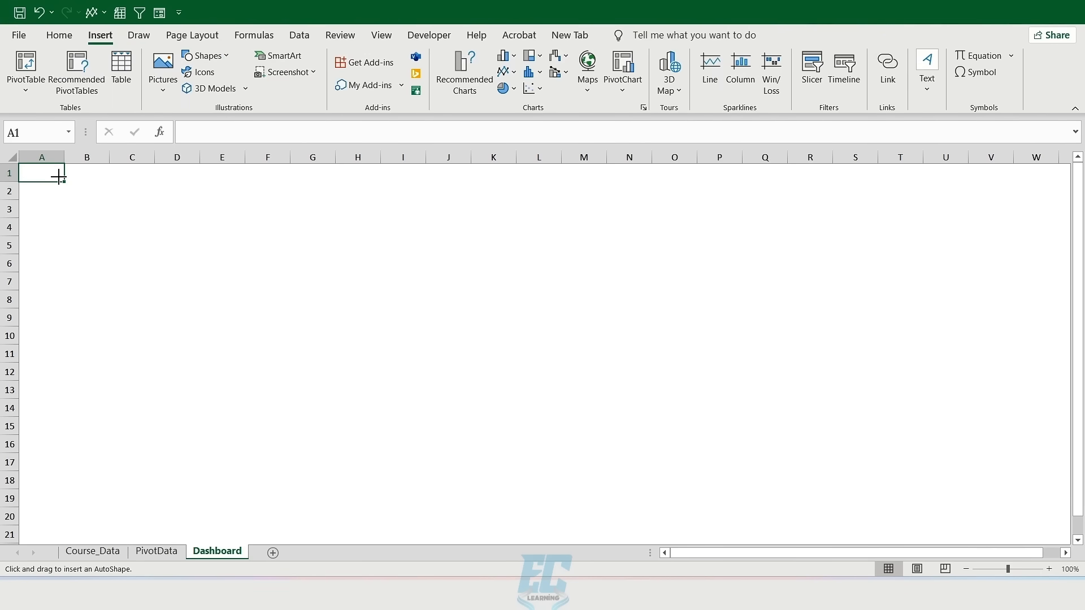
drag(20, 164, 1060, 524)
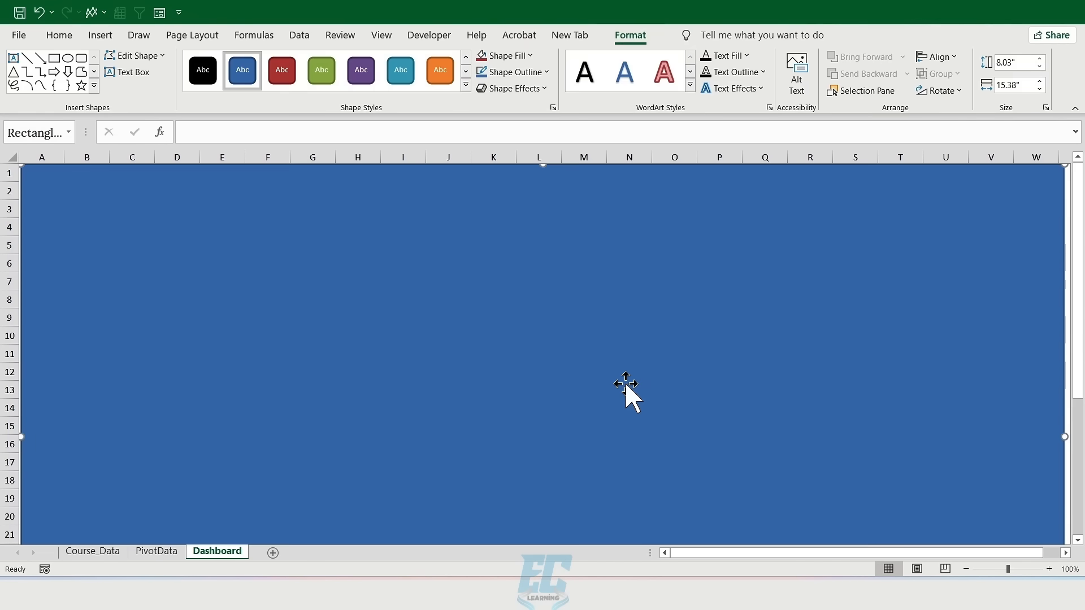
Fill the background rectangle with the standard dark blue and remove its outline
click(531, 57)
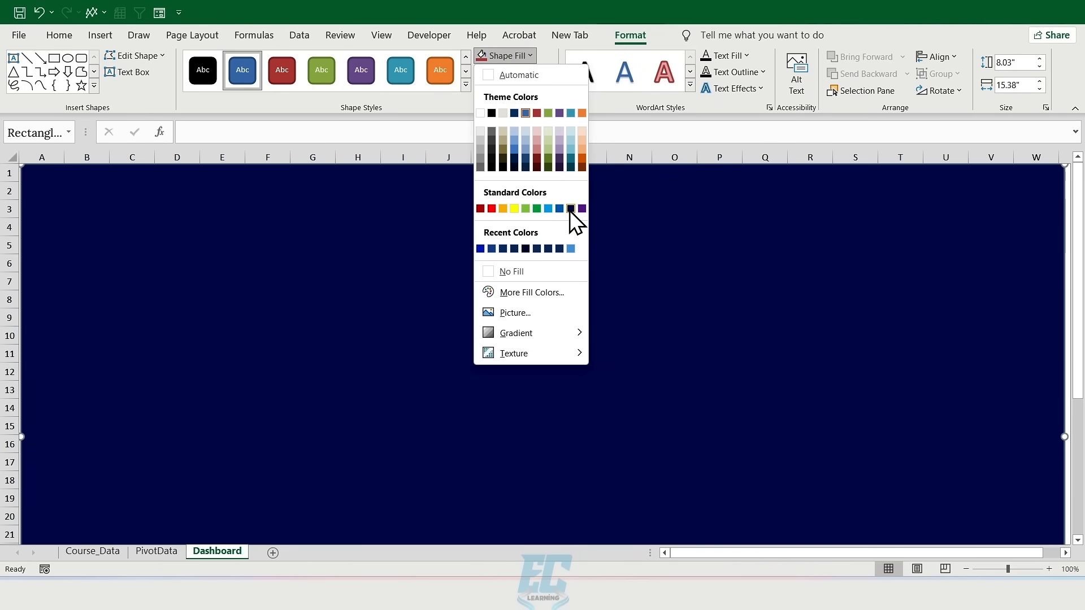
click(570, 208)
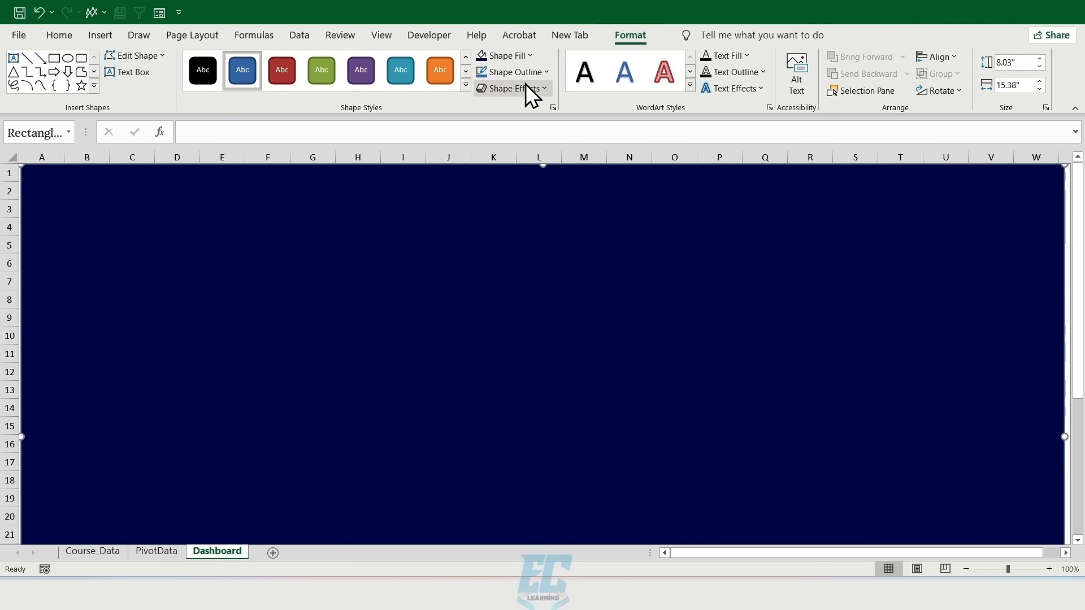
click(515, 73)
click(520, 286)
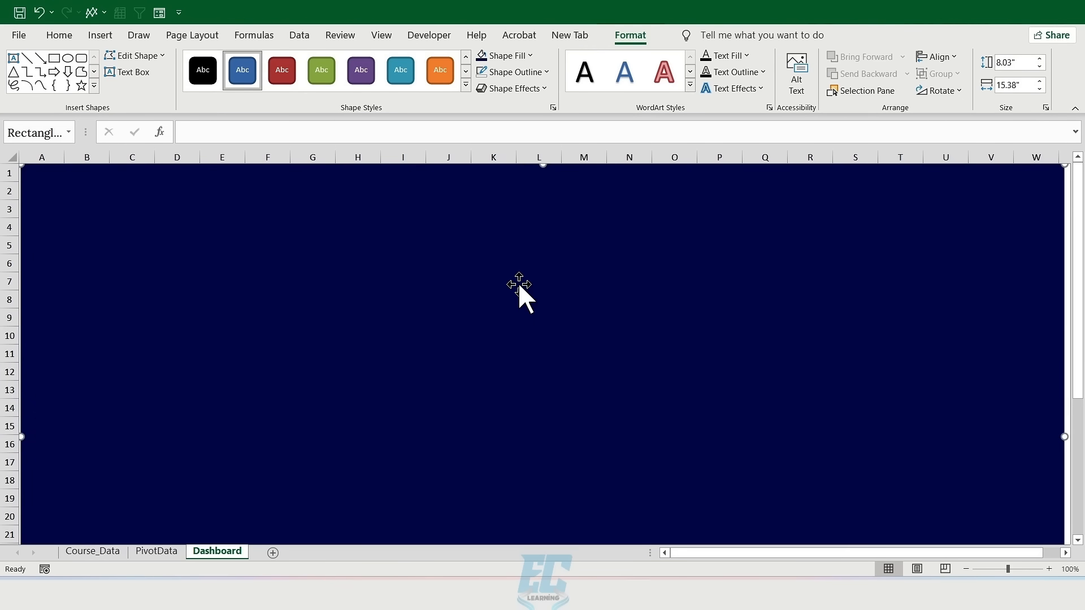
Add a text box about 7.33 by 0.53 inches across the rectangle's upper middle, reading "Online Course Enrollment Dashboard"
click(104, 36)
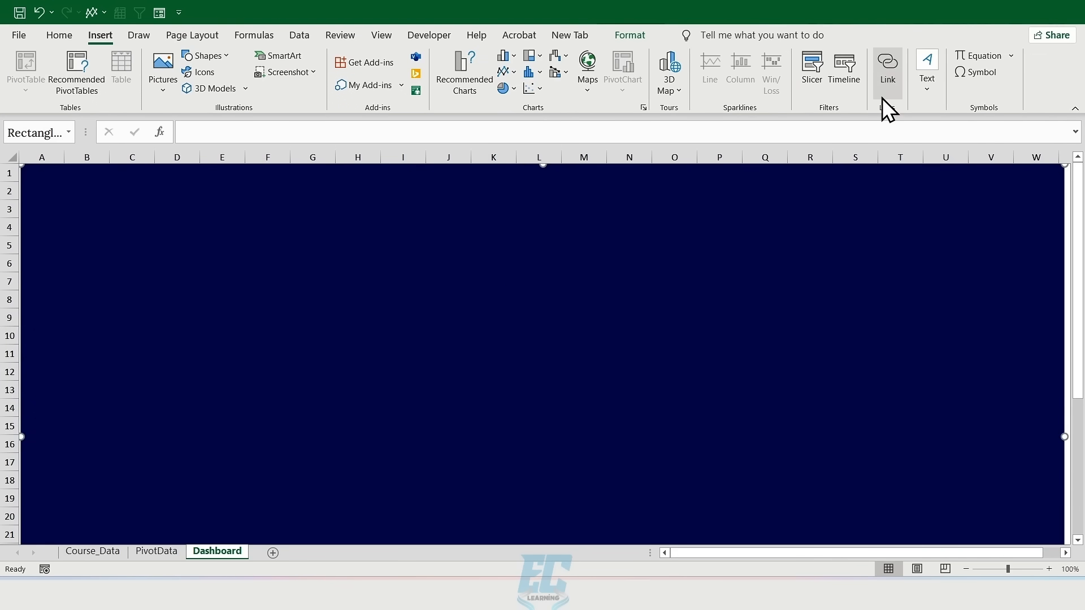
click(922, 80)
click(927, 144)
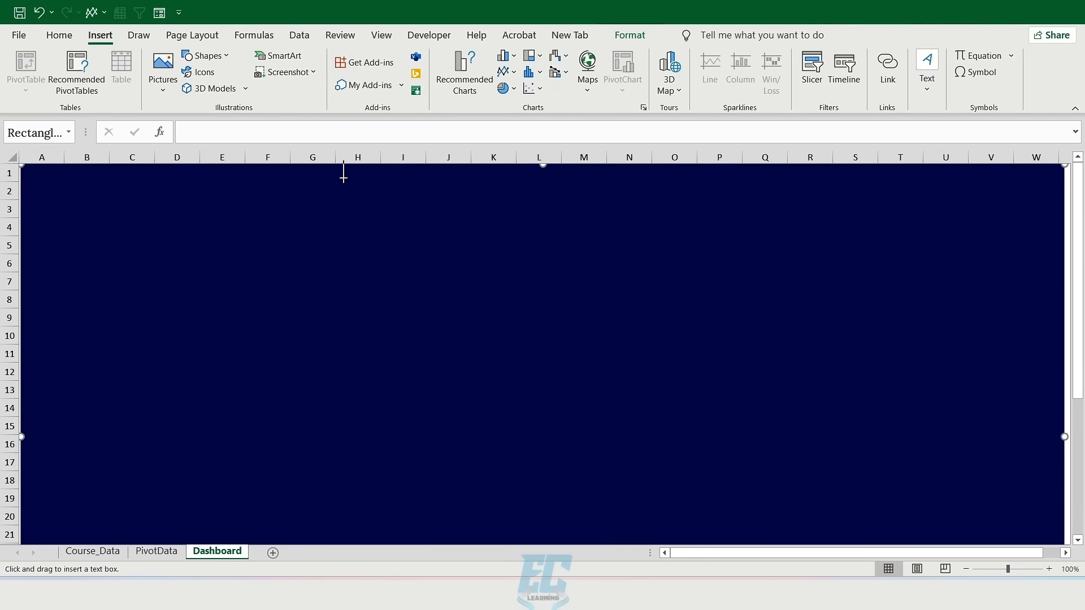
drag(293, 169, 788, 205)
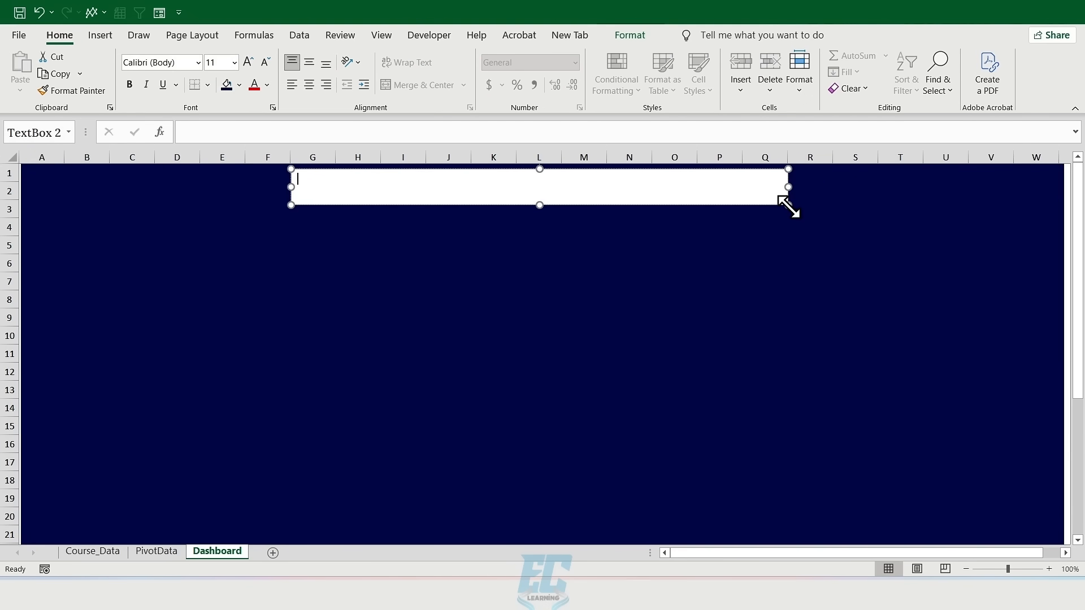
text(Onl)
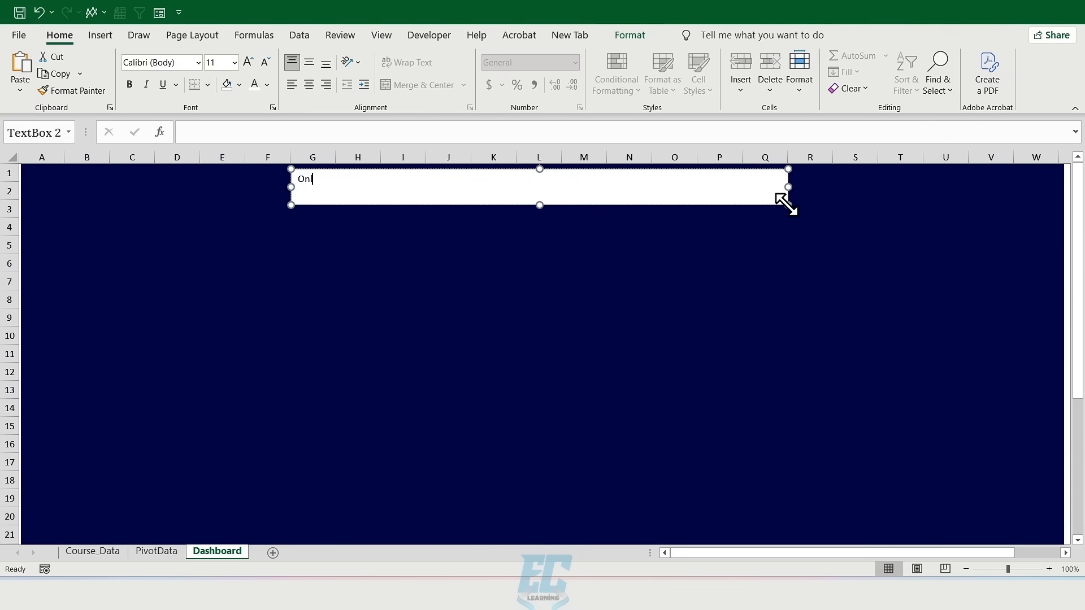
text(ine Course Enrollment Dashboard)
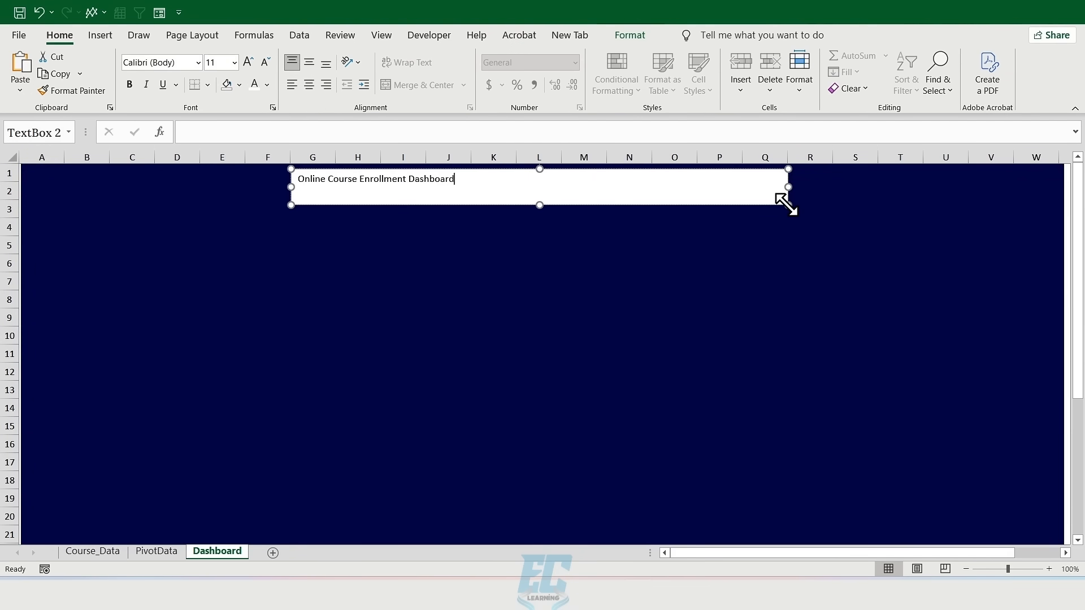
Center the dashboard title both vertically and horizontally in its text box
key(ctrl+a)
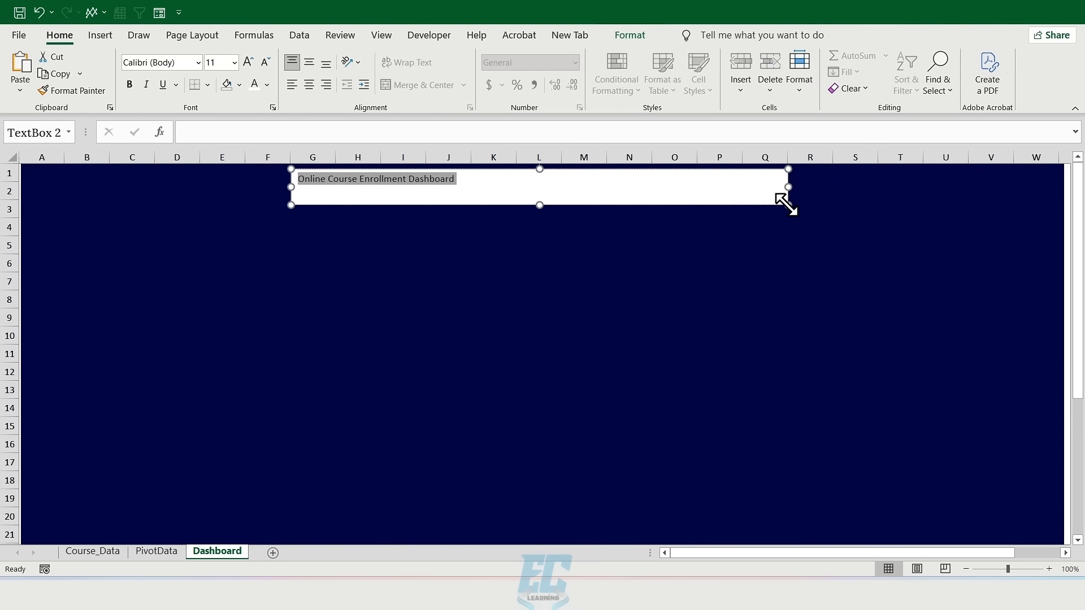
click(309, 60)
click(310, 85)
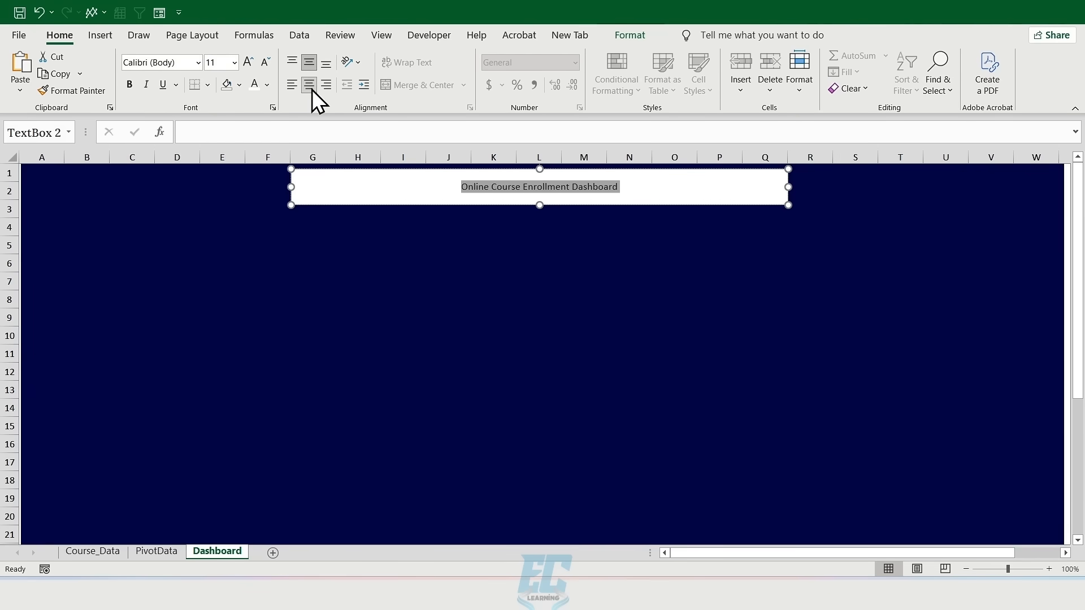
Format the dashboard title in Lora Medium, size 24, with white text
click(197, 62)
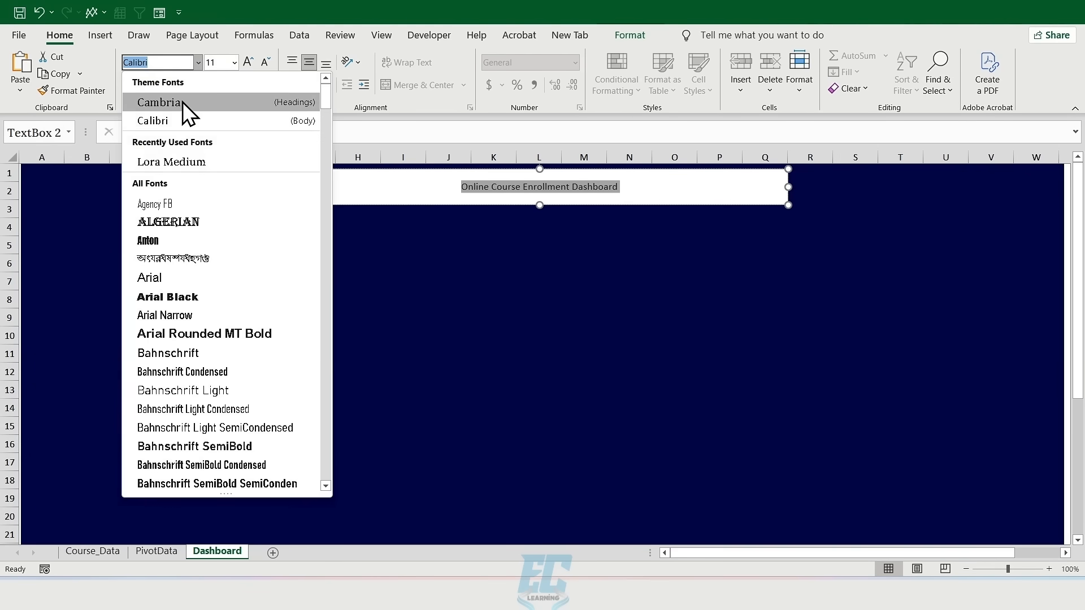
text(Lora Medium)
key(Return)
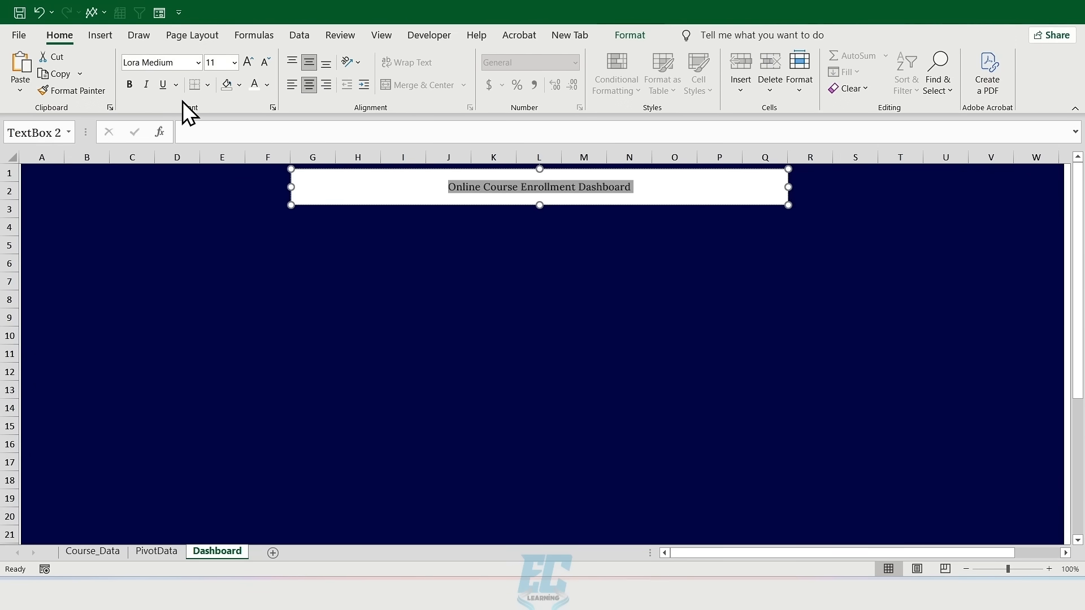
click(234, 62)
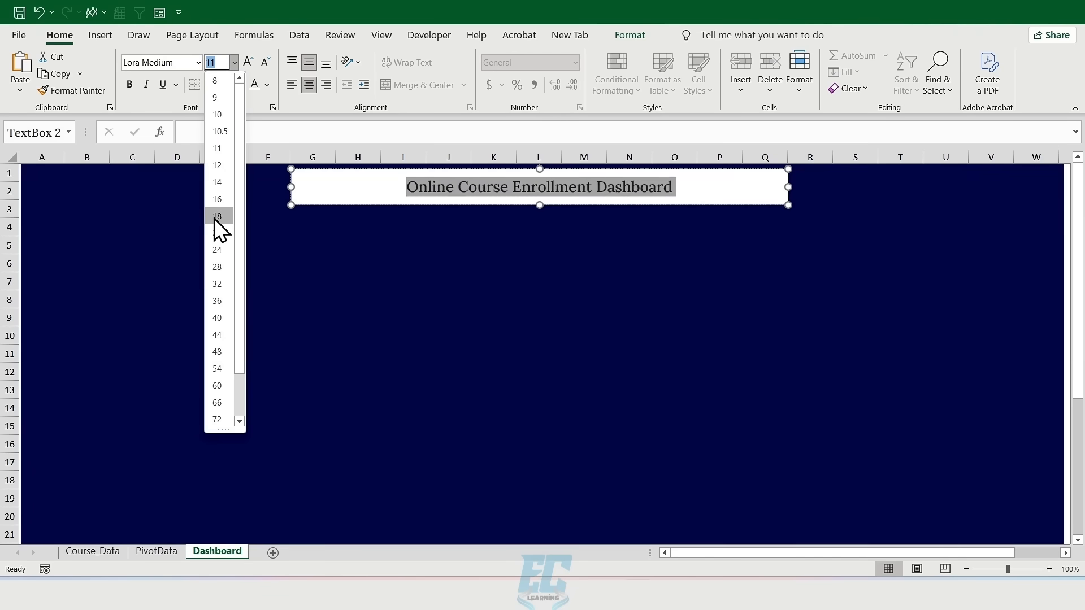
click(219, 251)
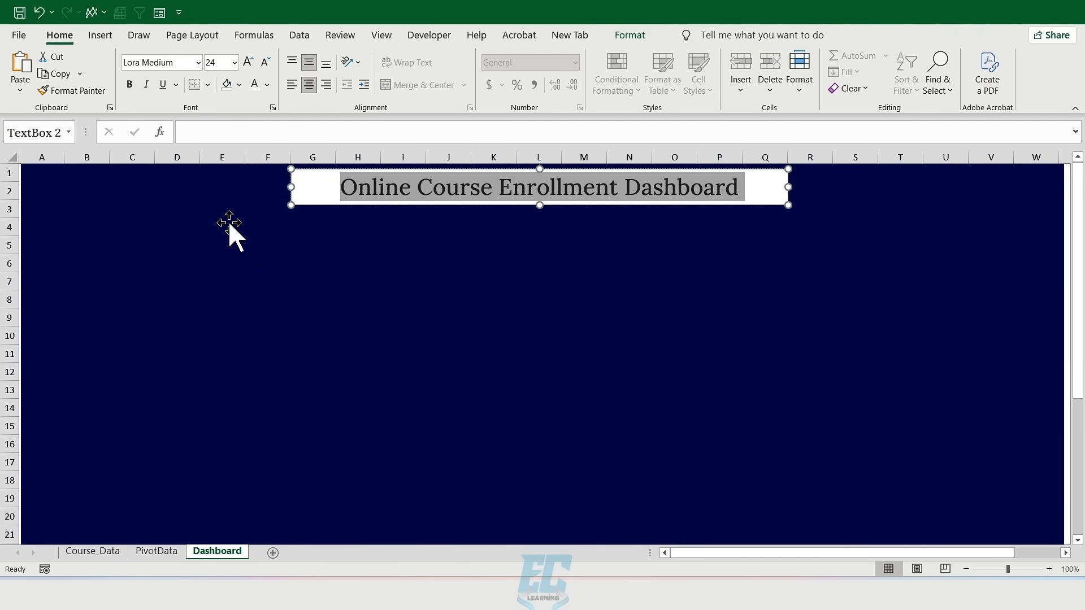
click(259, 87)
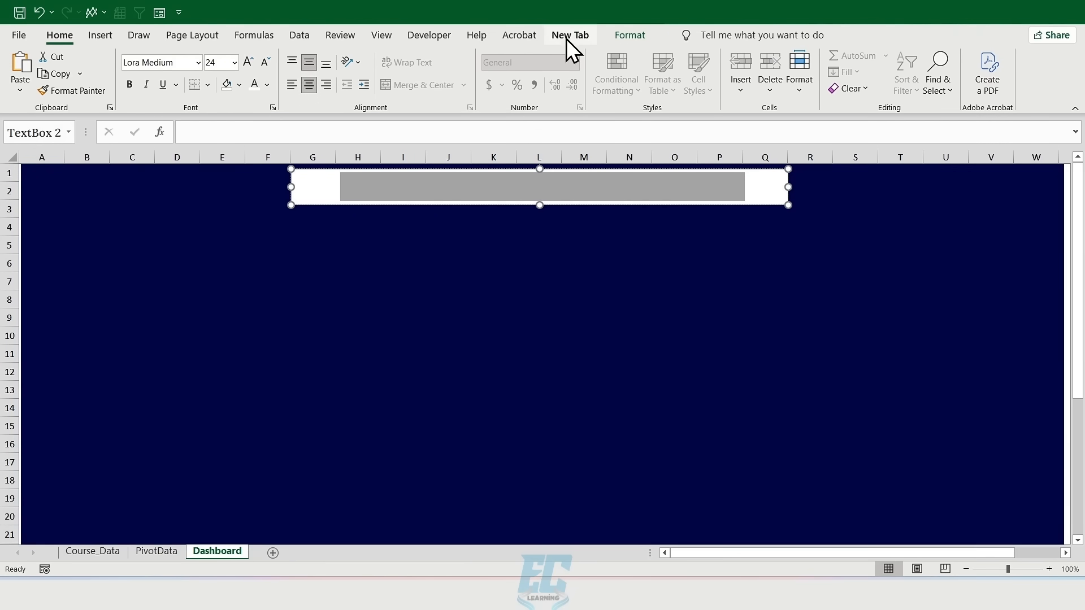
Remove the fill and the outline from the title's text box
click(630, 35)
click(530, 55)
click(511, 270)
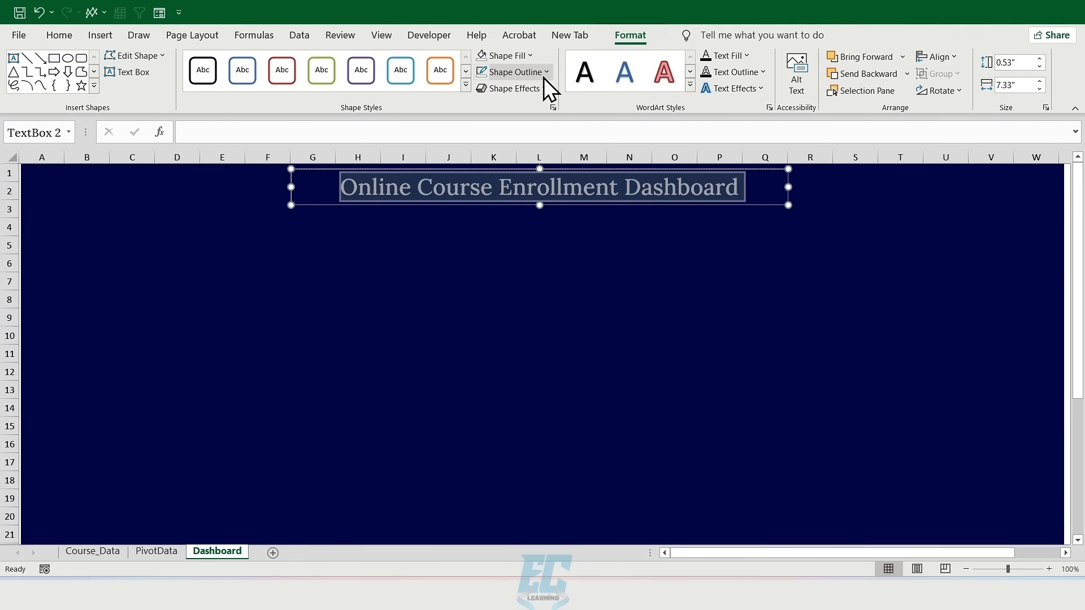
click(543, 72)
click(512, 287)
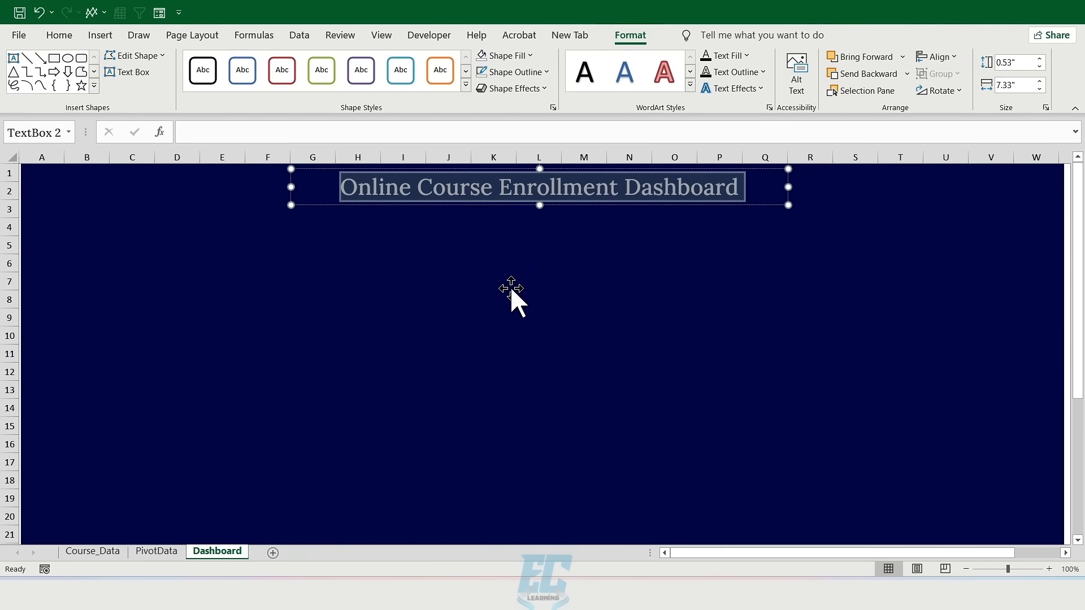
click(766, 197)
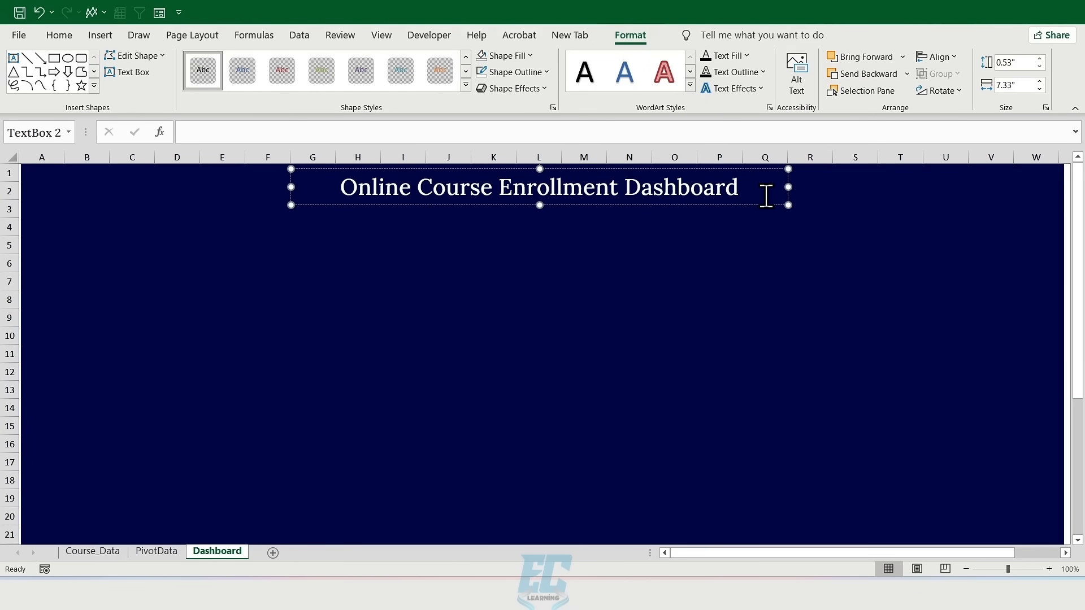
Draw a horizontal line about 13.98 inches long beneath the dashboard title and nudge it up closer to the text
click(102, 35)
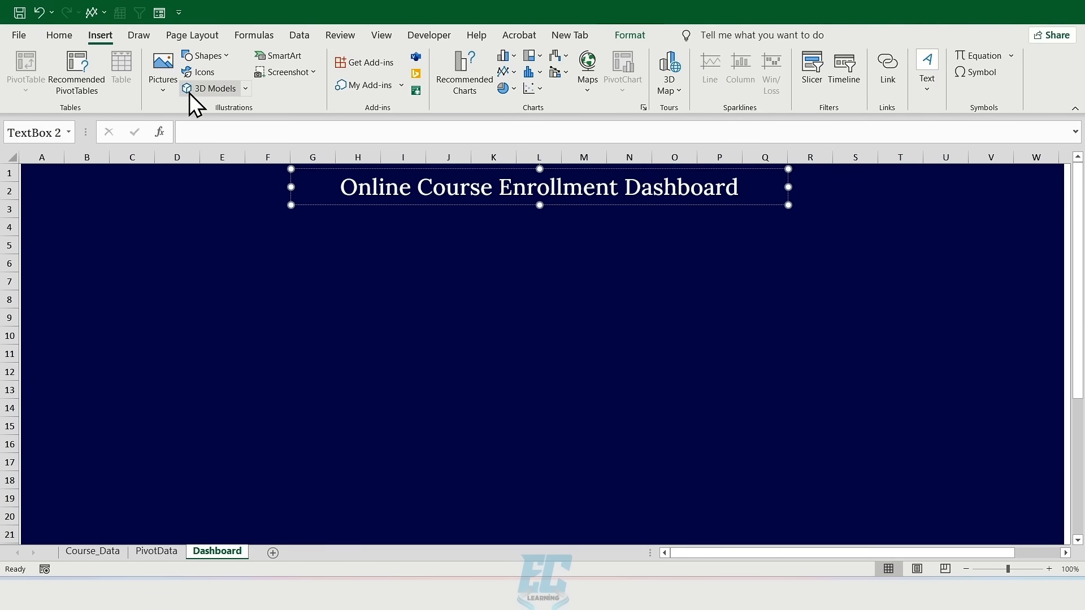
click(225, 59)
click(200, 149)
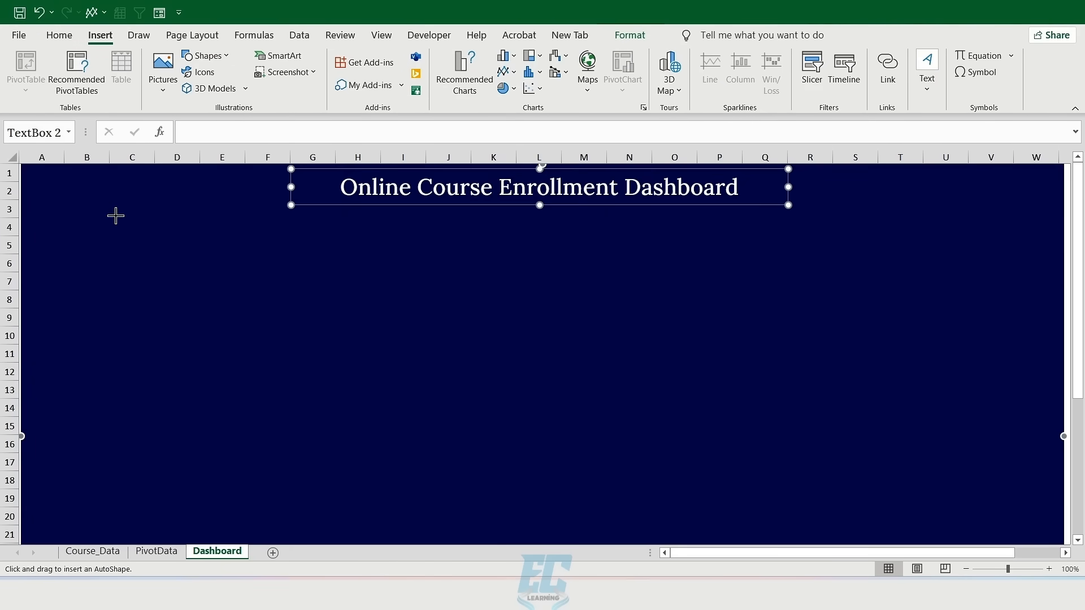
mouse_move(67, 211)
mouse_down()
mouse_move(817, 224)
mouse_move(1015, 211)
mouse_up()
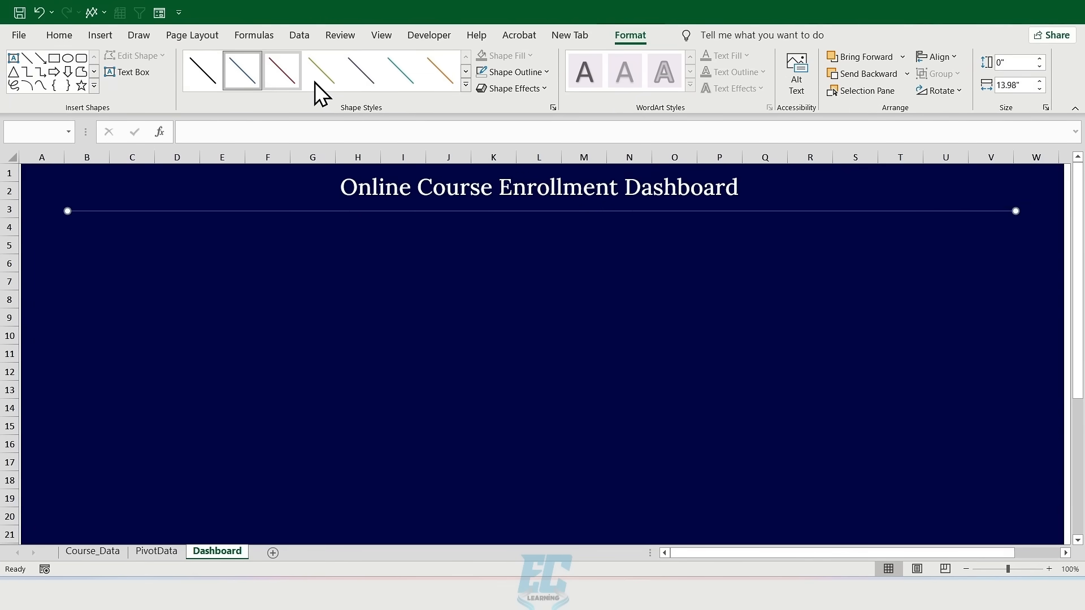
click(396, 79)
click(250, 76)
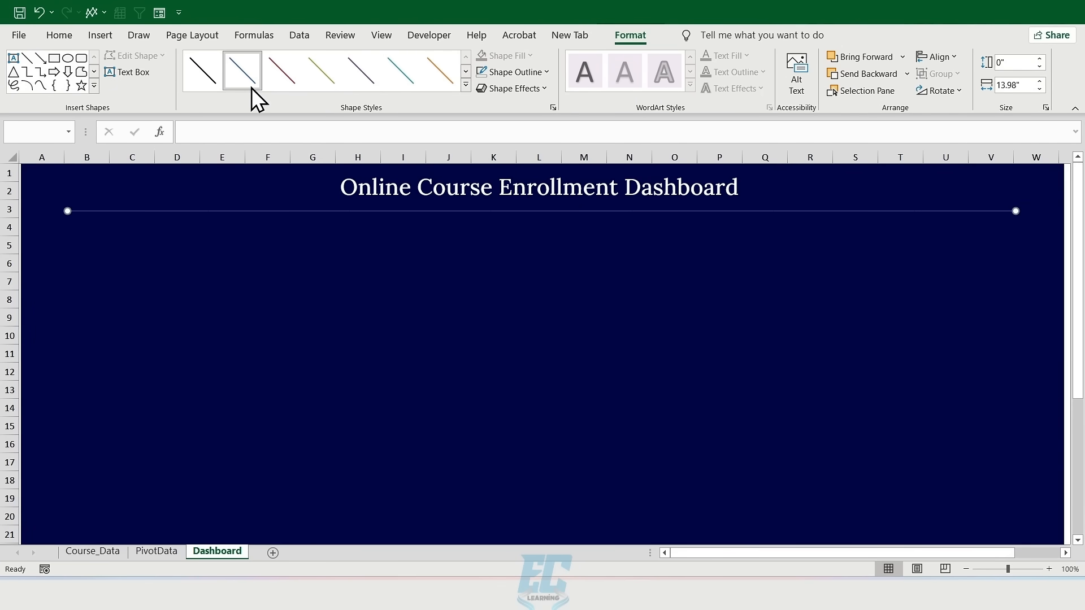
key(Up)
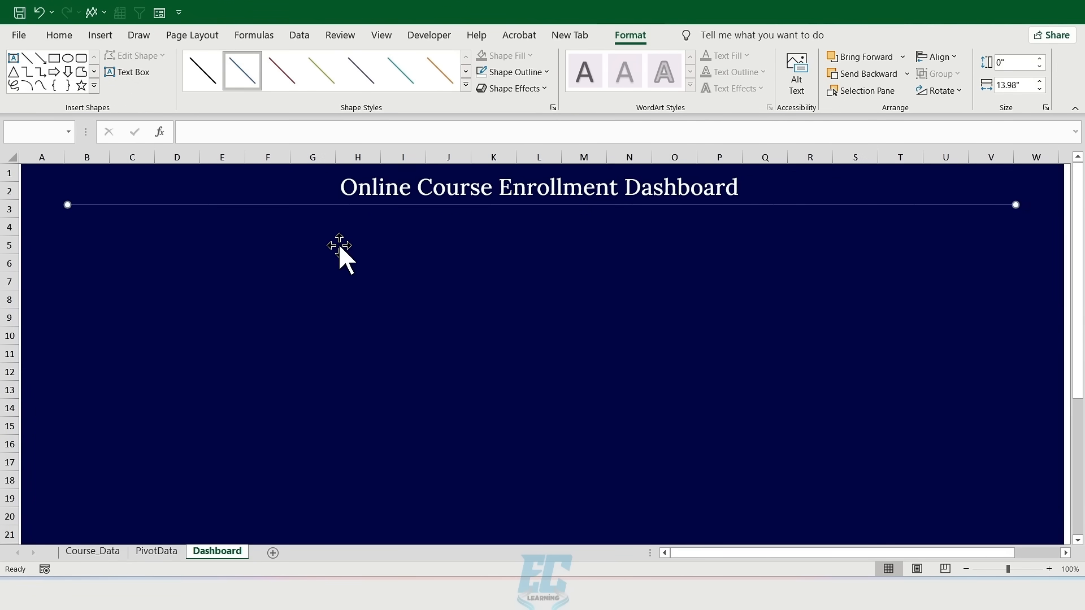
Insert a Date timeline for the PivotTable on the PivotData sheet
click(165, 551)
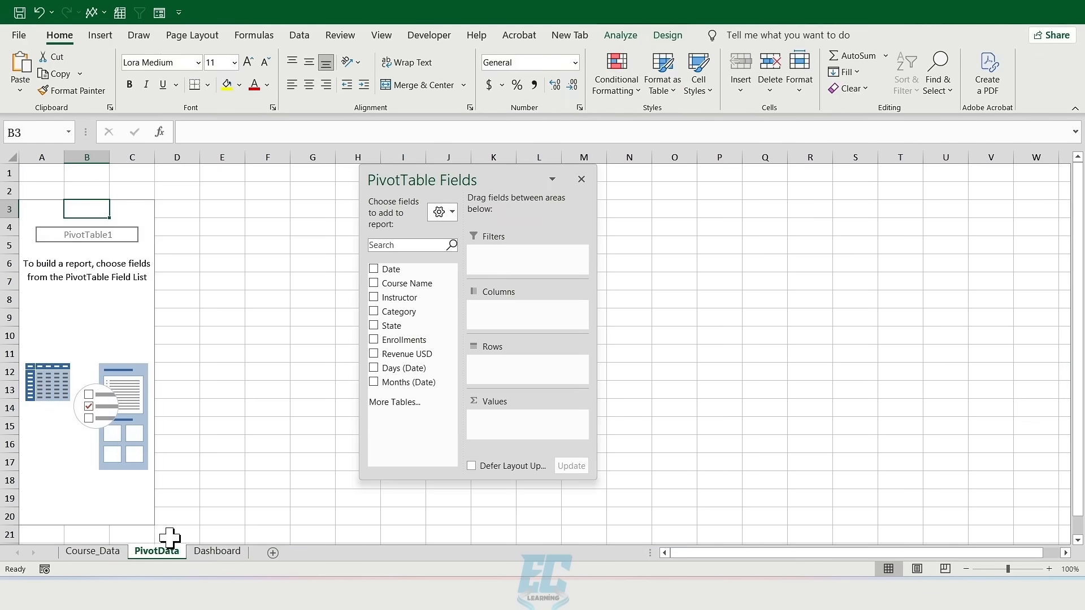
click(50, 212)
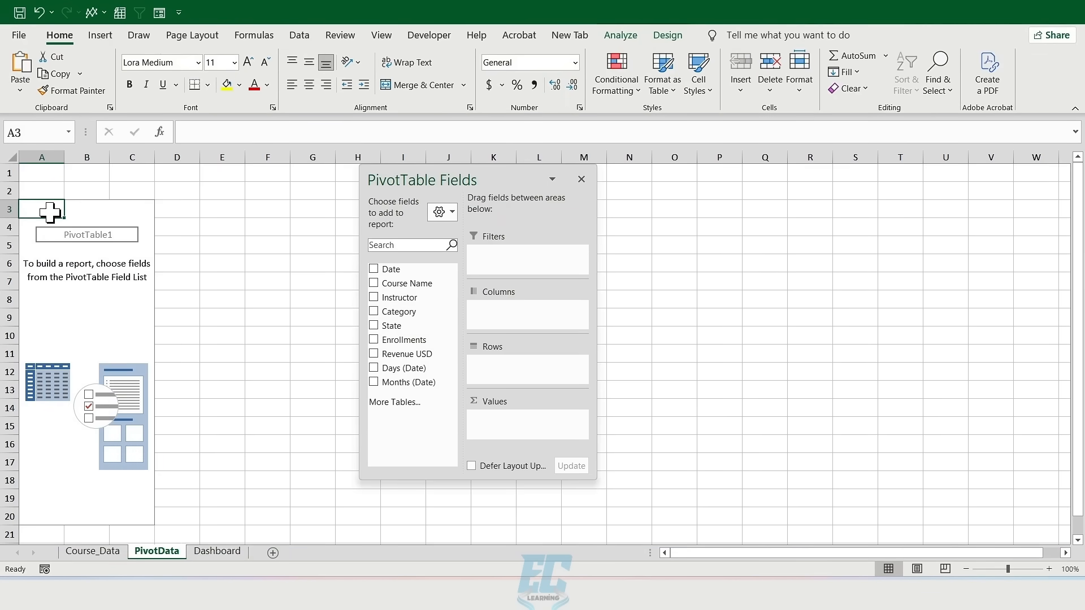
click(618, 36)
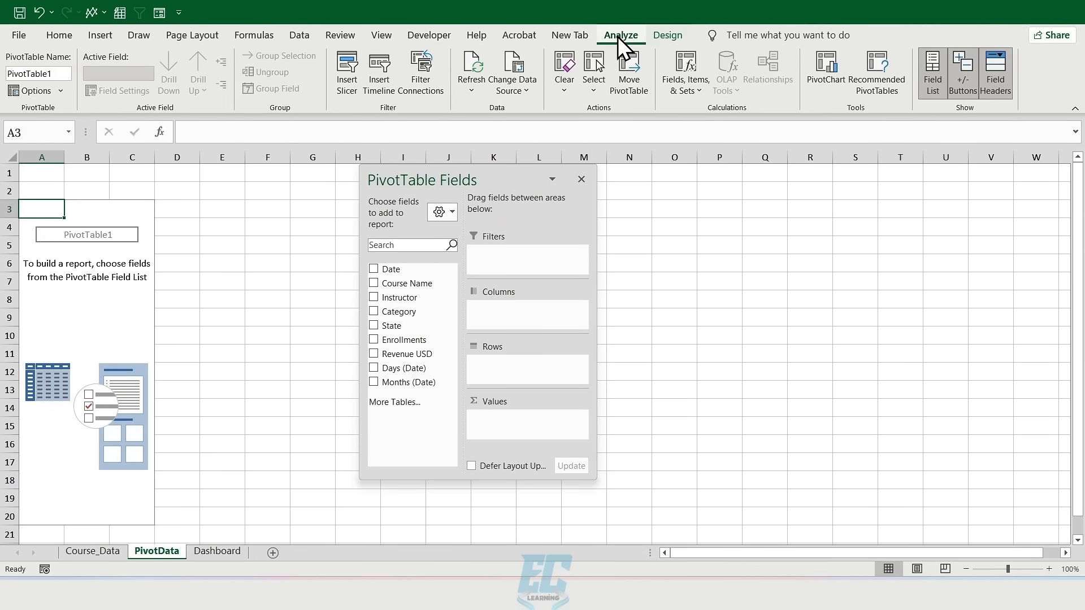
click(385, 66)
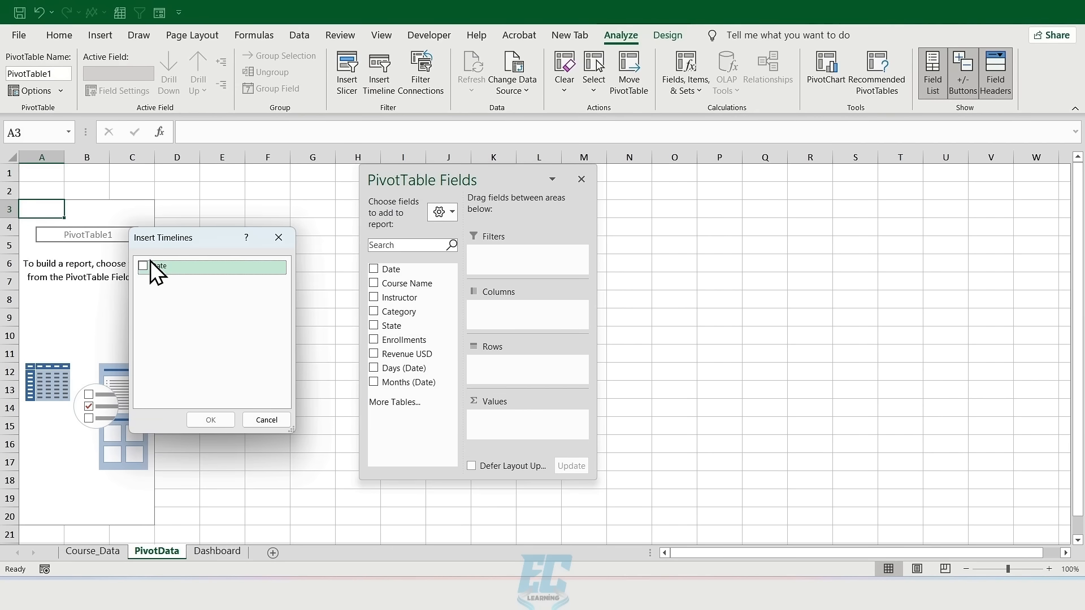
click(144, 265)
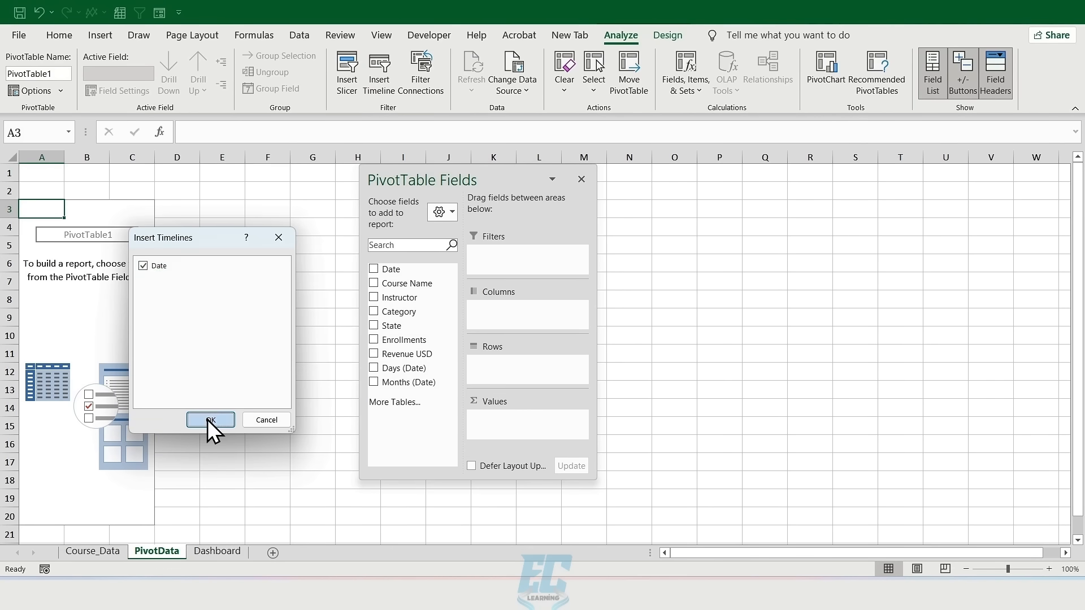
click(209, 420)
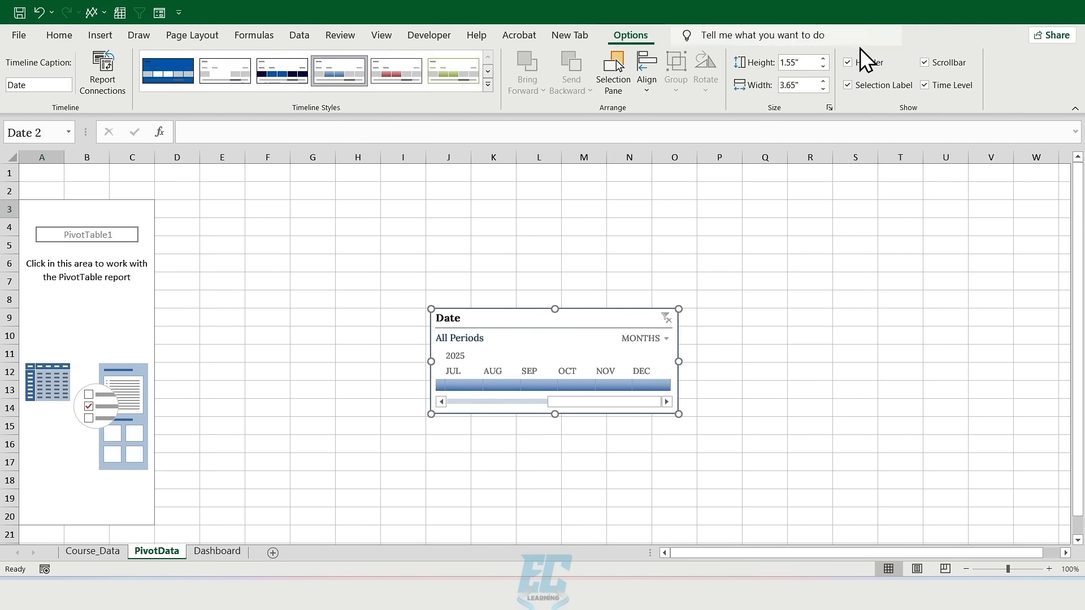
Hide the time level, scrollbar and selection label of the Date timeline
click(926, 86)
click(926, 63)
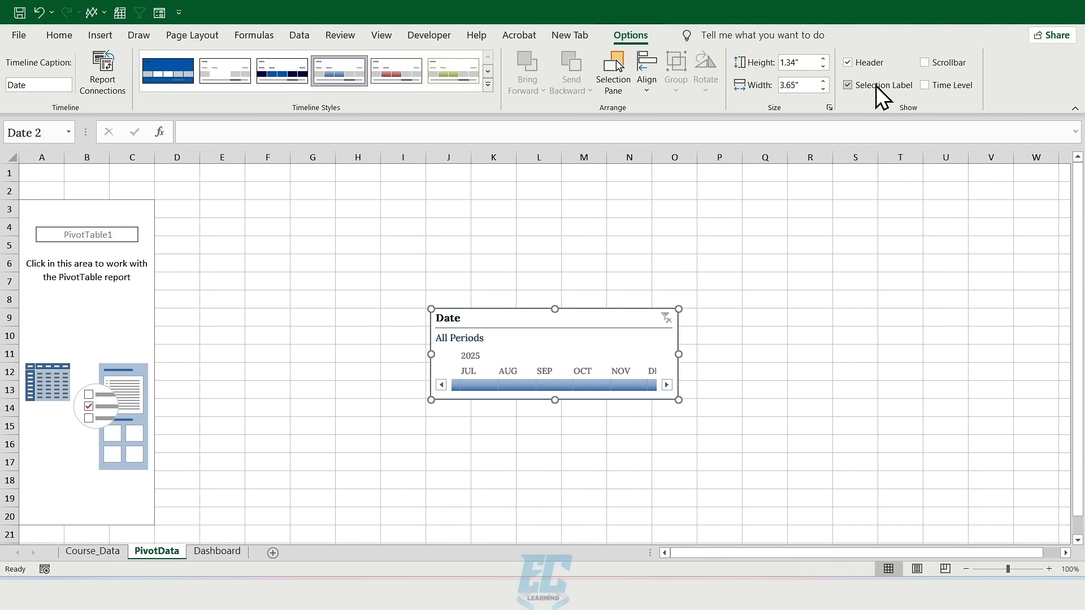
click(849, 86)
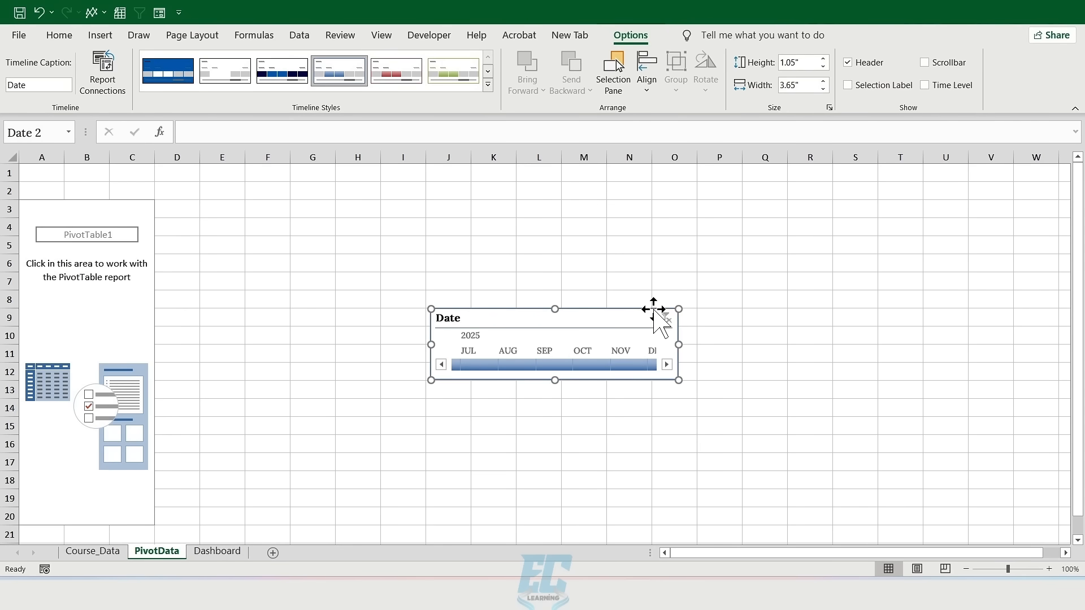
Copy the Date timeline to the Dashboard sheet, place it beneath the title line and scroll it back to January 2025
key(ctrl+c)
click(222, 552)
key(ctrl+v)
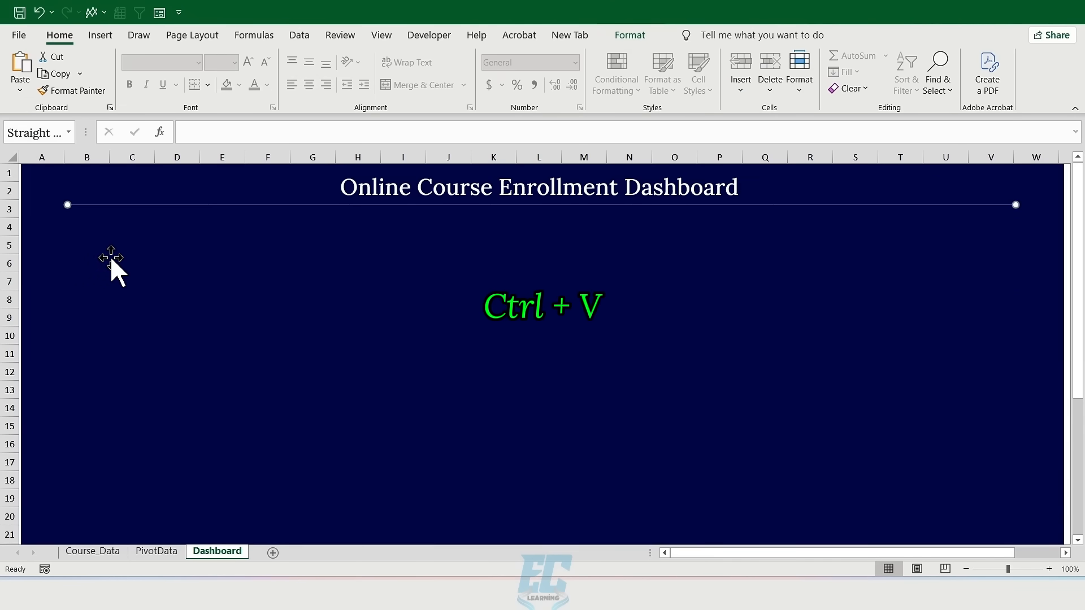
mouse_move(134, 218)
mouse_down()
mouse_move(121, 230)
mouse_move(133, 230)
mouse_up()
click(77, 273)
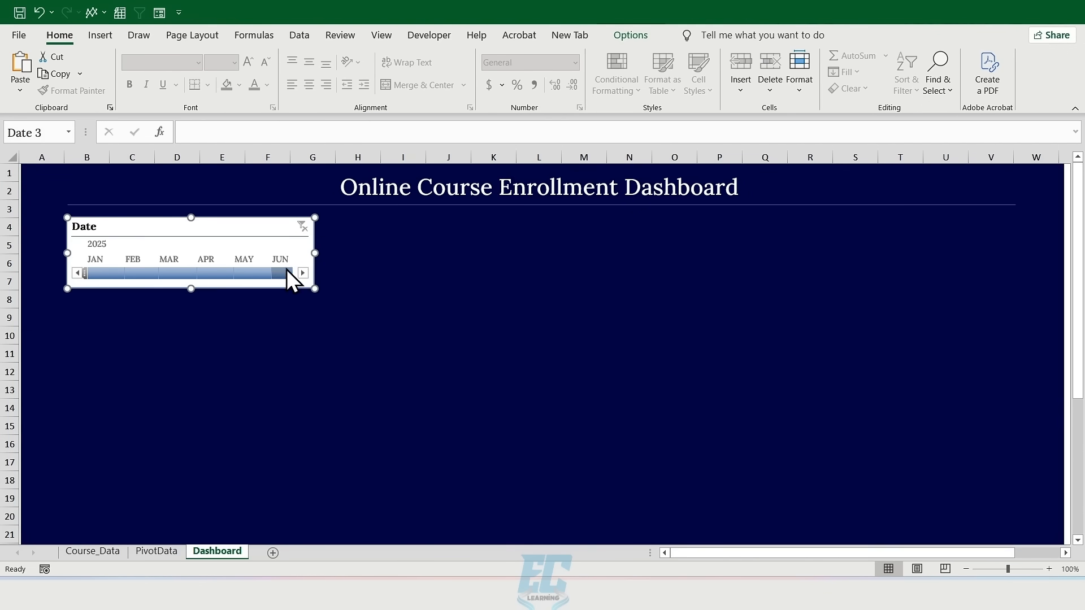
Apply Timeline Style 3 to the dashboard's Date timeline and filter it to April 2025
click(628, 36)
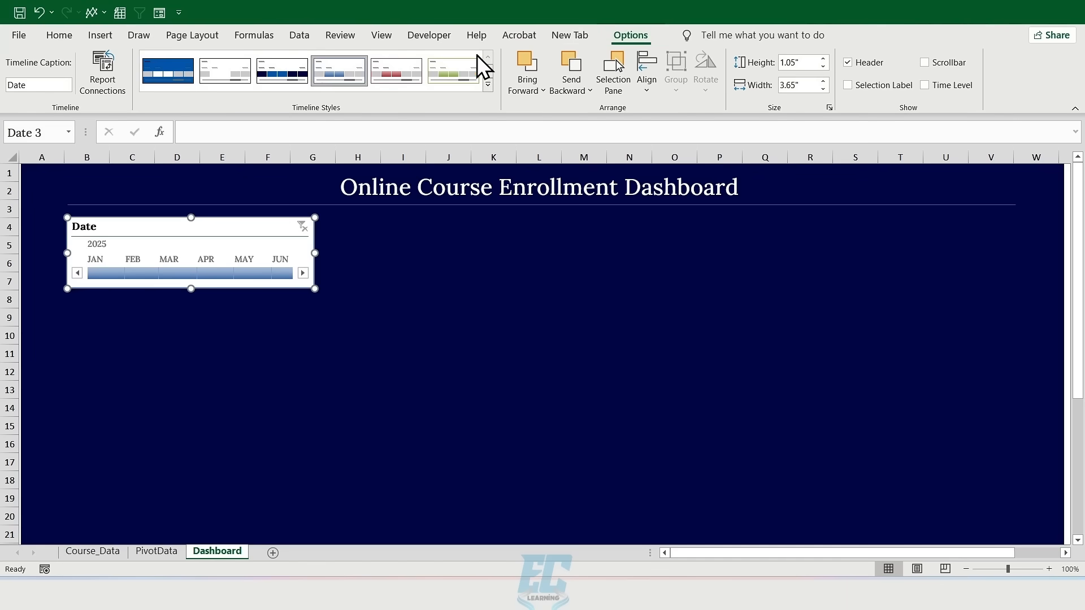
click(298, 79)
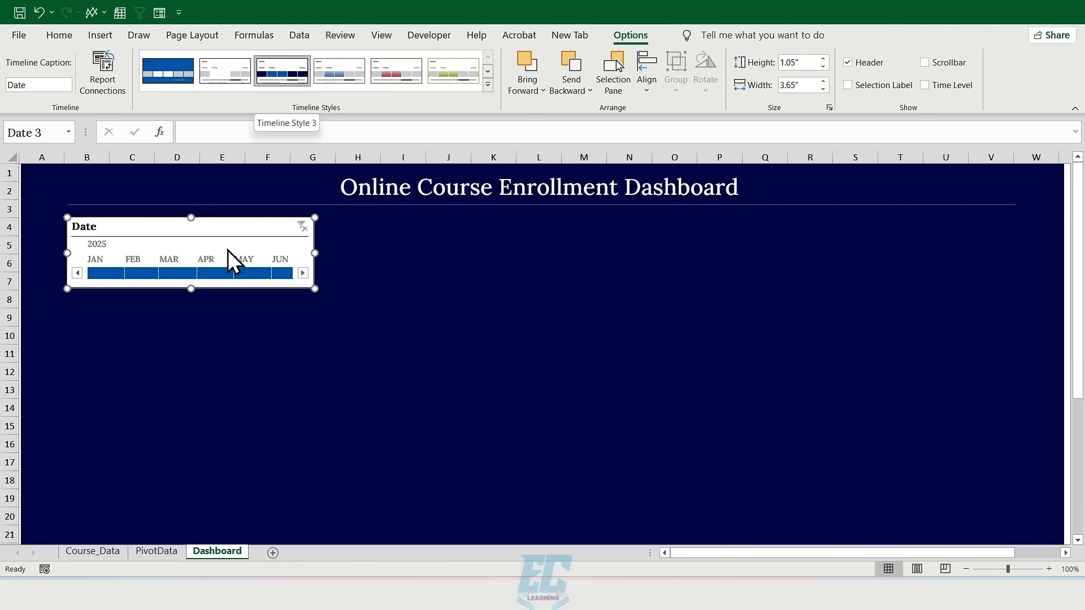
click(229, 274)
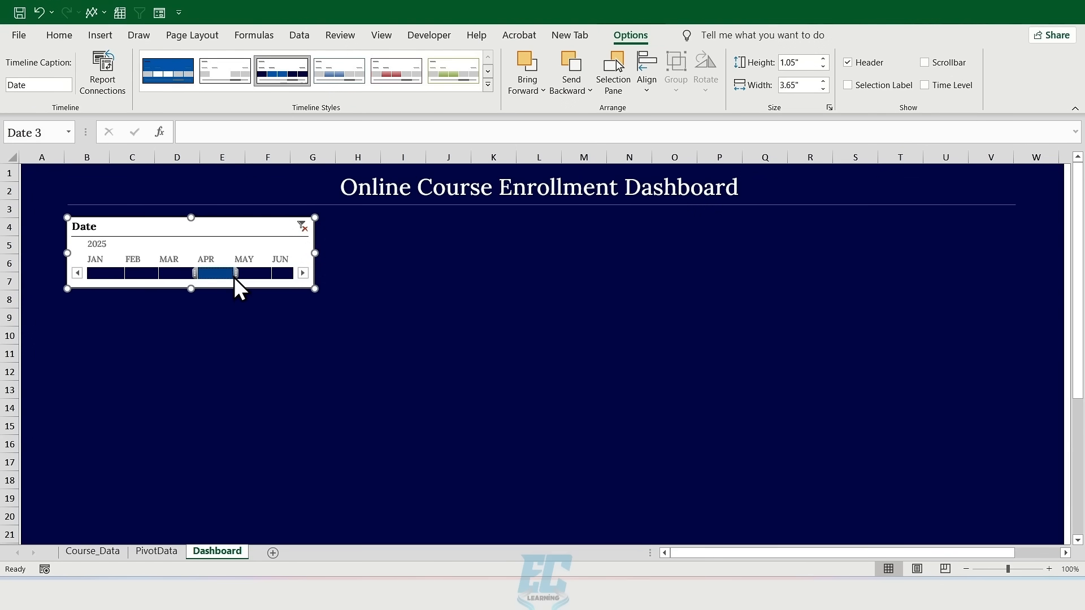
Move the Date timeline beneath the right end of the title line, over columns Q to W
drag(240, 225, 937, 223)
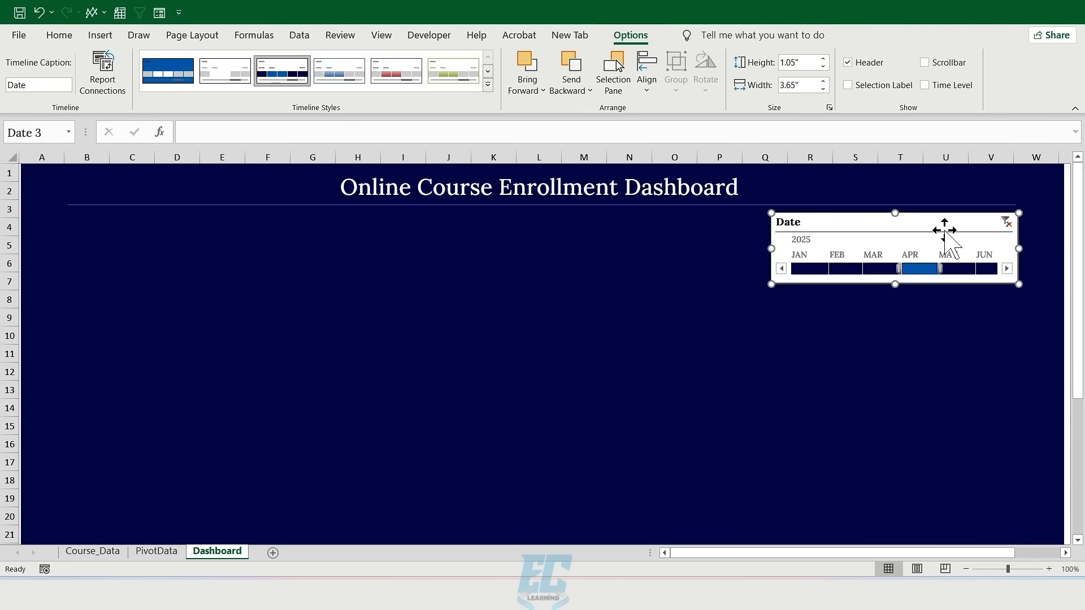
key(ctrl+z)
Insert a Course Name slicer for the PivotTable on the PivotData sheet and place it to the right of the timeline
click(156, 552)
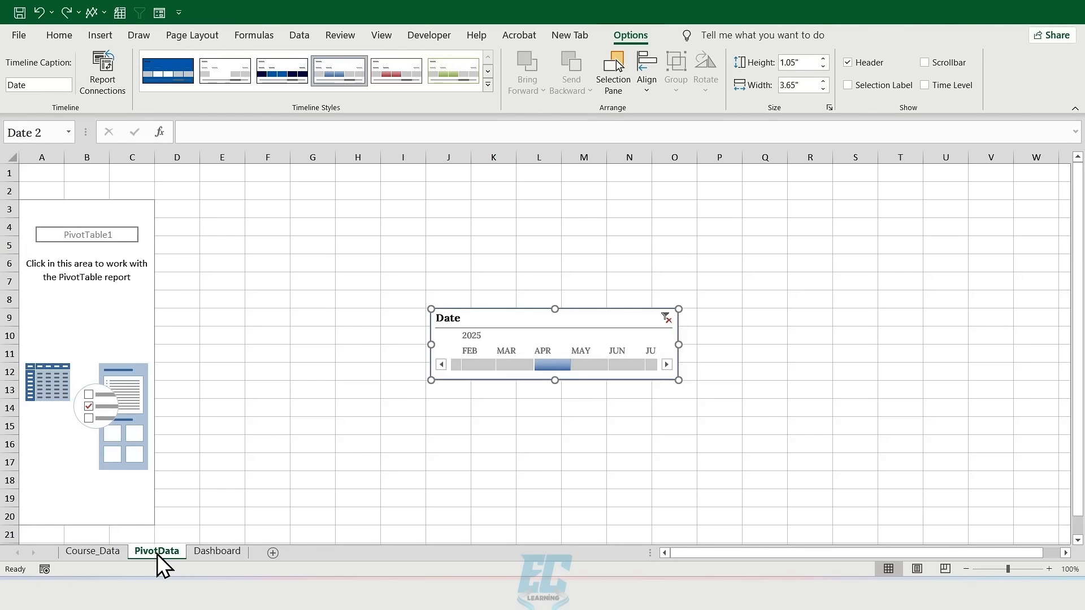
click(126, 211)
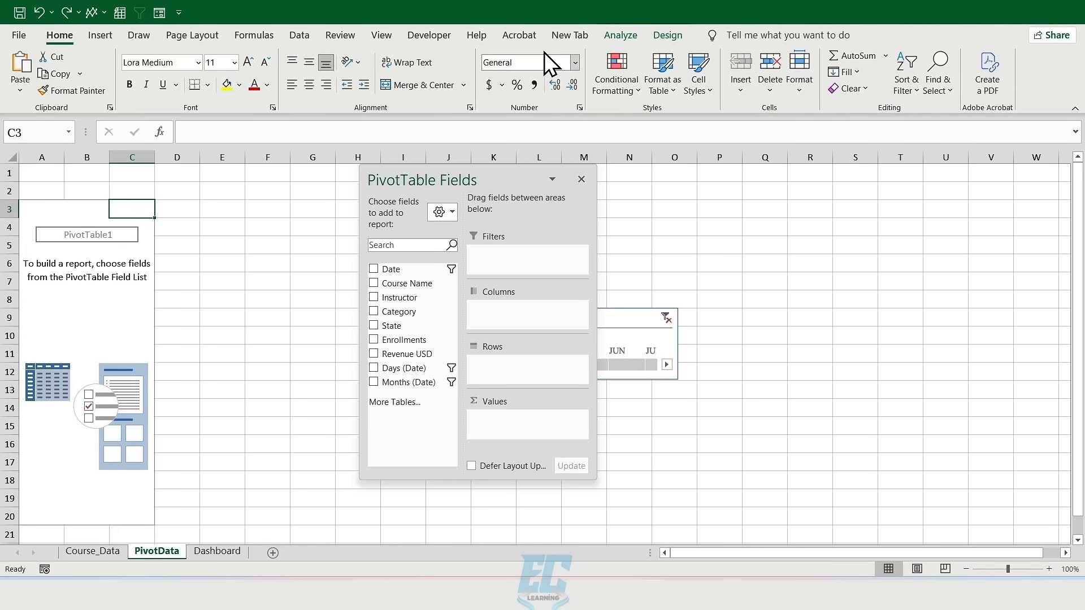
click(618, 37)
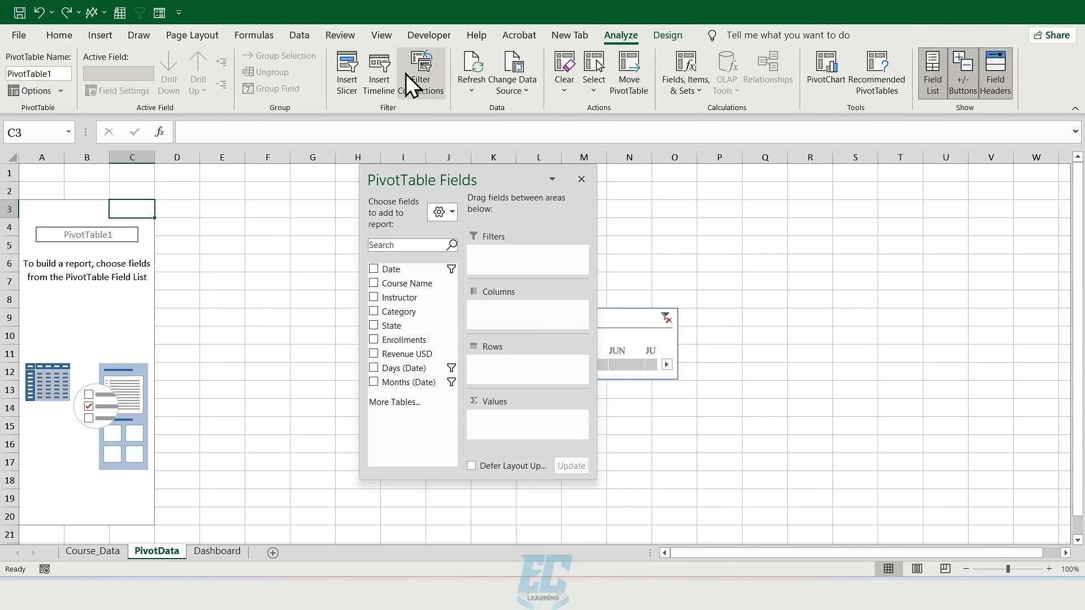
click(346, 62)
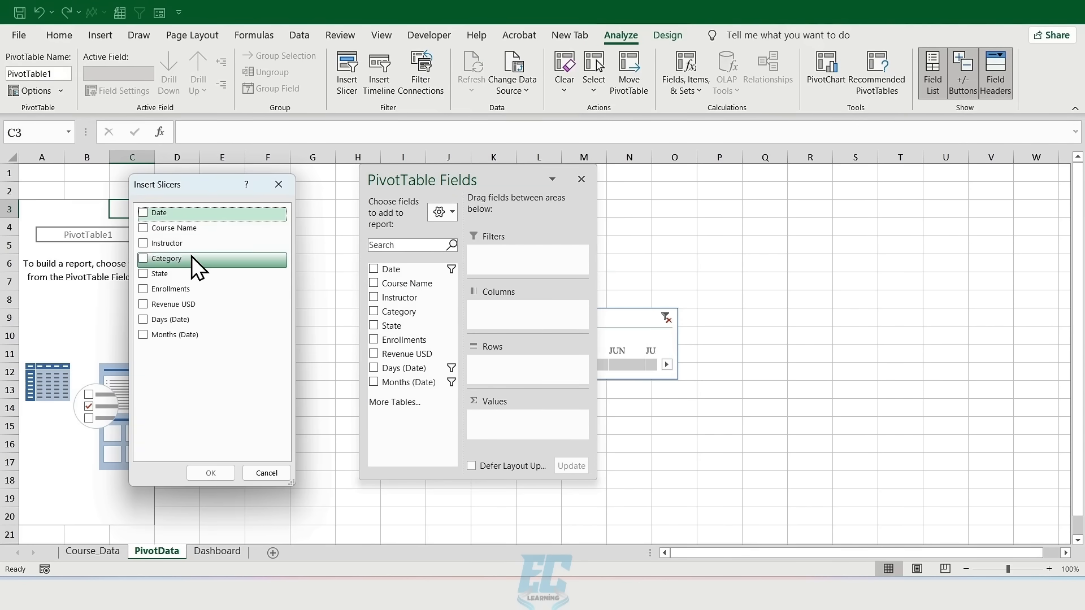
click(144, 228)
click(210, 475)
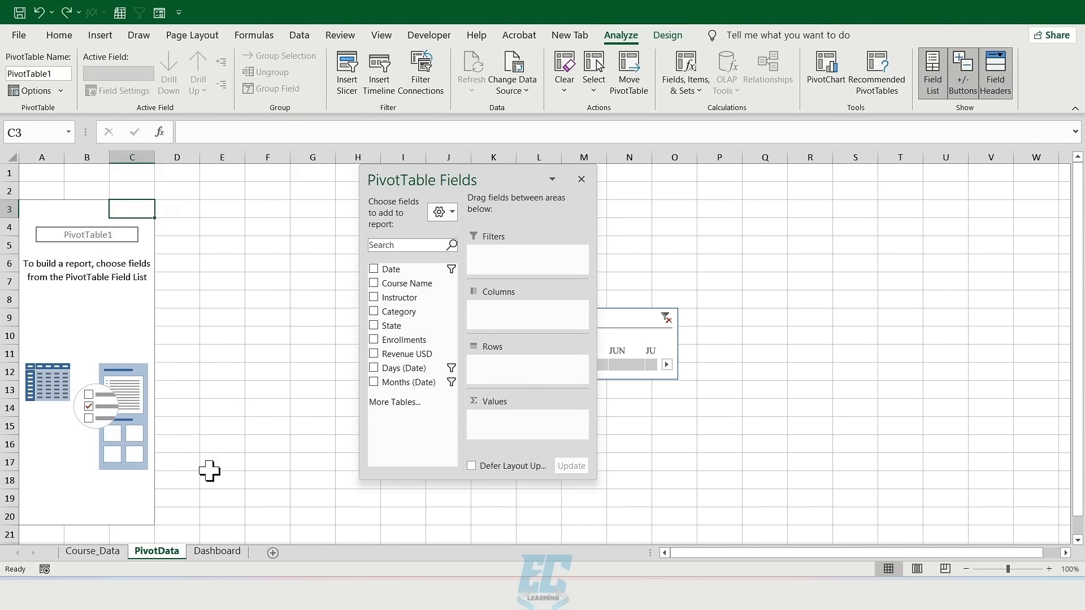
drag(520, 275, 749, 307)
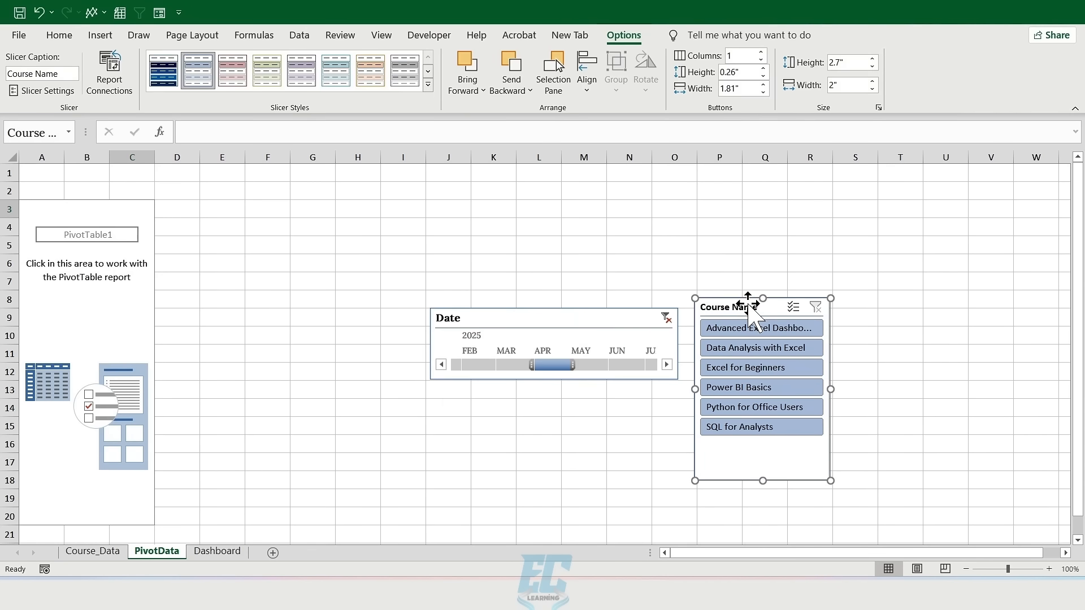
Arrange the Course Name slicer in 2 columns and resize it to about 3.85 inches wide and 1.31 inches high
click(762, 52)
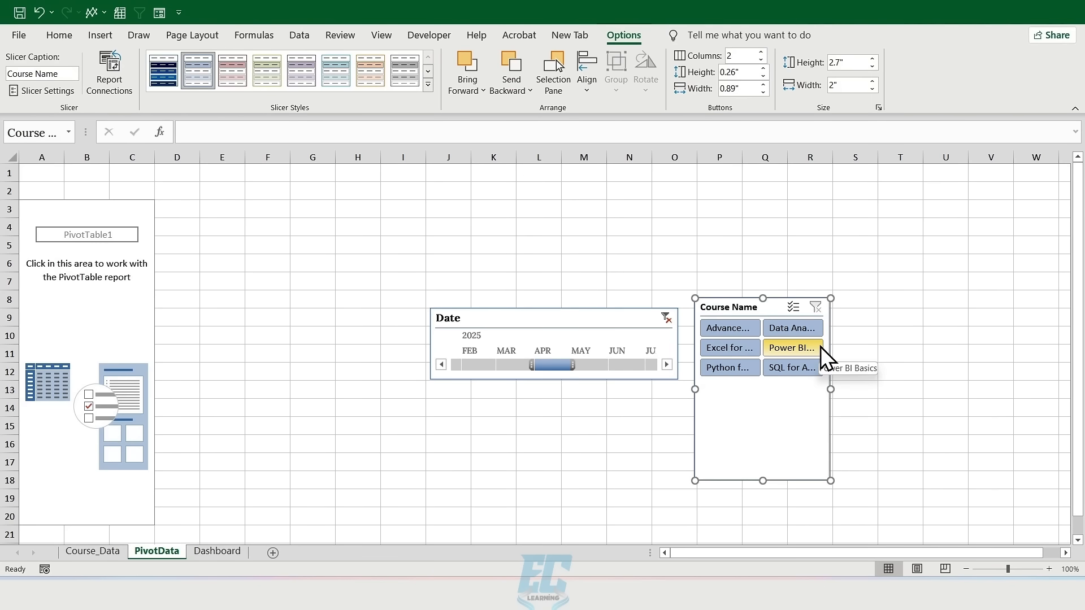
drag(831, 389, 963, 393)
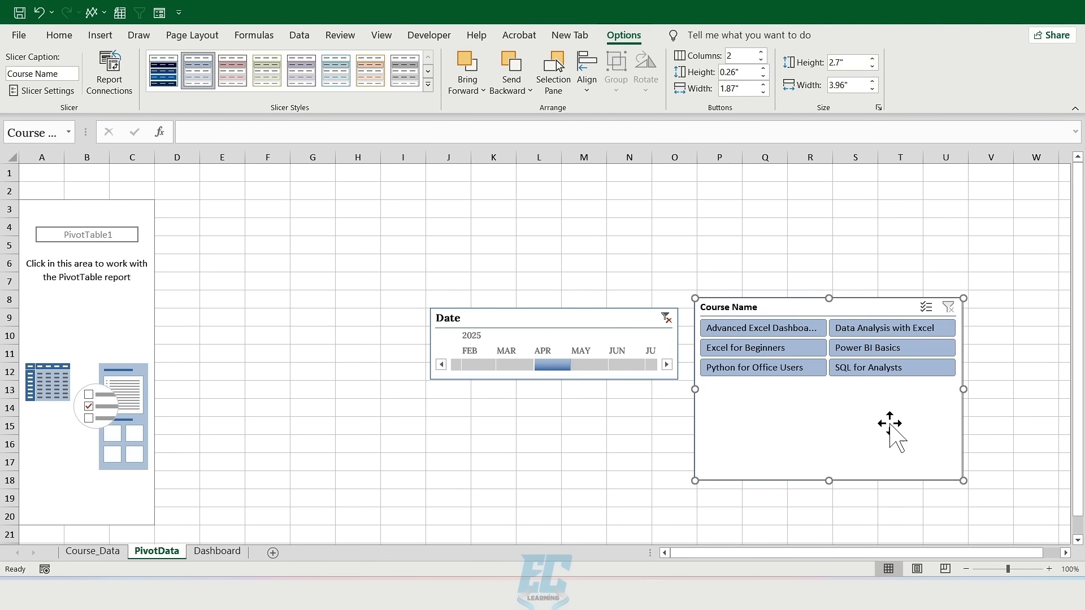
drag(829, 481, 831, 387)
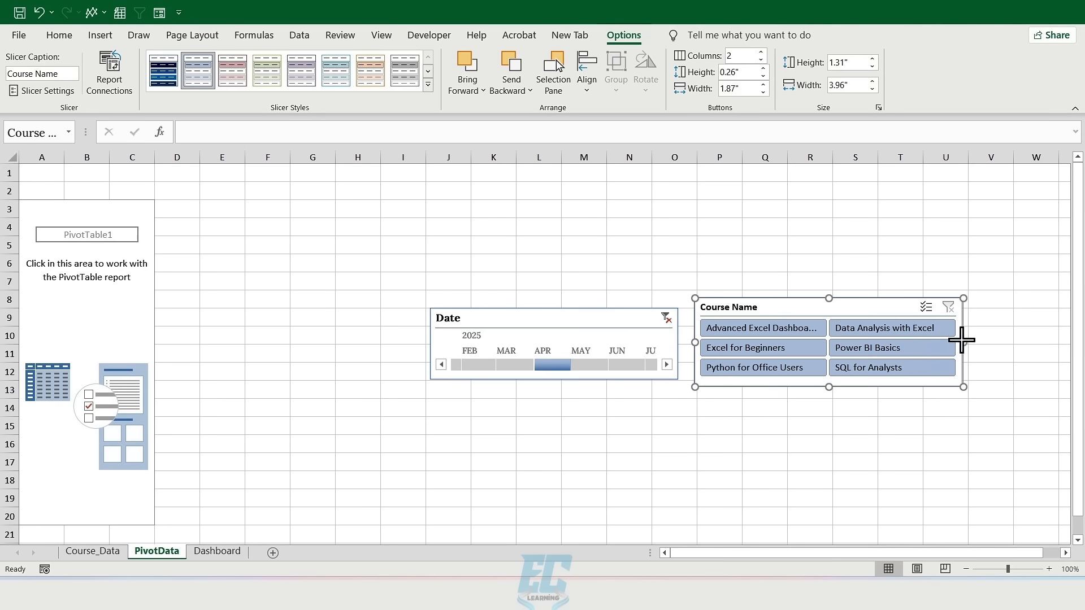
drag(962, 339, 956, 342)
Copy the Course Name slicer to the Dashboard sheet and place it just left of the Date timeline
key(ctrl+c)
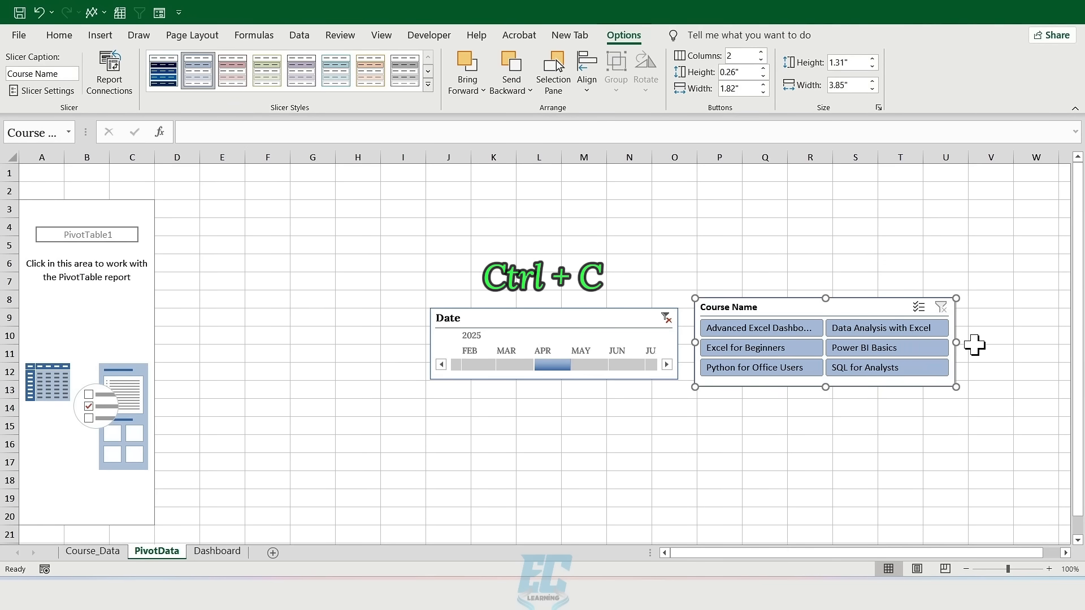
click(217, 552)
click(416, 237)
key(ctrl+v)
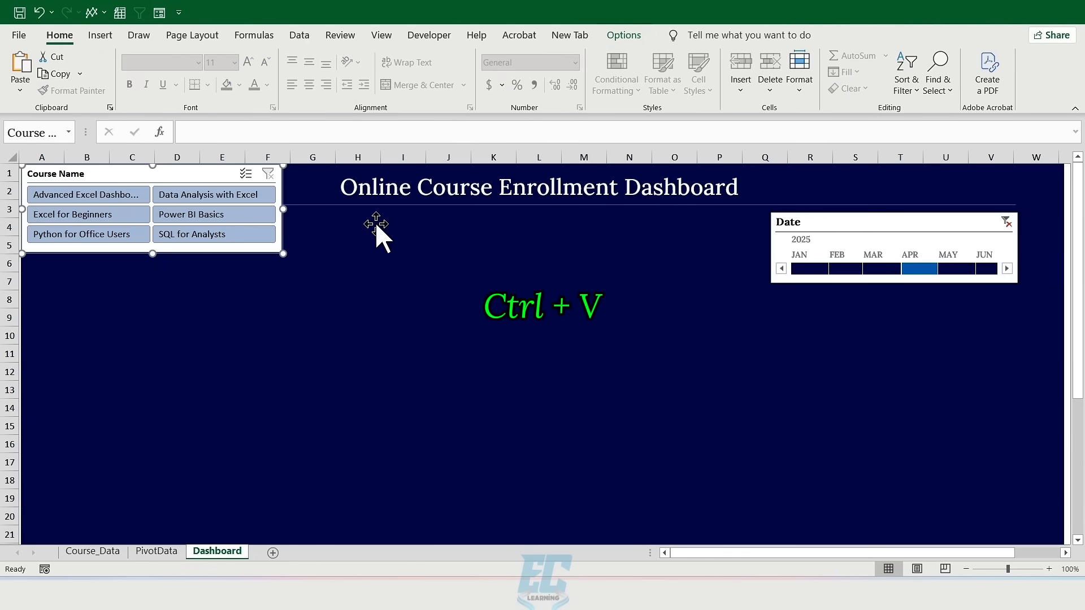
drag(197, 182, 679, 223)
Apply the dark navy slicer style to the dashboard's Course Name slicer and increase its height to about 1.45 inches
click(617, 41)
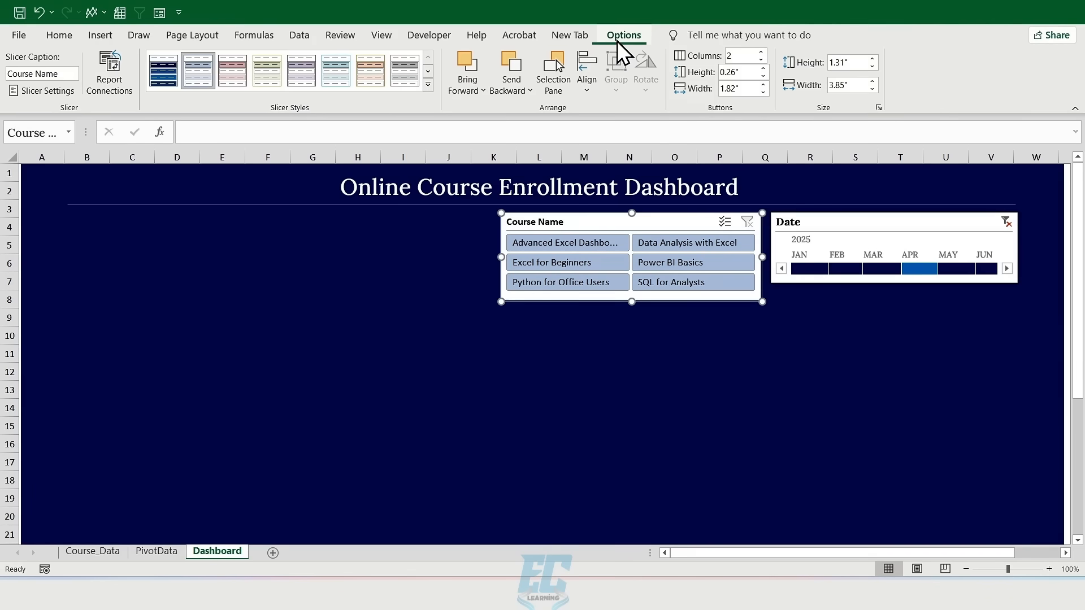
click(429, 91)
click(170, 97)
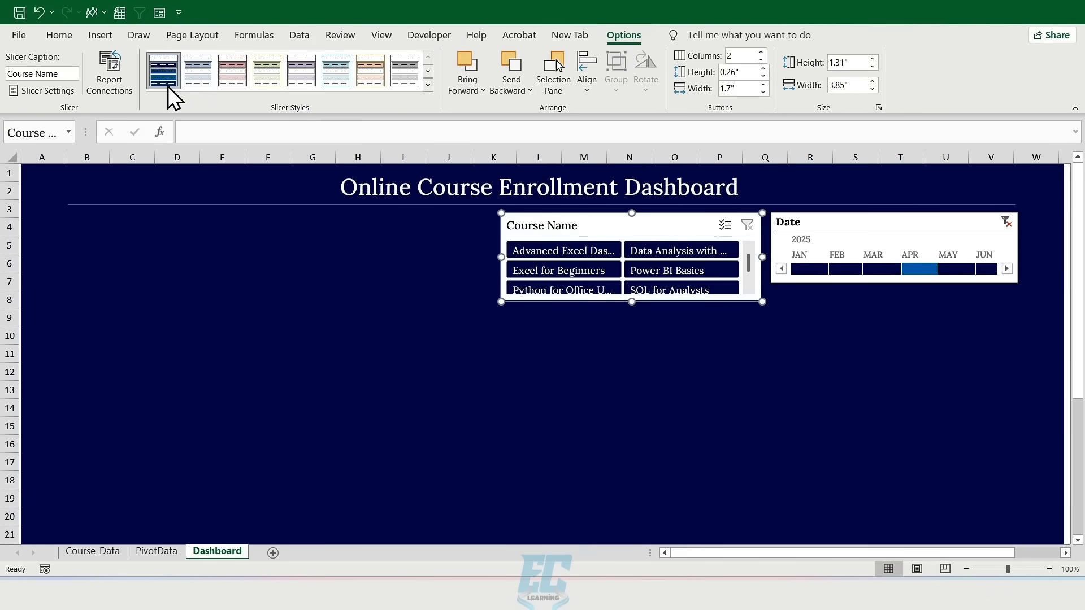
mouse_move(632, 303)
mouse_down()
mouse_move(633, 312)
mouse_move(629, 303)
mouse_up()
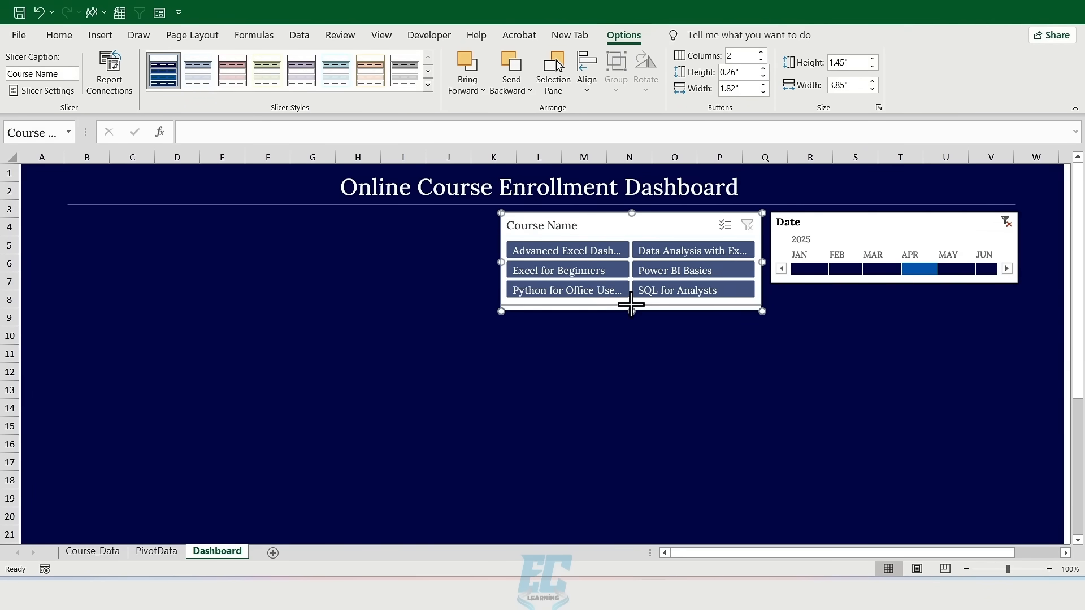
Insert a State slicer for the PivotTable on the PivotData sheet and place it to the left of the timeline
click(156, 551)
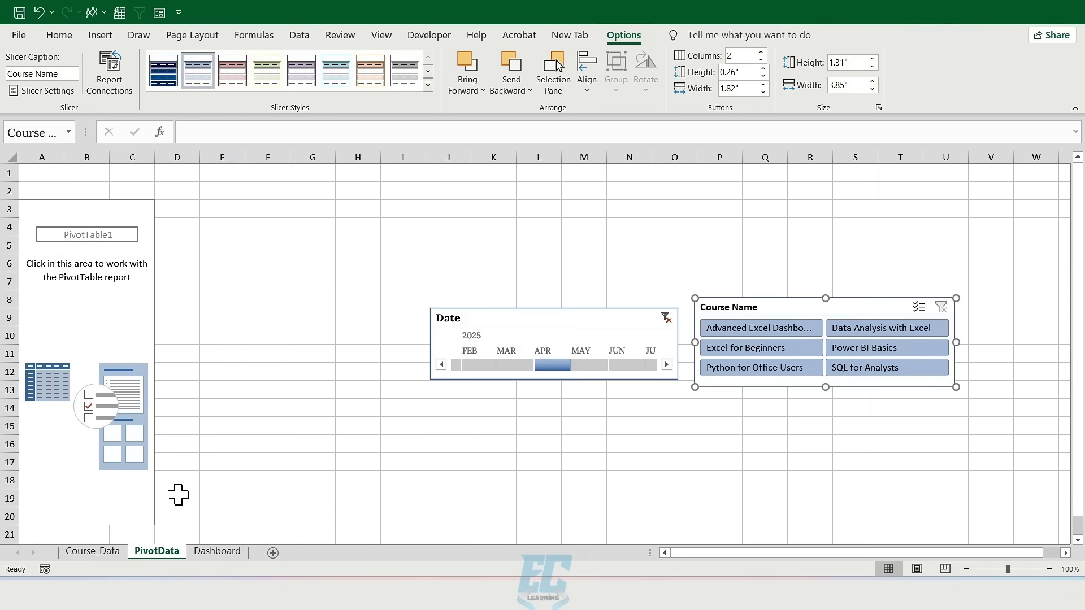
click(133, 218)
click(619, 35)
click(346, 77)
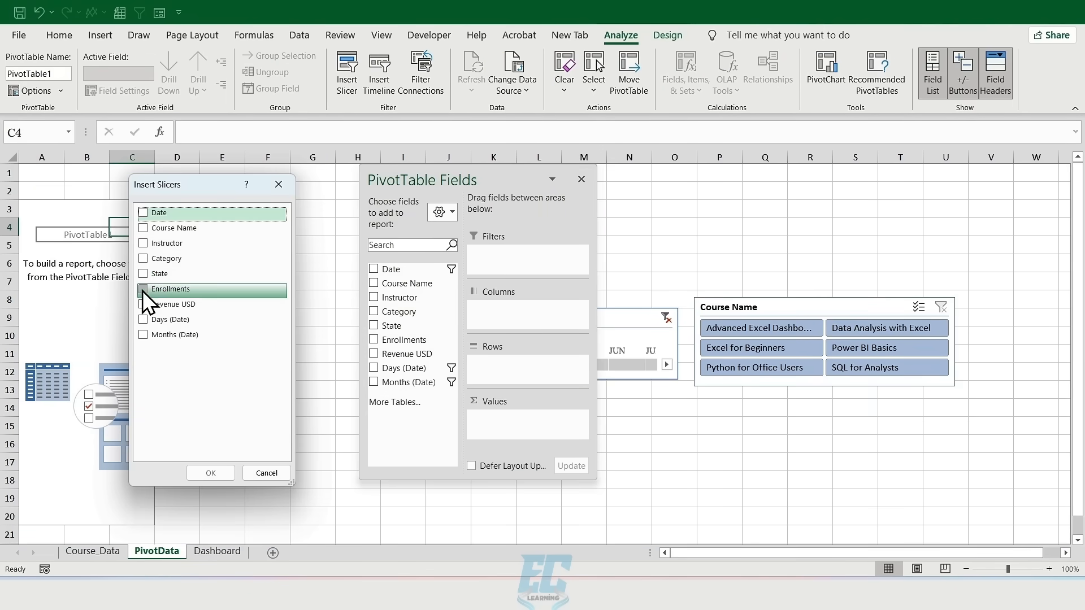
click(145, 274)
click(227, 475)
drag(540, 276, 331, 310)
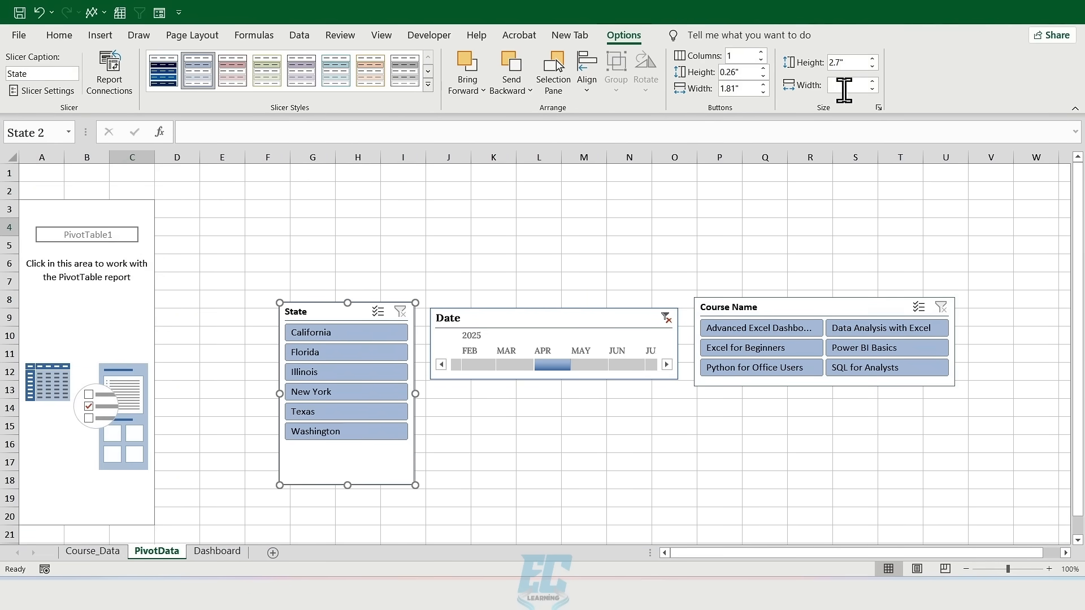
Arrange the State slicer in 2 columns and resize it to about 2.78 inches wide and 1.36 inches high
click(761, 52)
drag(355, 312, 295, 309)
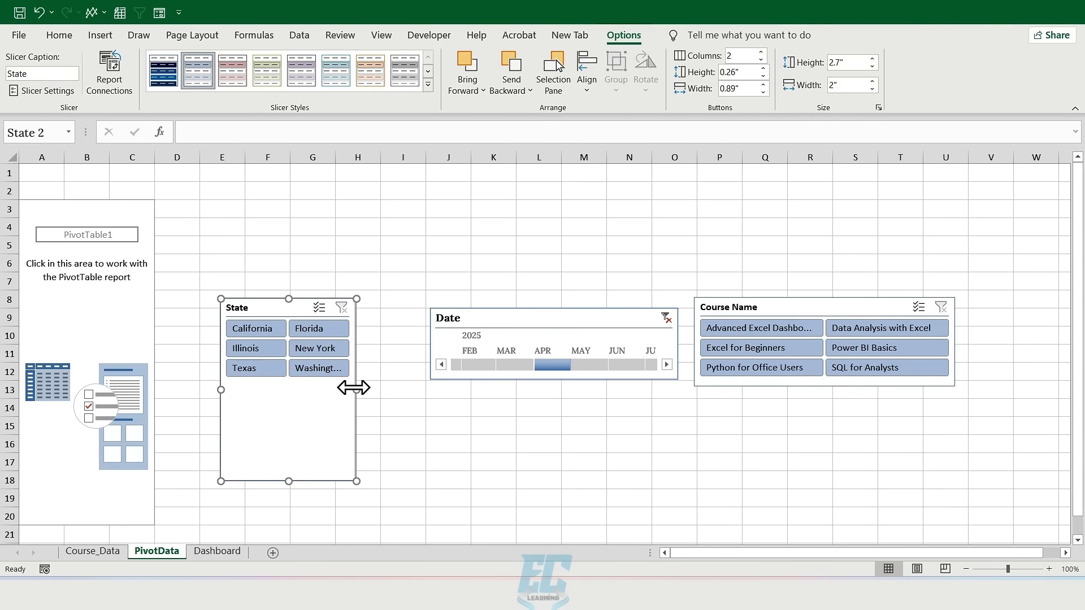
drag(355, 390, 409, 389)
drag(333, 389, 333, 390)
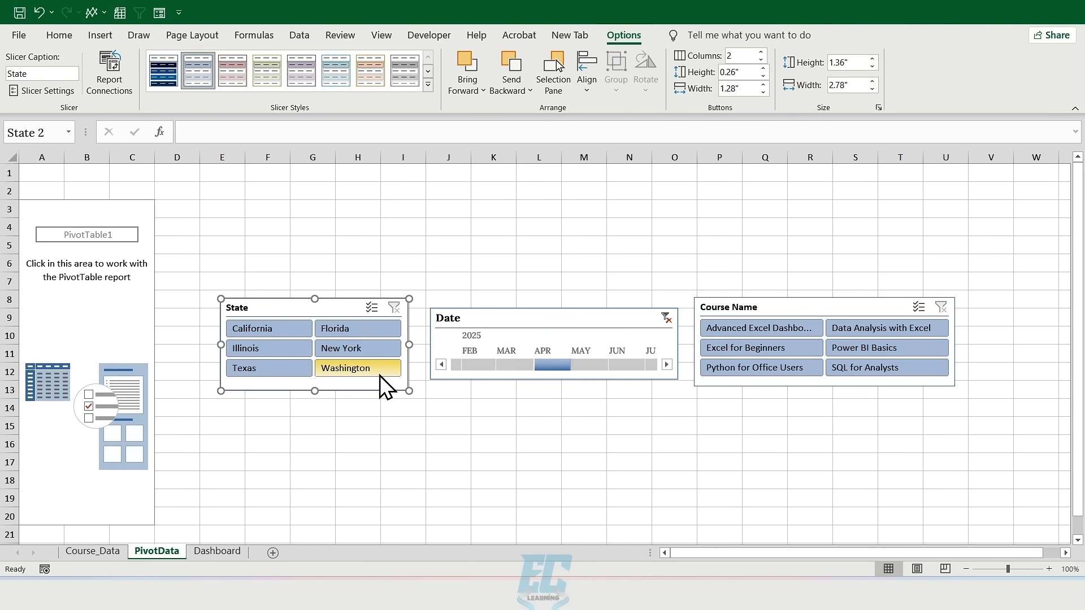
Copy the State slicer to the Dashboard sheet and place it to the left of the Course Name slicer
click(218, 552)
key(ctrl+v)
drag(548, 225, 344, 226)
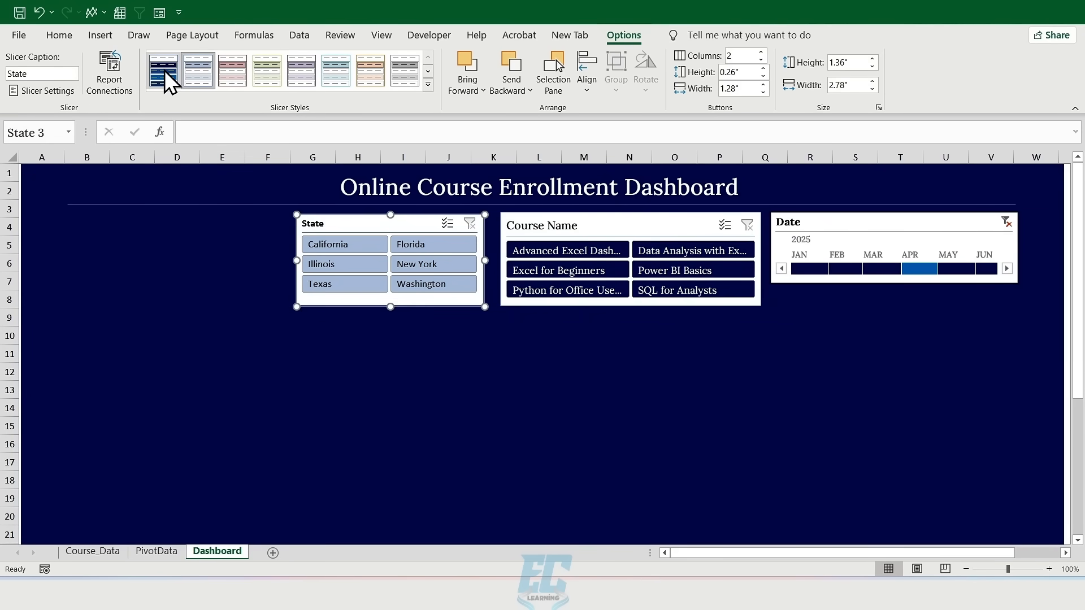
Apply the dark navy slicer style to the dashboard's State slicer and nudge it slightly closer to the Course Name slicer
click(428, 85)
click(164, 92)
drag(388, 222, 394, 222)
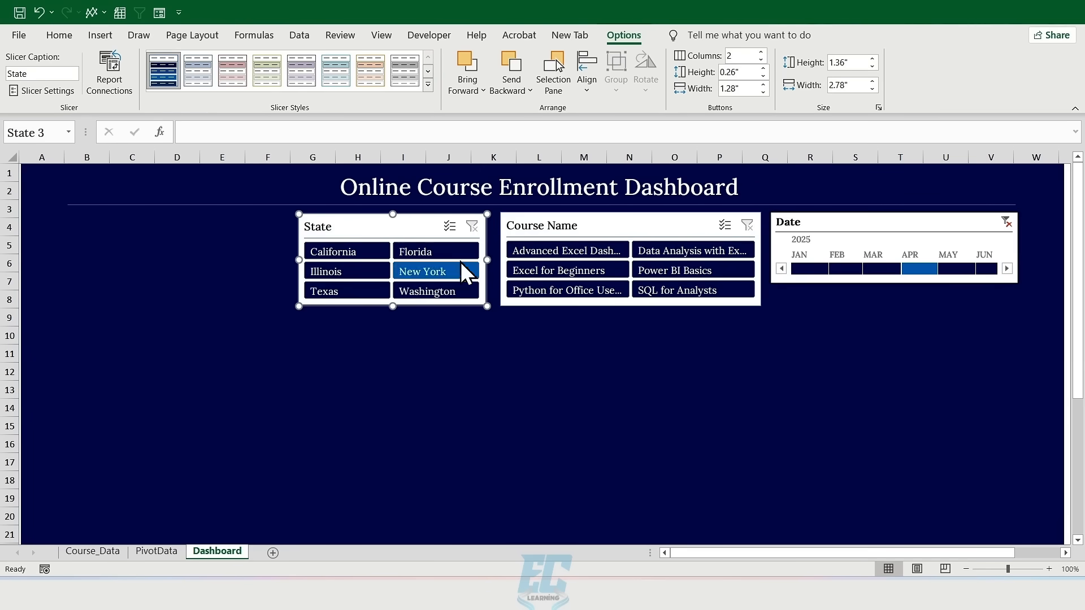
Nudge the dashboard's Course Name slicer closer to the State slicer and align it with that slicer
drag(598, 226, 597, 225)
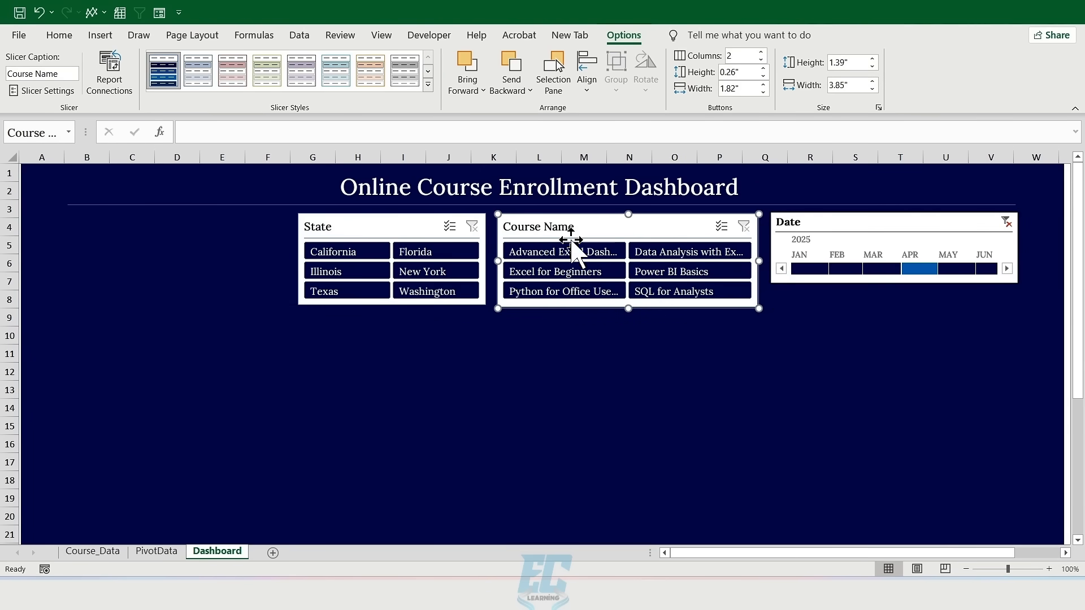
Insert a Category slicer on the PivotData sheet, beside the Course Name slicer, and shorten it to about 1.73 inches high
click(157, 552)
click(136, 226)
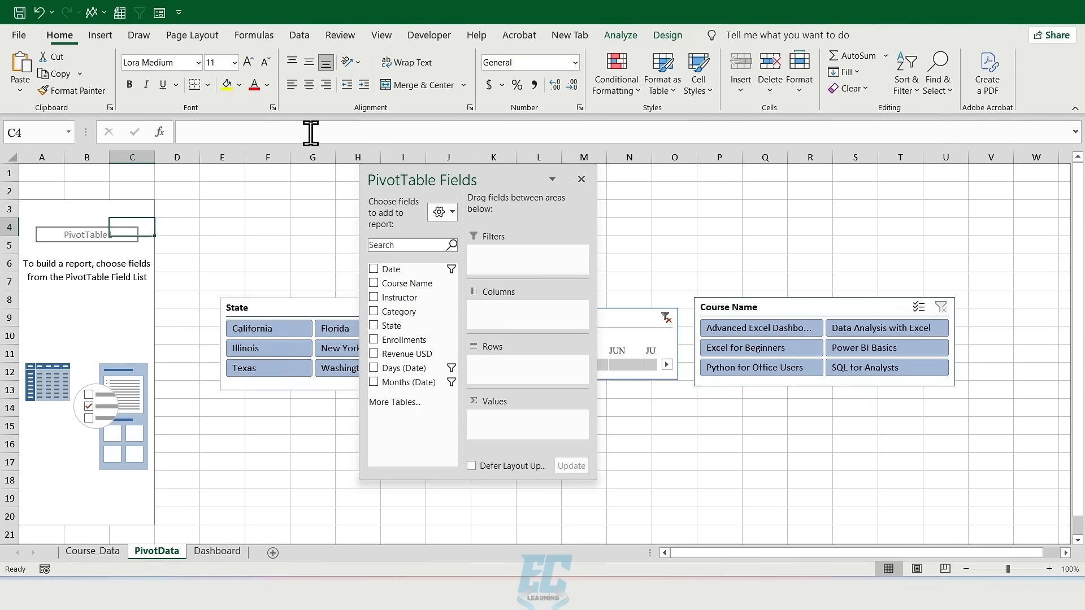
click(621, 35)
click(347, 70)
click(143, 259)
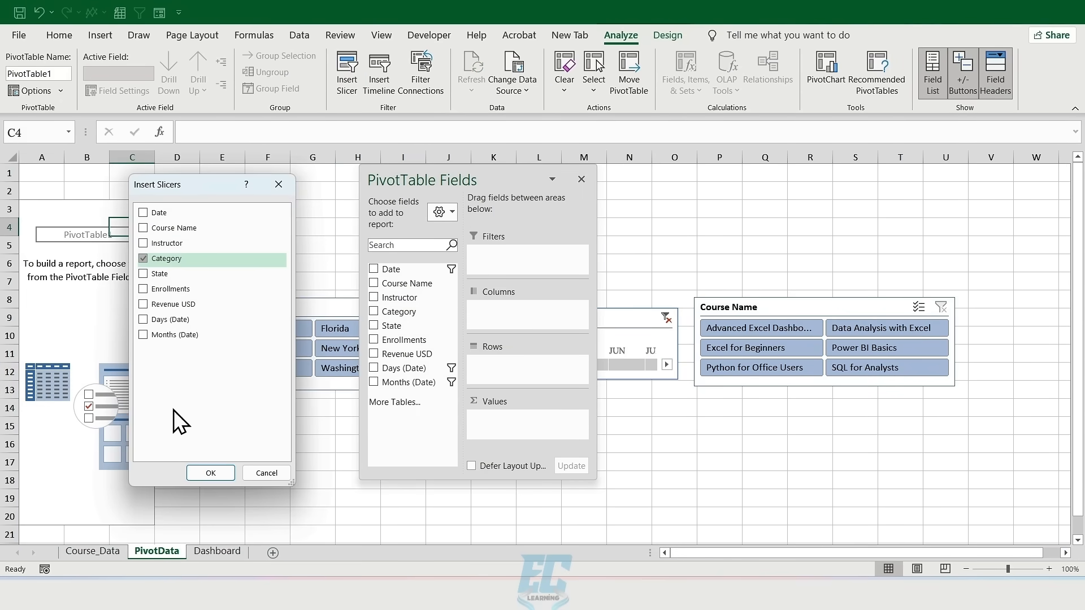
click(203, 472)
drag(542, 273, 1016, 305)
drag(1024, 473, 1034, 408)
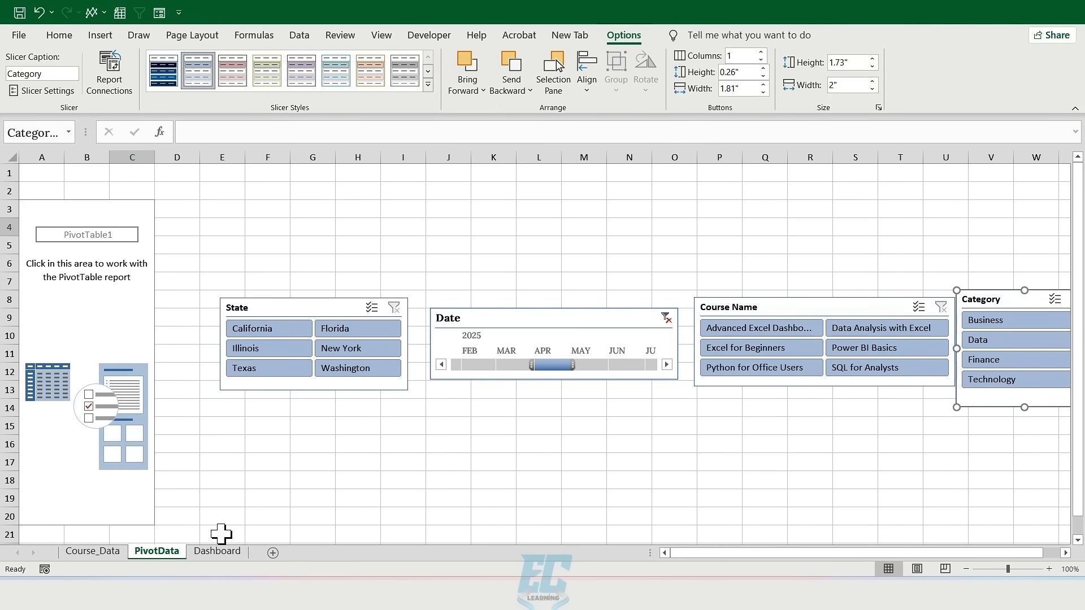
Copy the Category slicer to the Dashboard sheet, place it to the left of the State slicer and apply the dark navy slicer style
click(217, 551)
key(ctrl+v)
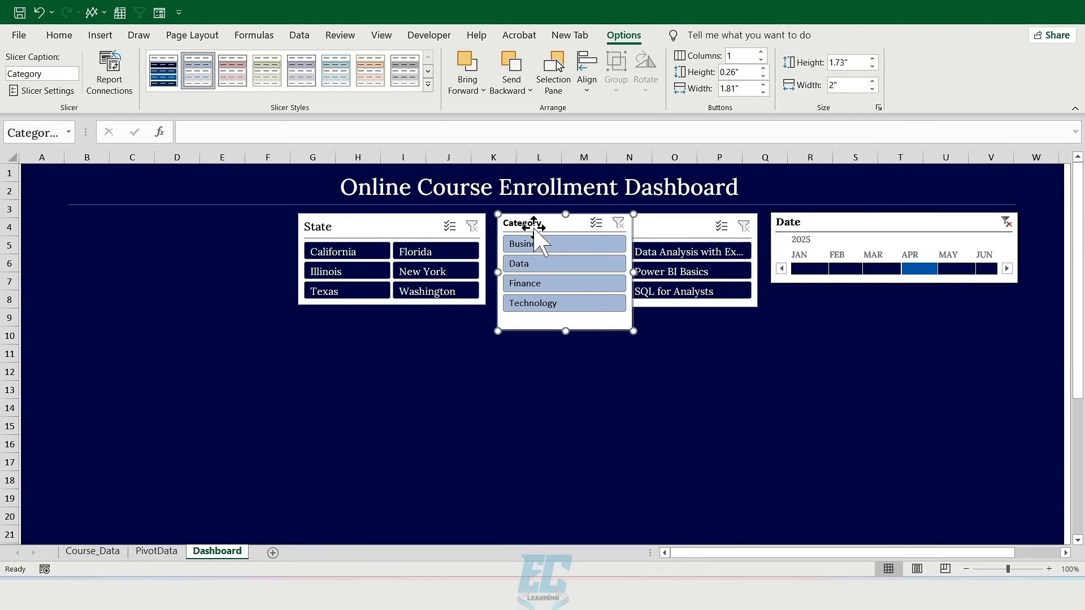
drag(534, 226, 175, 220)
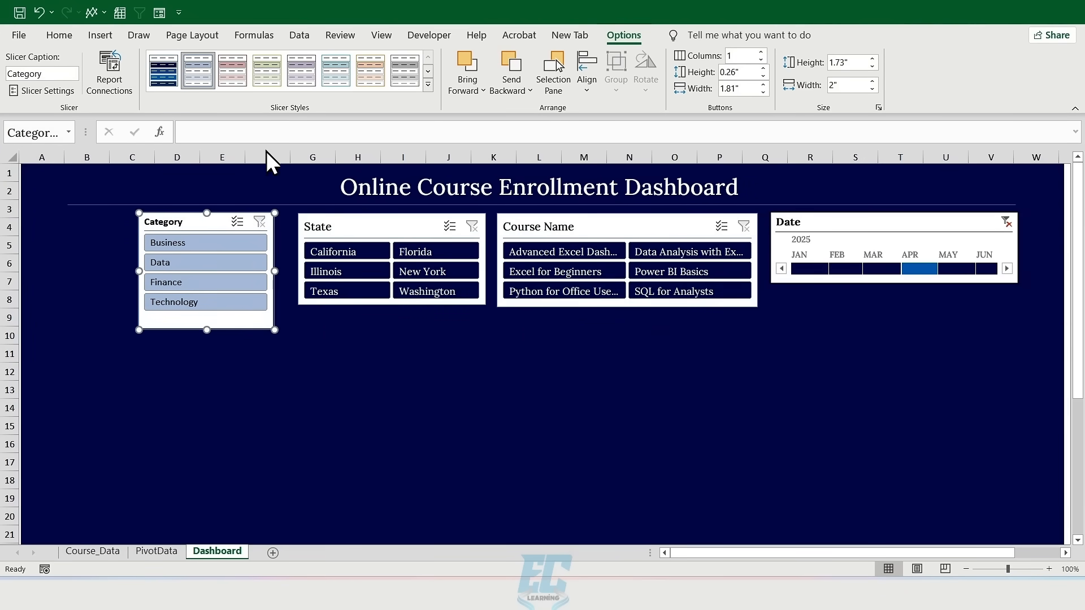
click(164, 71)
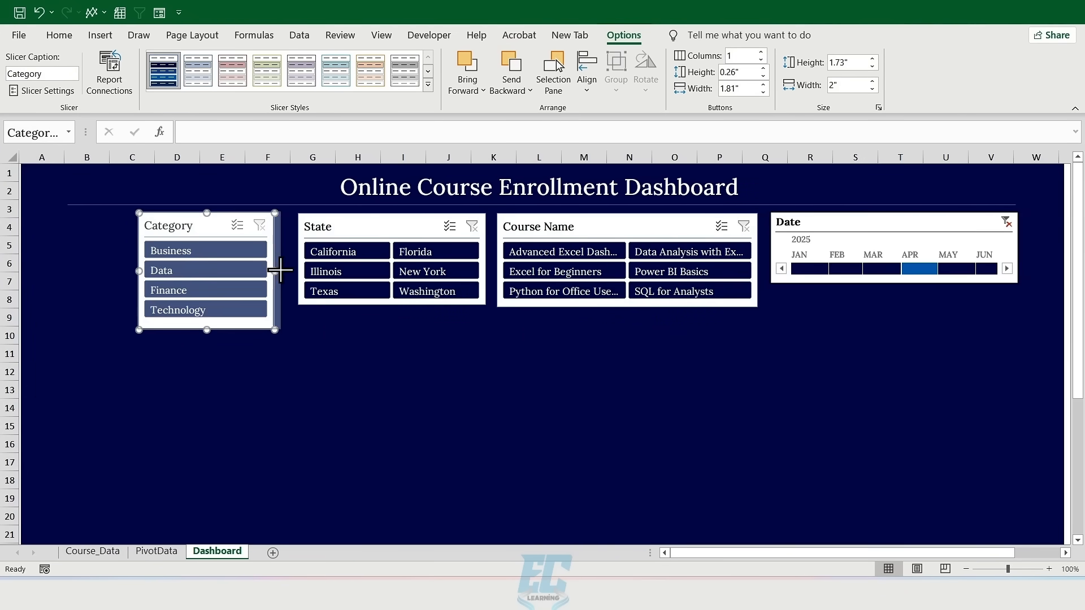
Spread the slicers and timeline evenly in a row under the title, widening the Course Name slicer to about 4.47 inches
drag(182, 224, 114, 226)
drag(354, 226, 288, 227)
drag(498, 258, 455, 257)
drag(576, 225, 558, 225)
click(846, 229)
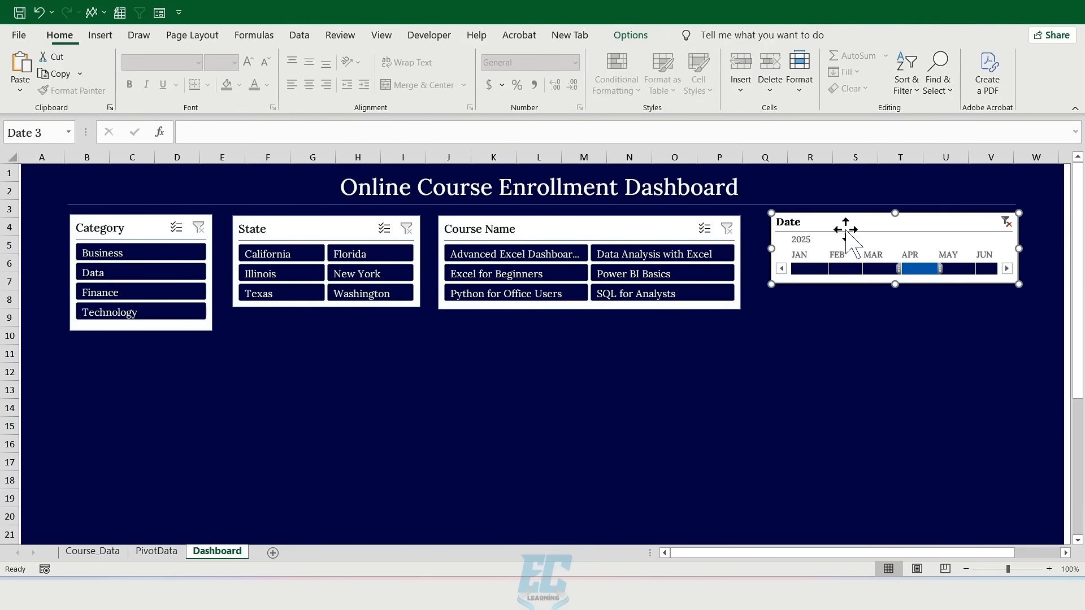
drag(846, 229, 831, 233)
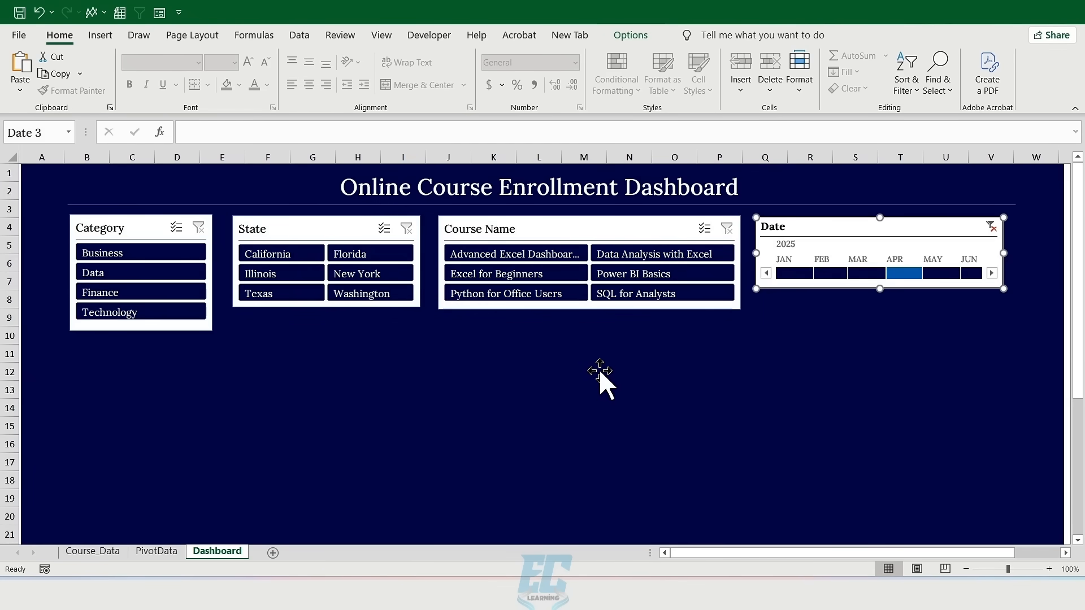
Duplicate the thin line under the title, place the copy just below the slicers, and save the workbook
click(543, 205)
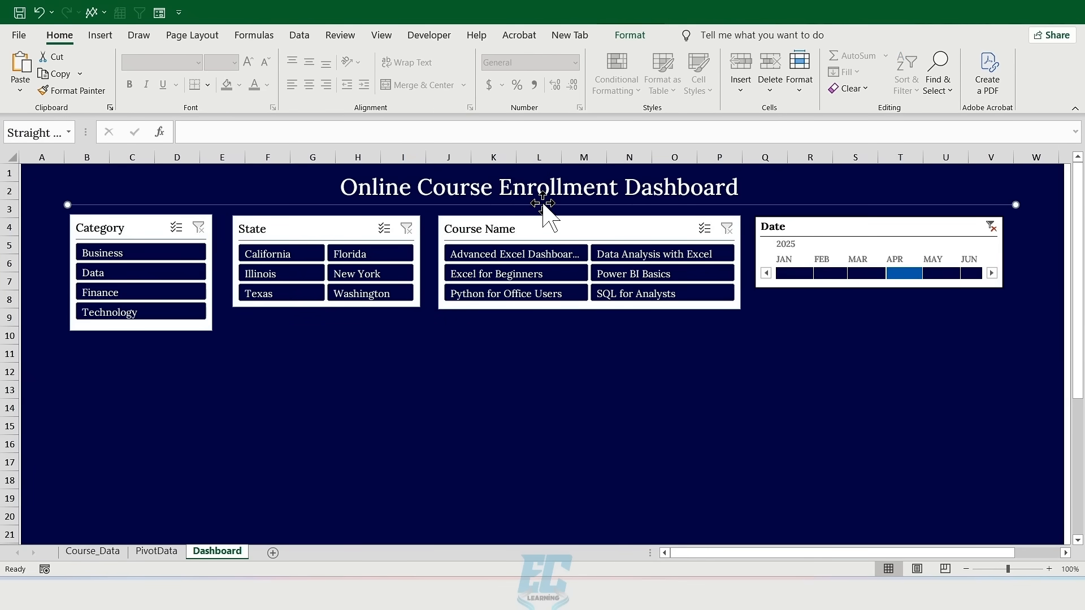
key(ctrl+d)
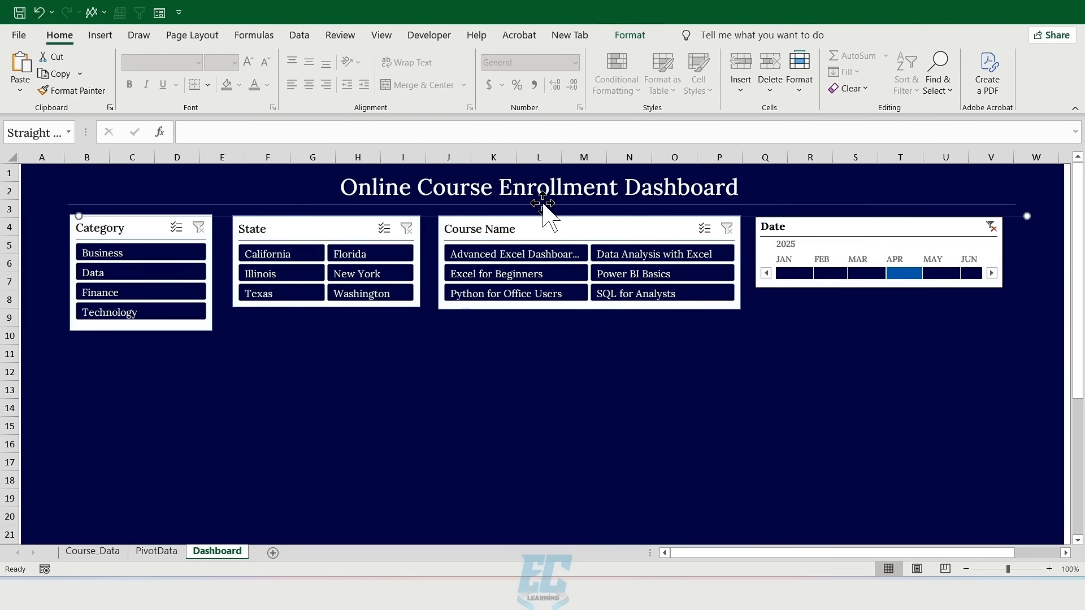
drag(516, 215, 502, 339)
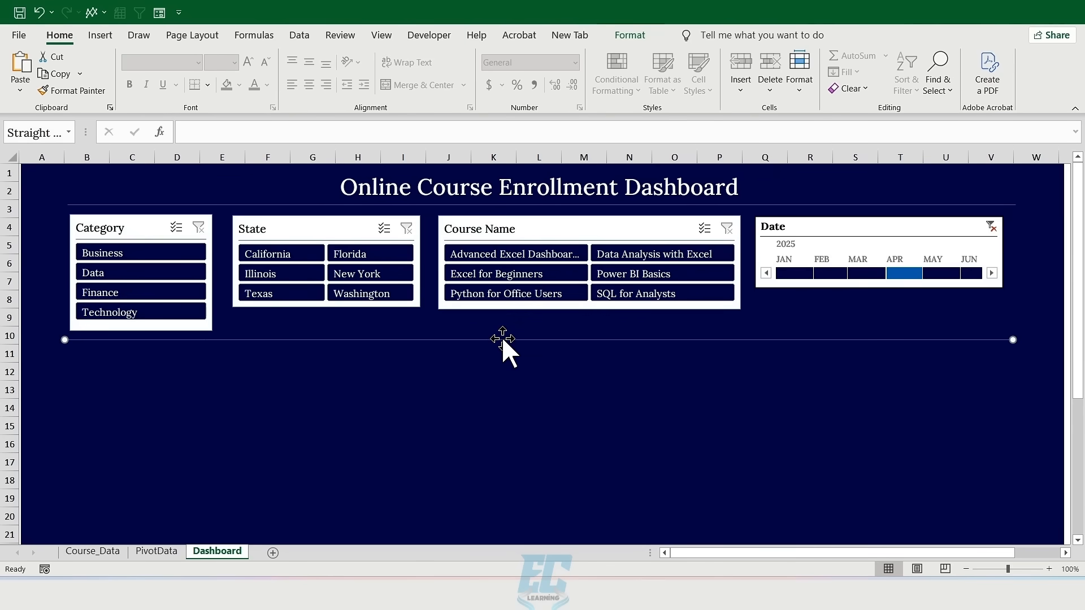
key(ctrl+s)
Review which PivotTables are connected to the Course Name slicer through its report connections
click(538, 229)
click(629, 41)
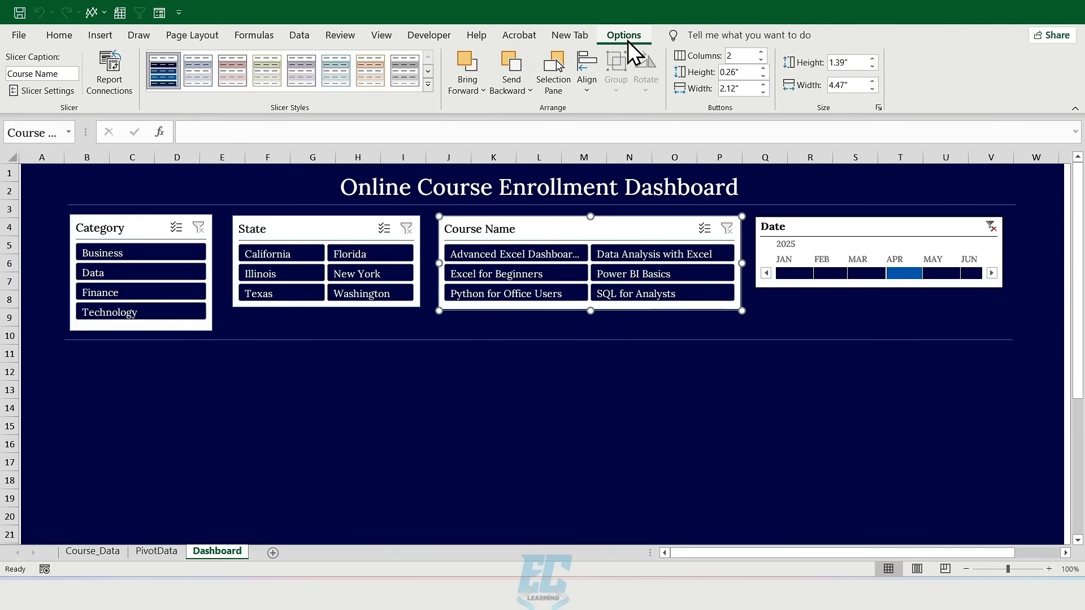
click(120, 66)
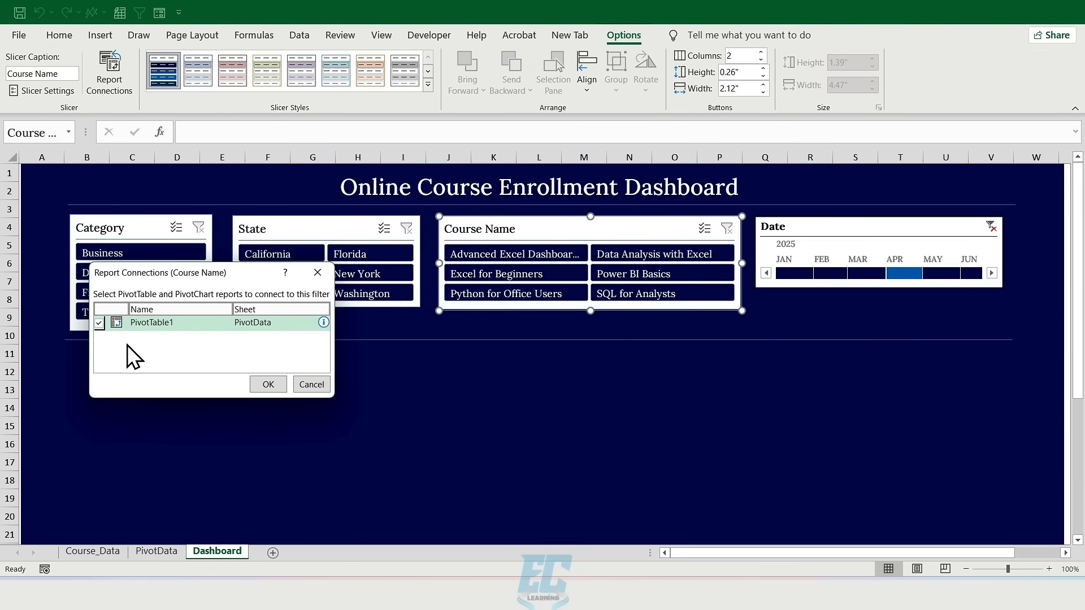
click(268, 384)
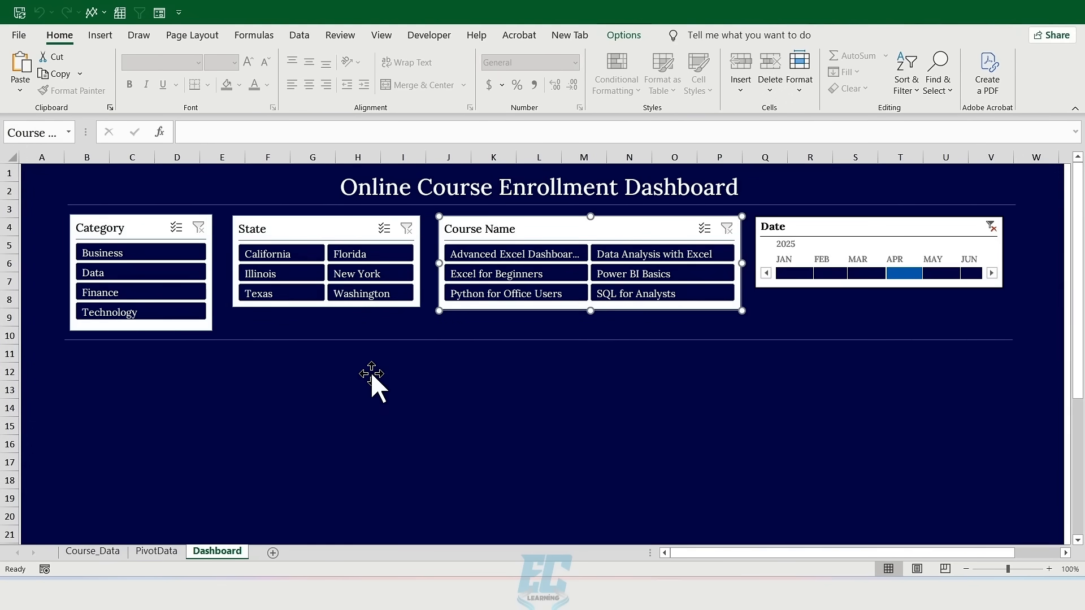
Draw a rounded rectangle about 2.58 by 0.79 inches below the lower line and apply the glossy blue theme style
click(107, 38)
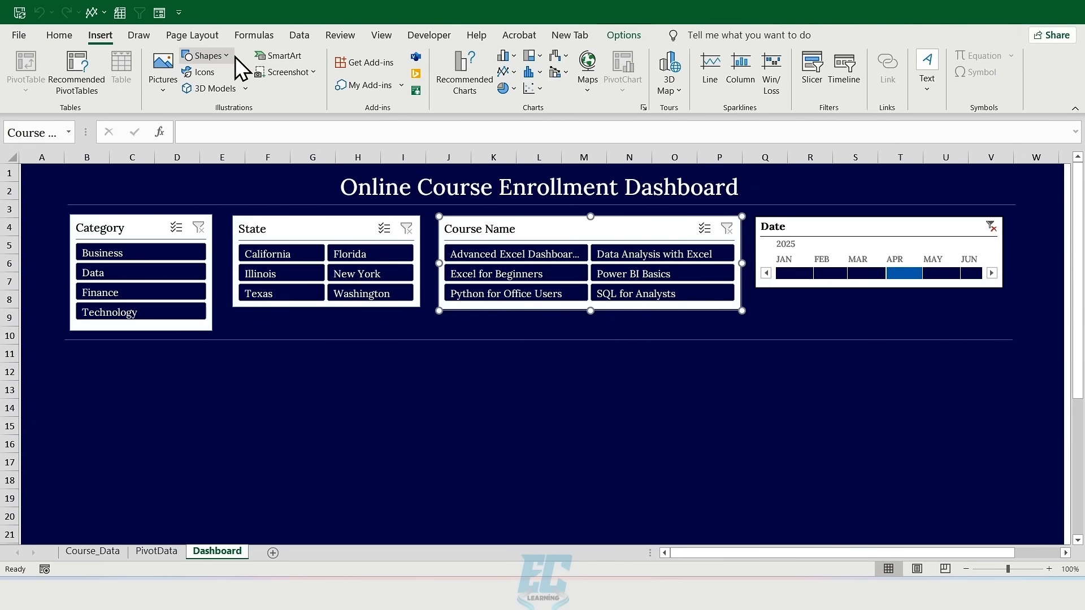
click(208, 56)
click(255, 92)
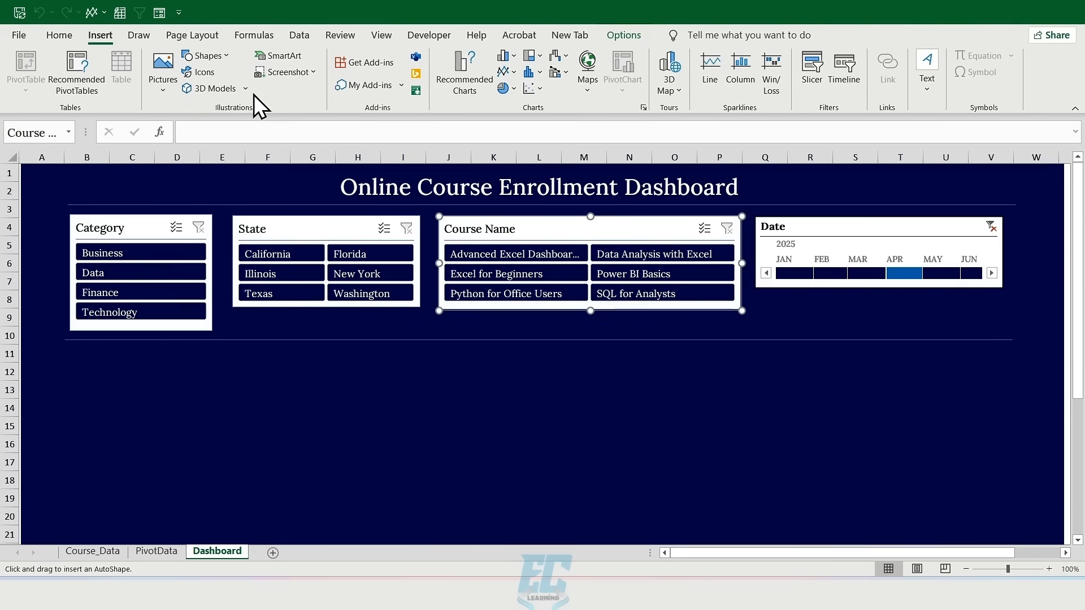
drag(70, 359, 247, 409)
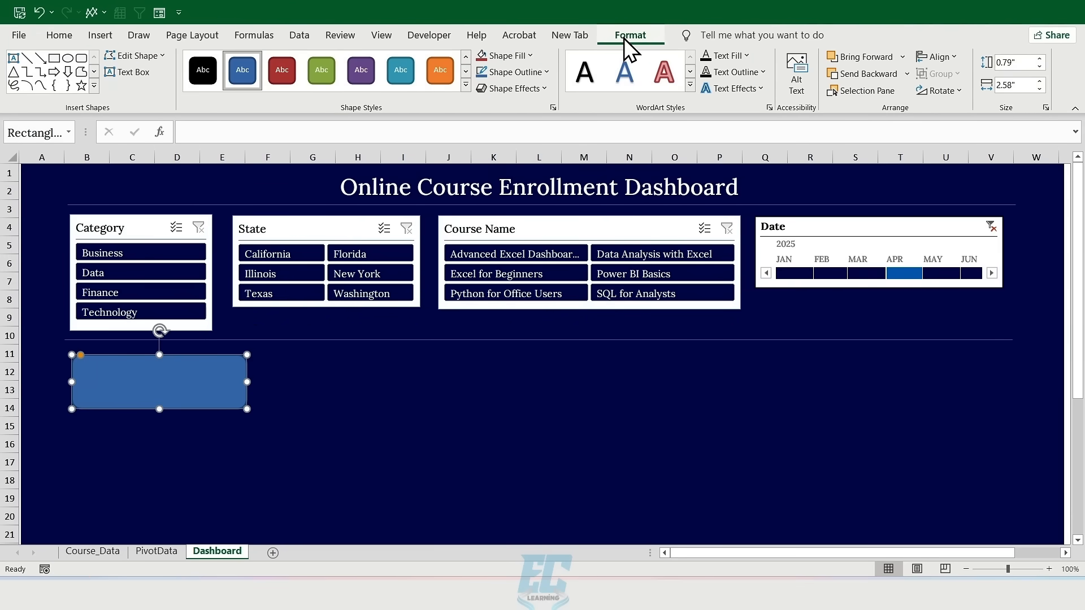
click(466, 85)
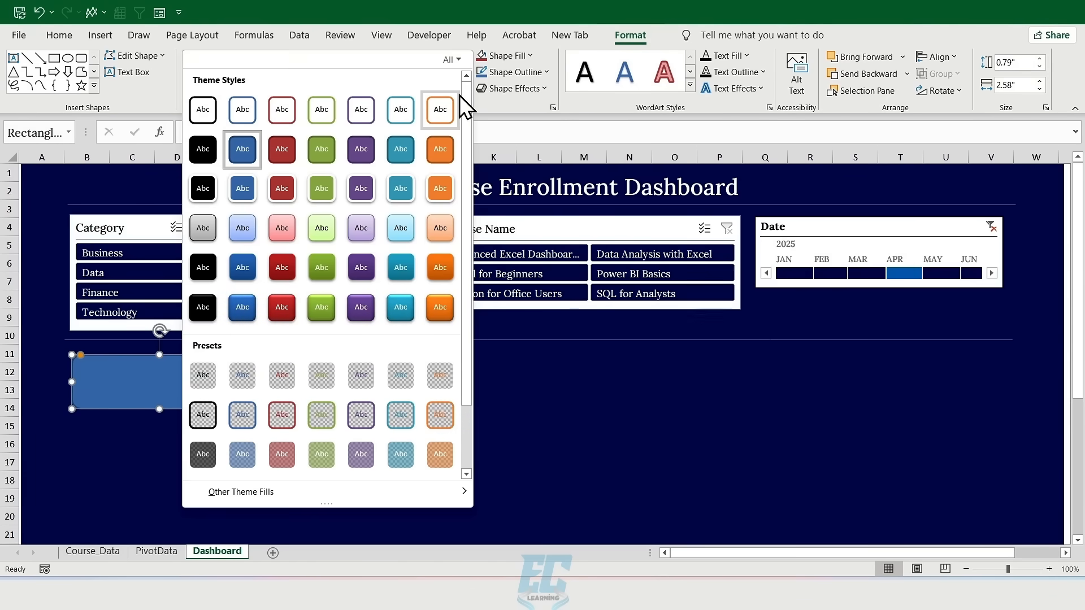
click(237, 307)
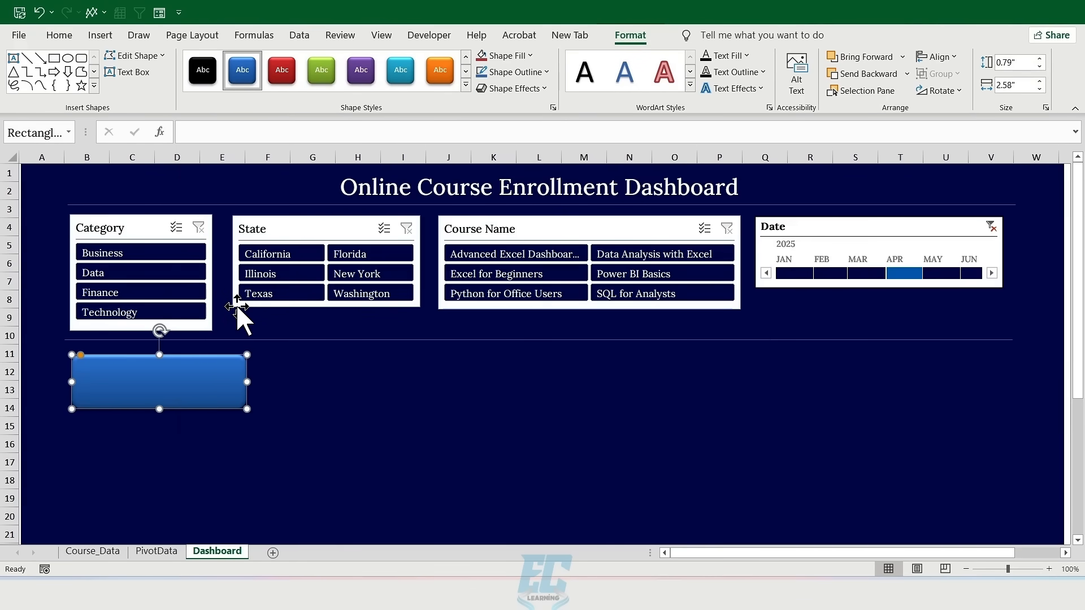
Duplicate the blue rounded rectangle twice, placing one copy to the right of the original and the other centred below the pair
key(ctrl+d)
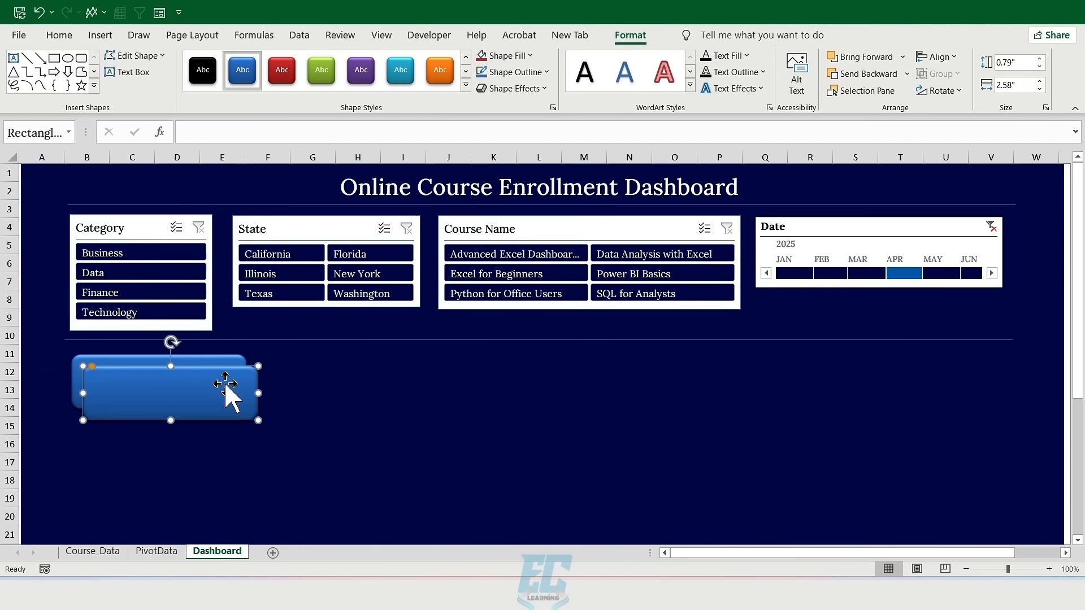
drag(225, 382, 390, 375)
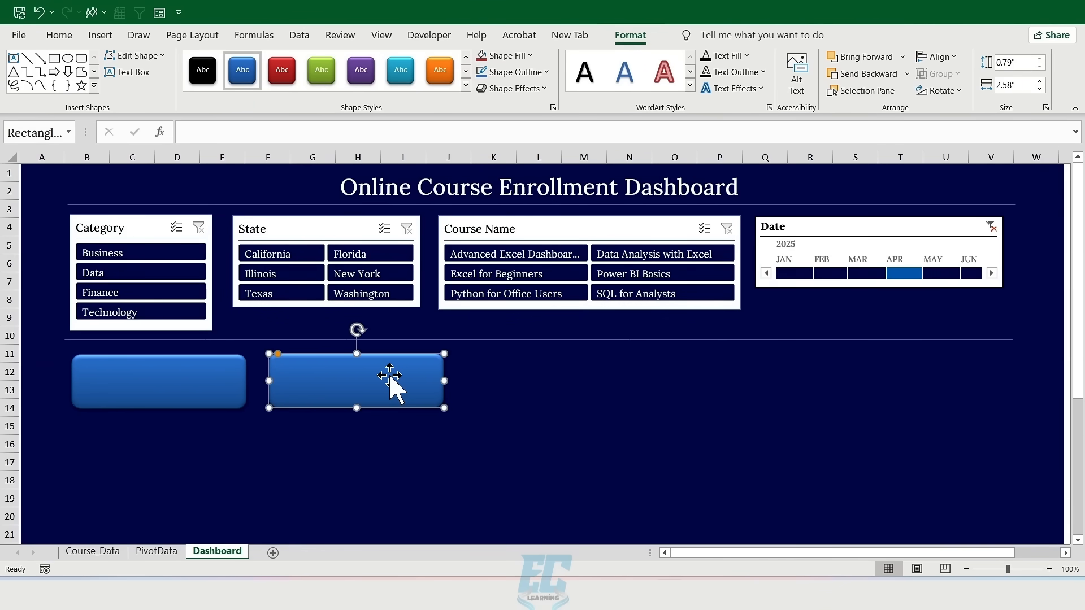
key(ctrl+d)
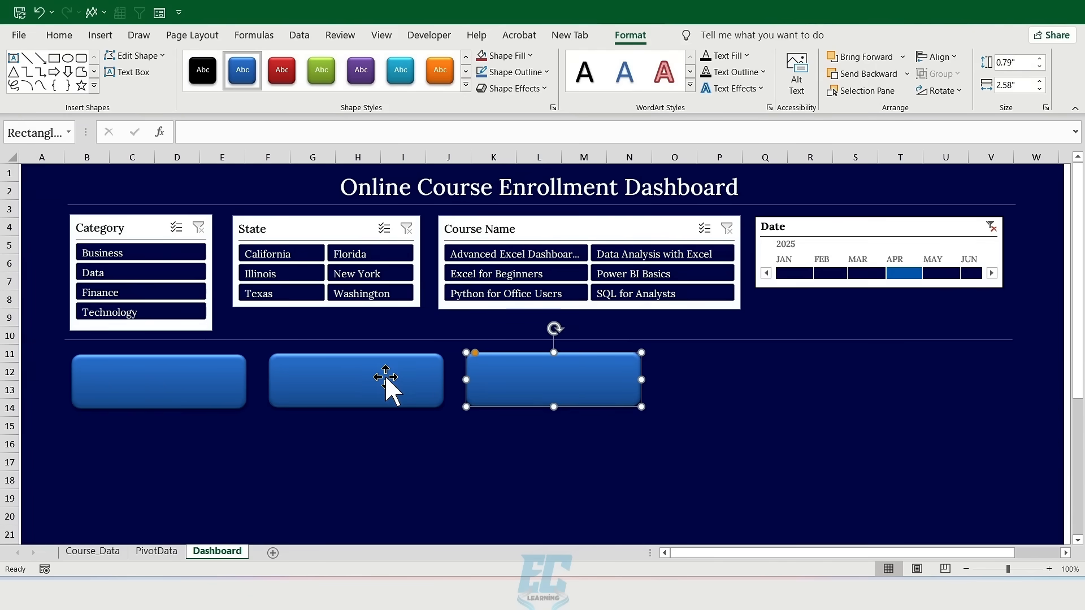
drag(523, 374, 229, 455)
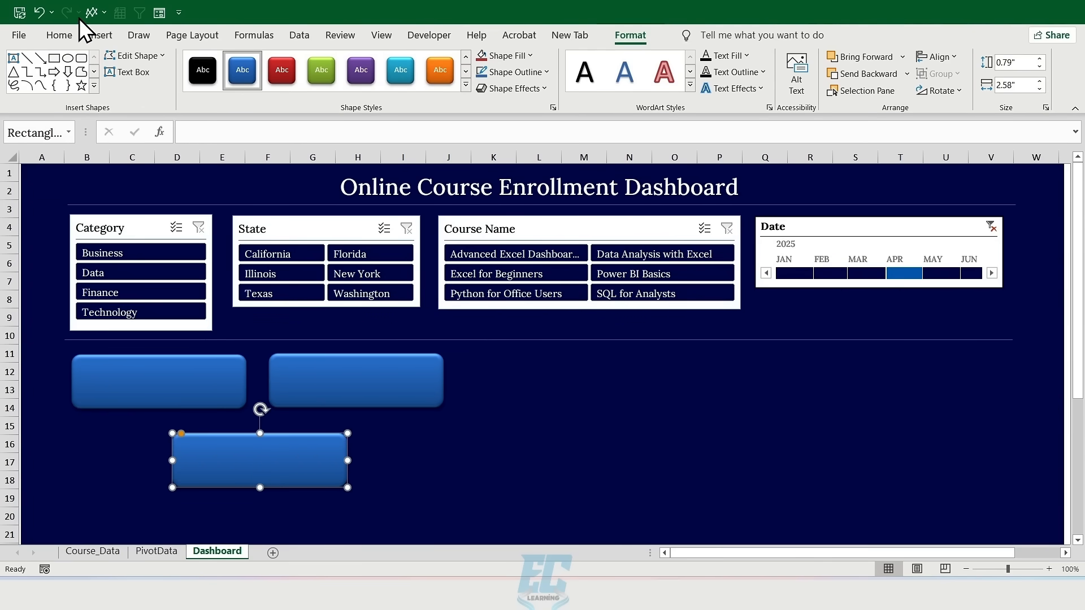
Insert the dollar sign, person and open book icons from the stock icon library
click(95, 35)
click(205, 71)
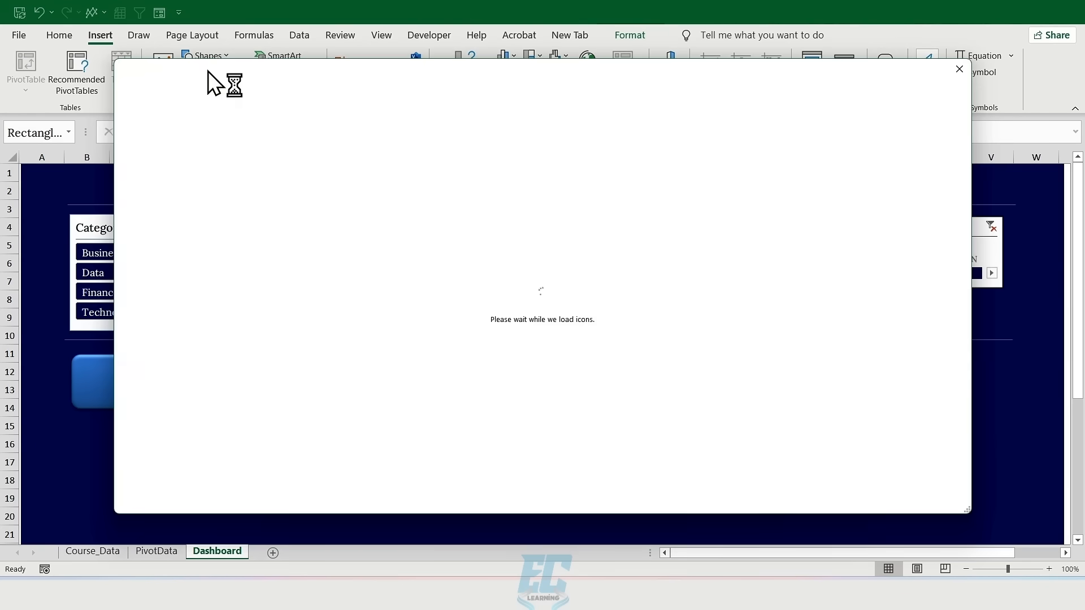
scroll(452, 283, down, 5)
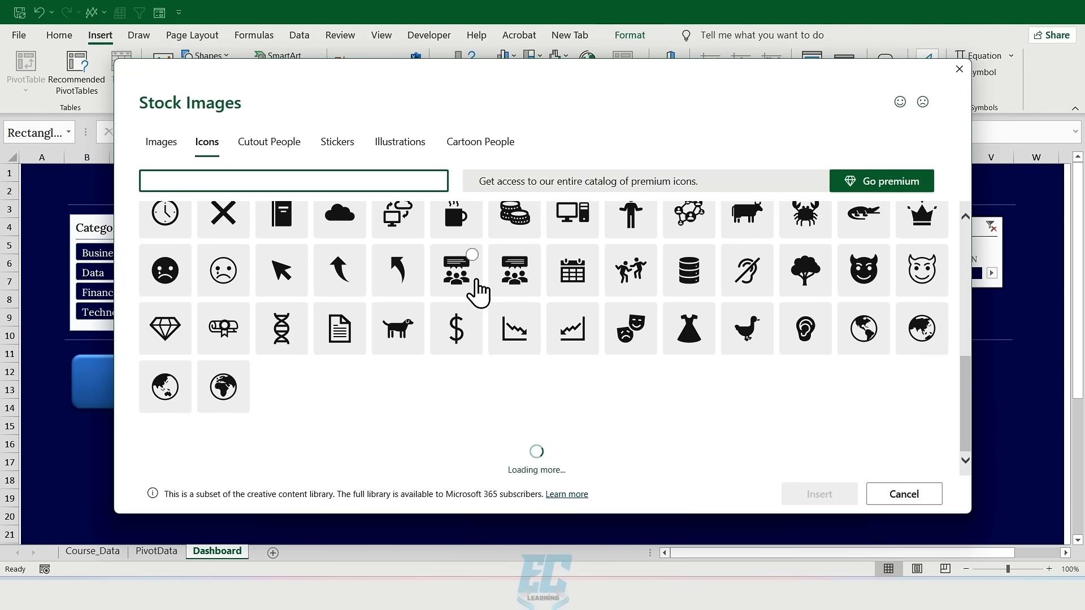
click(473, 342)
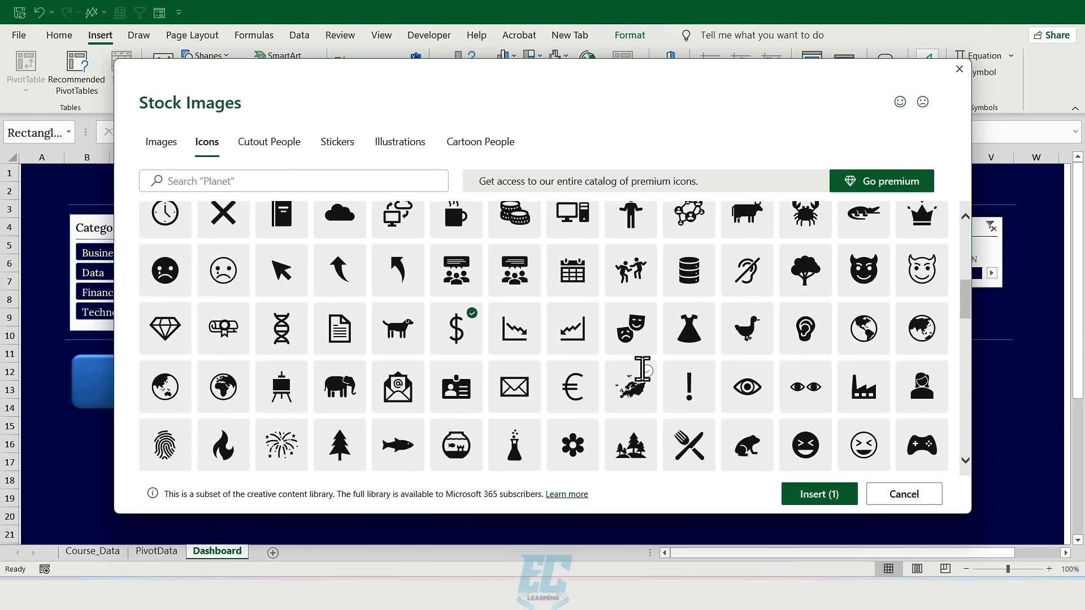
scroll(636, 373, down, 4)
click(632, 419)
scroll(630, 408, down, 4)
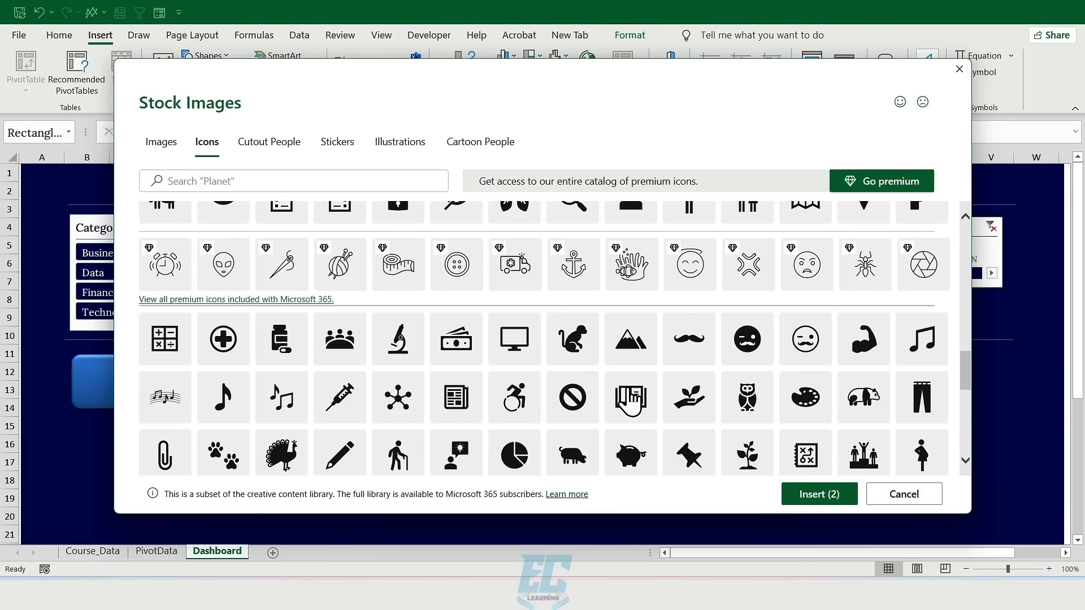
click(629, 395)
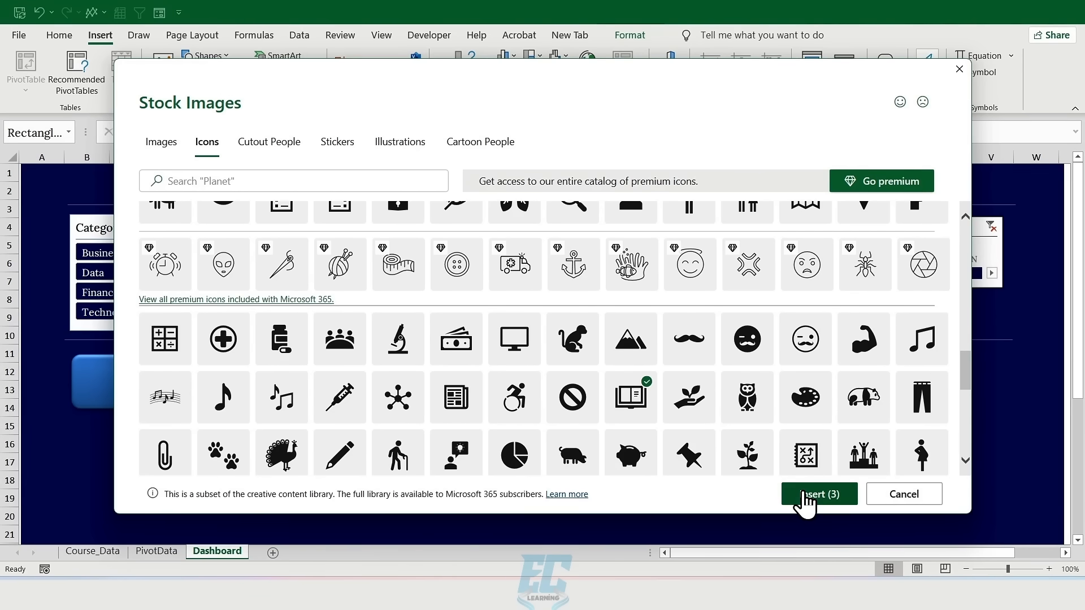
click(805, 496)
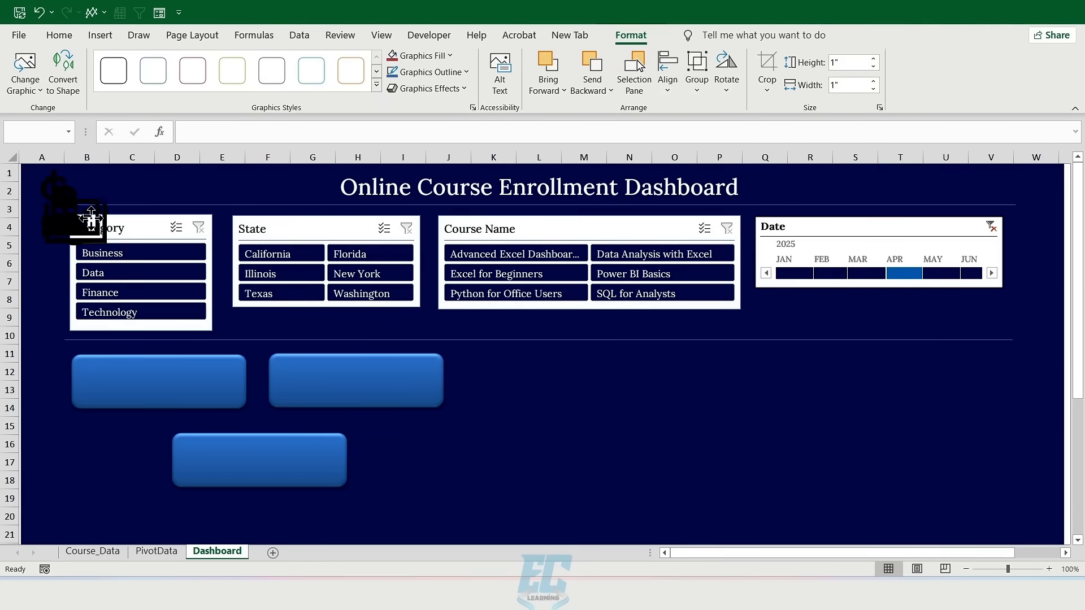
Move the three icons to the empty area beside the cards, shrink them to about 0.68 inches and fill them white
drag(91, 217, 581, 407)
drag(472, 356, 499, 386)
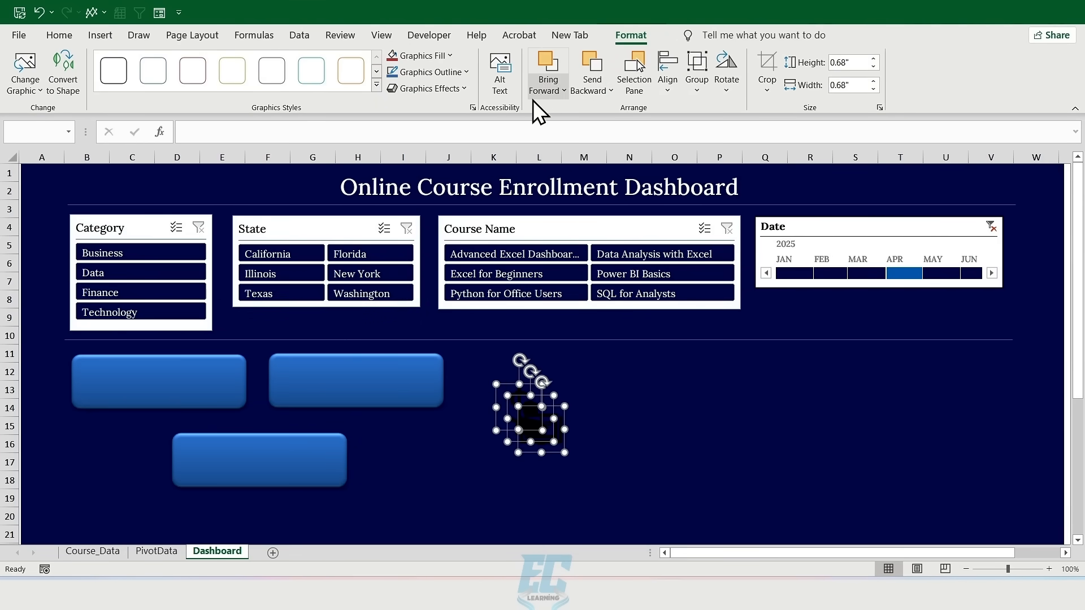
click(451, 56)
click(391, 112)
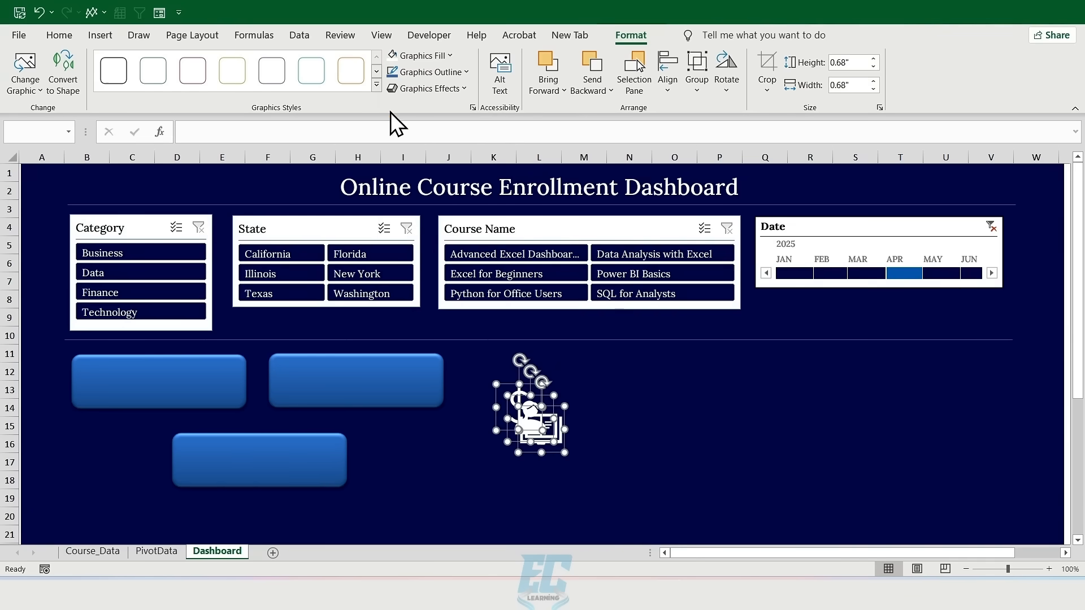
Place the book icon on the lower card, the person icon on the upper-right card and the dollar icon on the upper-left card
click(585, 433)
drag(544, 430, 207, 456)
click(538, 425)
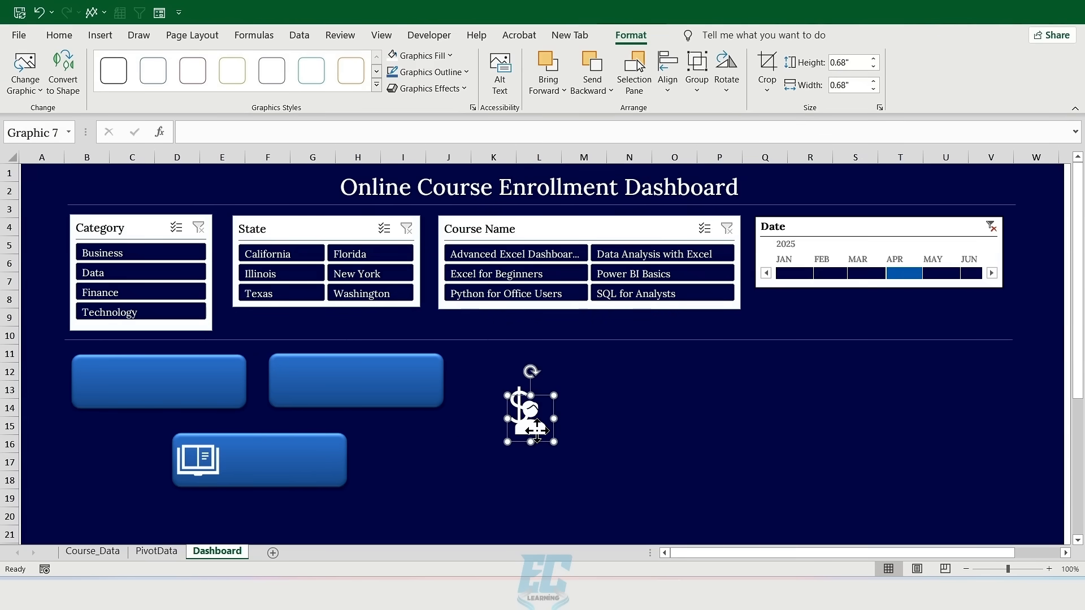
drag(538, 425, 295, 393)
click(521, 421)
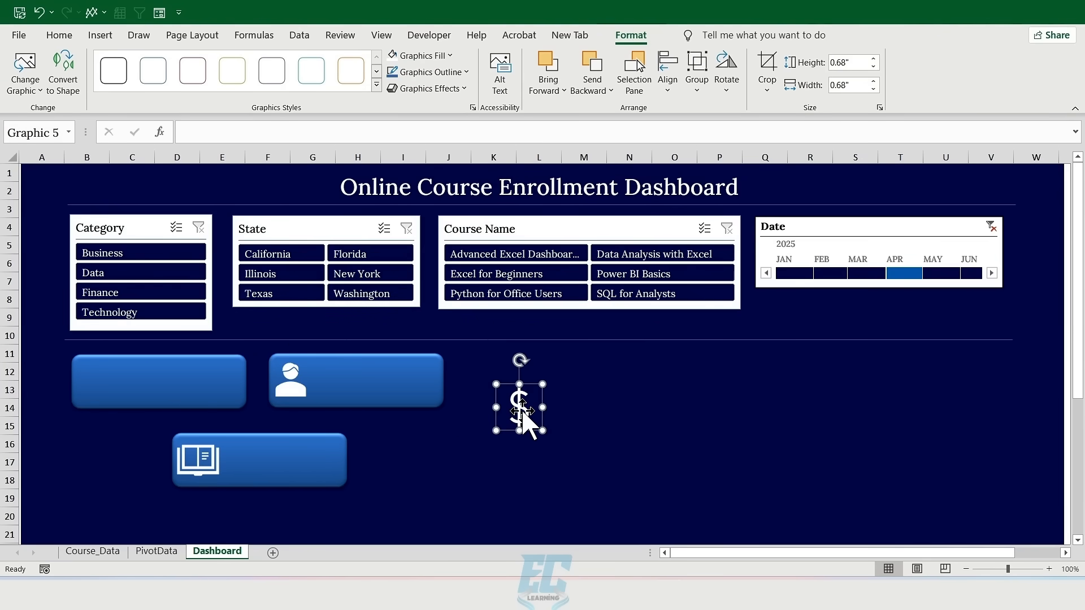
drag(521, 421, 78, 388)
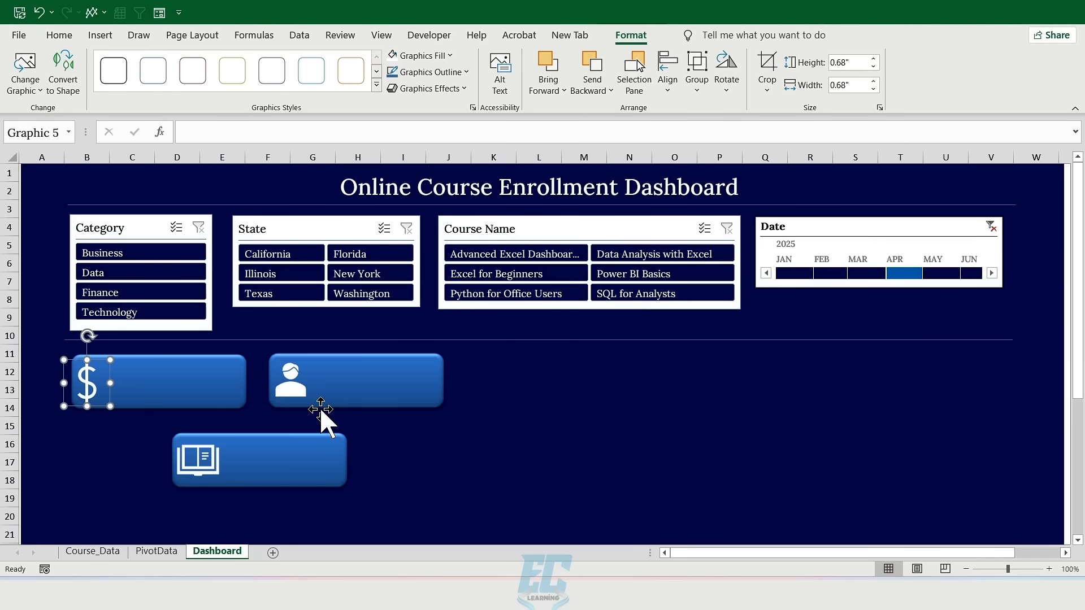
Add a text box reading "Total Revenue" in the lower part of the dollar card
click(100, 35)
click(924, 75)
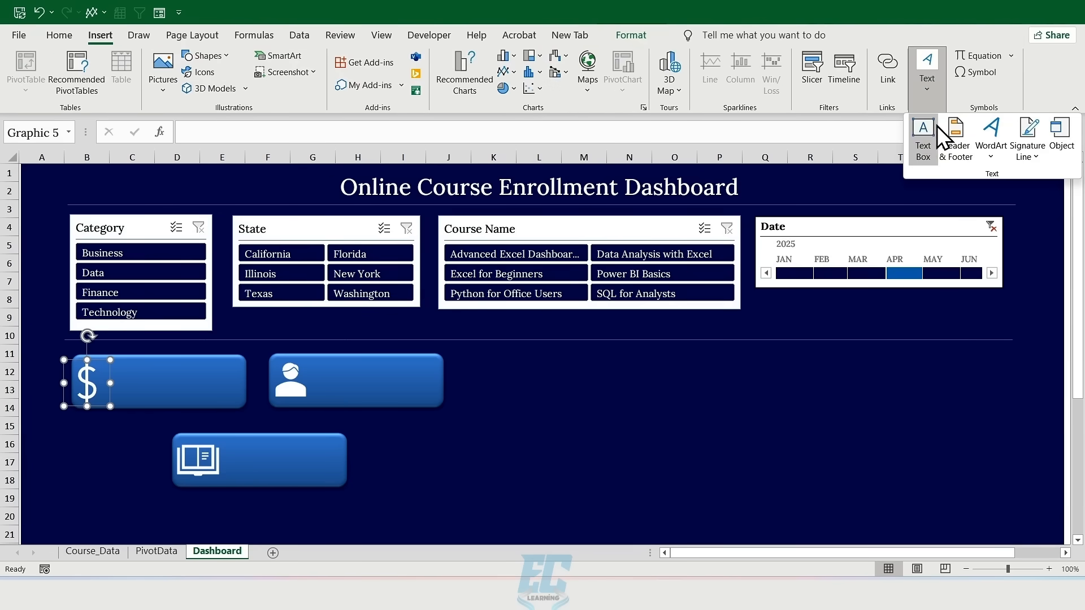
click(918, 137)
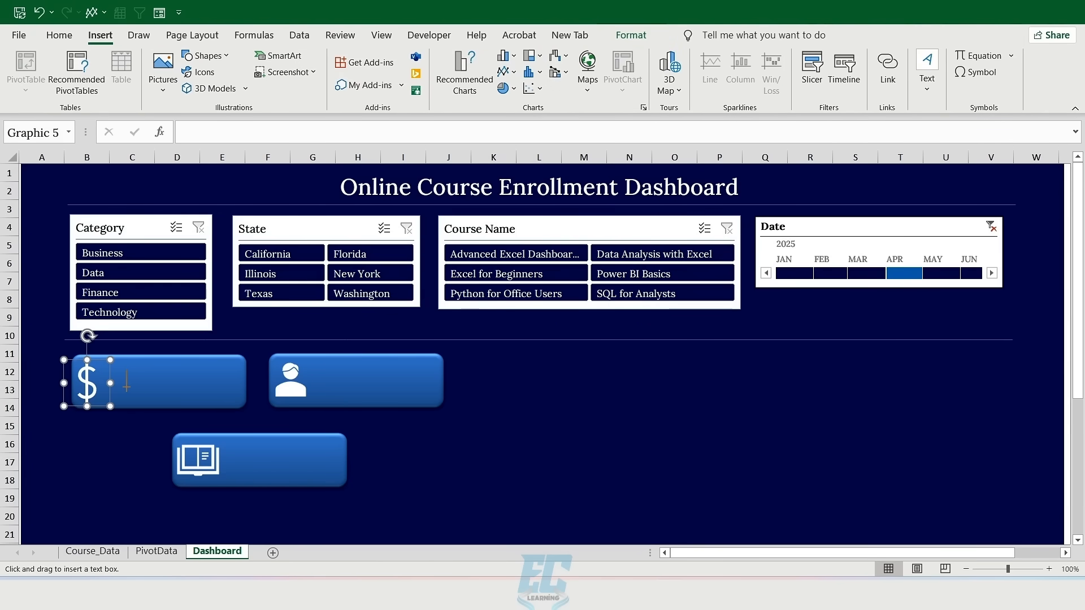
drag(126, 388, 235, 402)
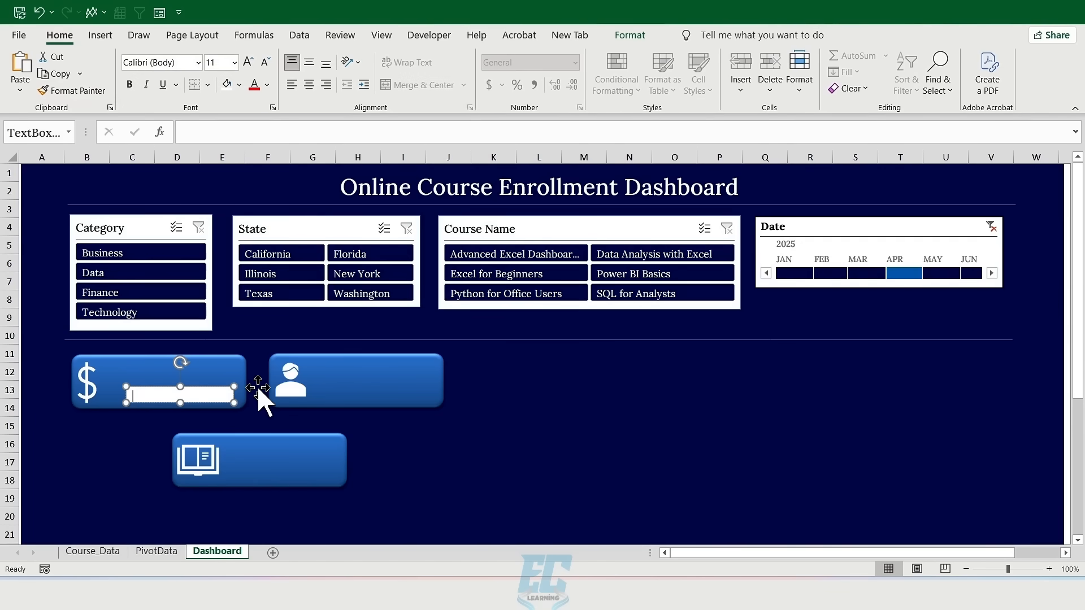
text(Total Revenue)
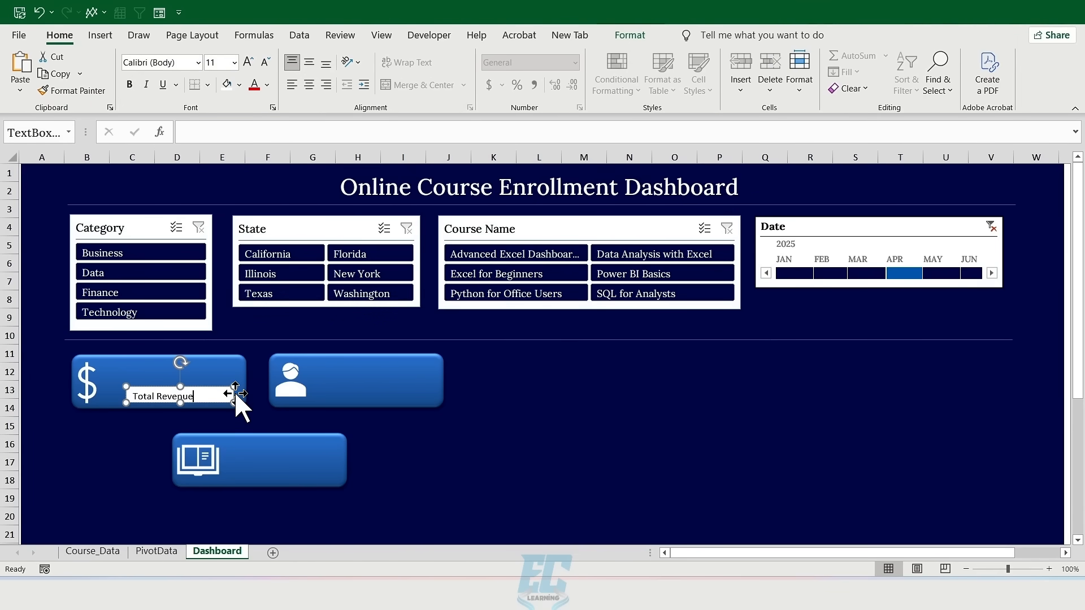
Remove the fill and outline of the "Total Revenue" text box and make its text white
click(630, 35)
click(528, 56)
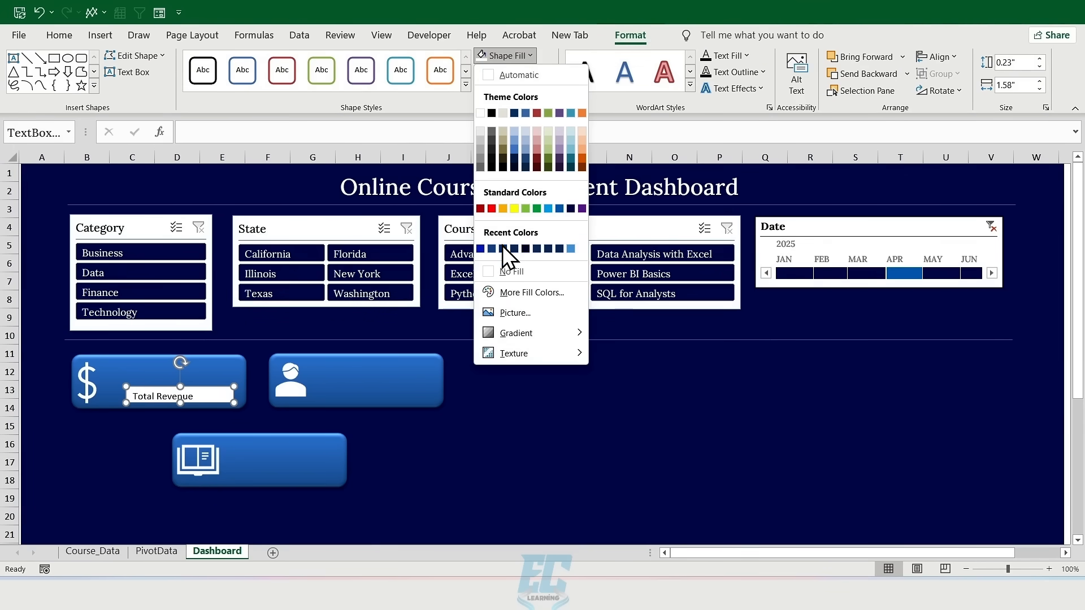
click(503, 248)
click(525, 72)
click(514, 283)
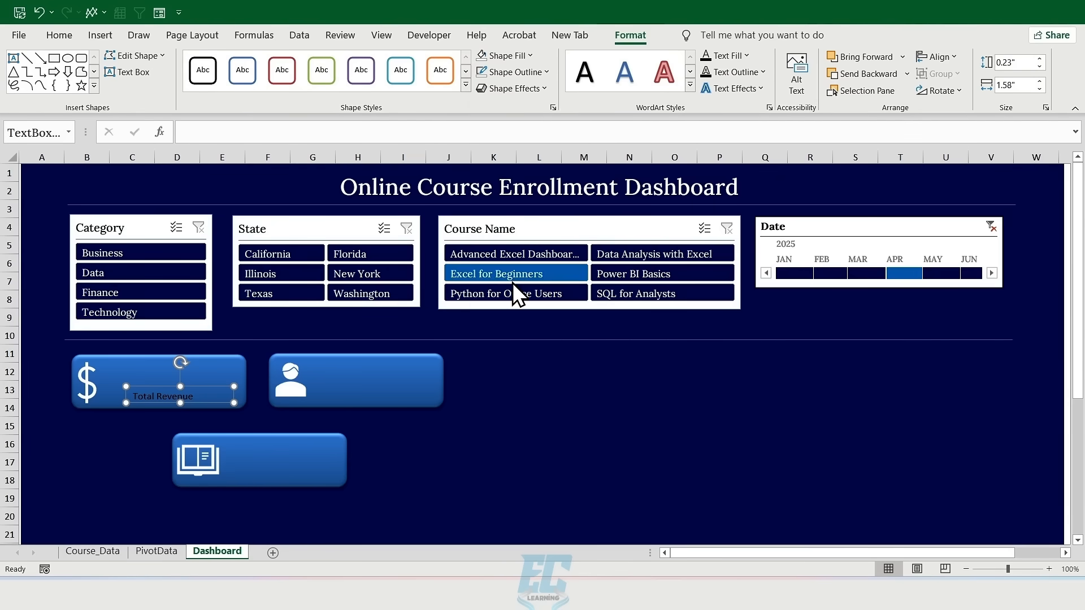
click(747, 55)
click(713, 107)
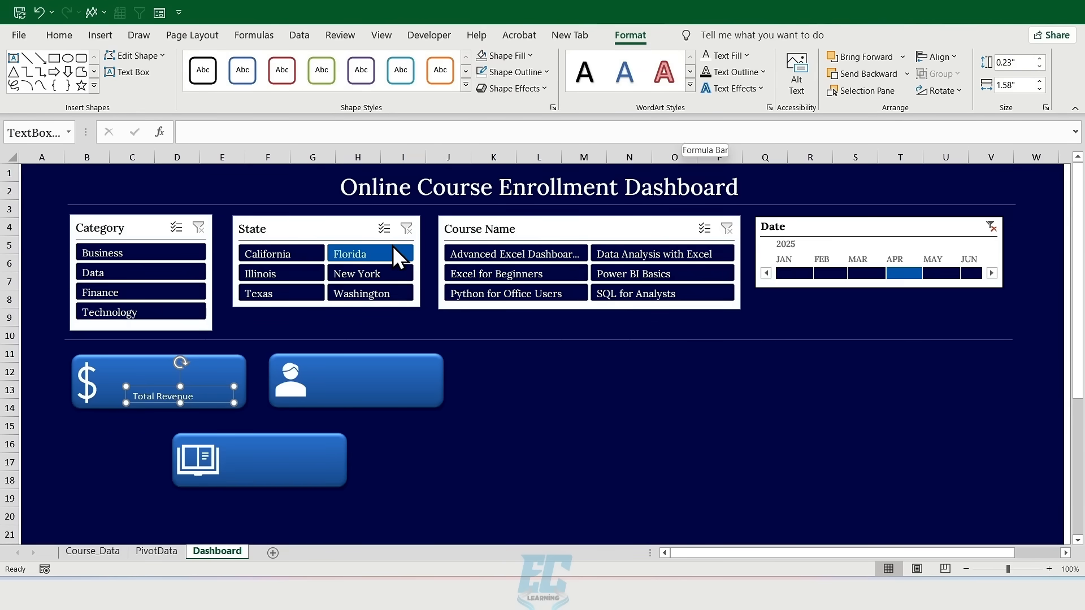
Set the "Total Revenue" label in Lora, size 12, and centre it horizontally and vertically
click(58, 36)
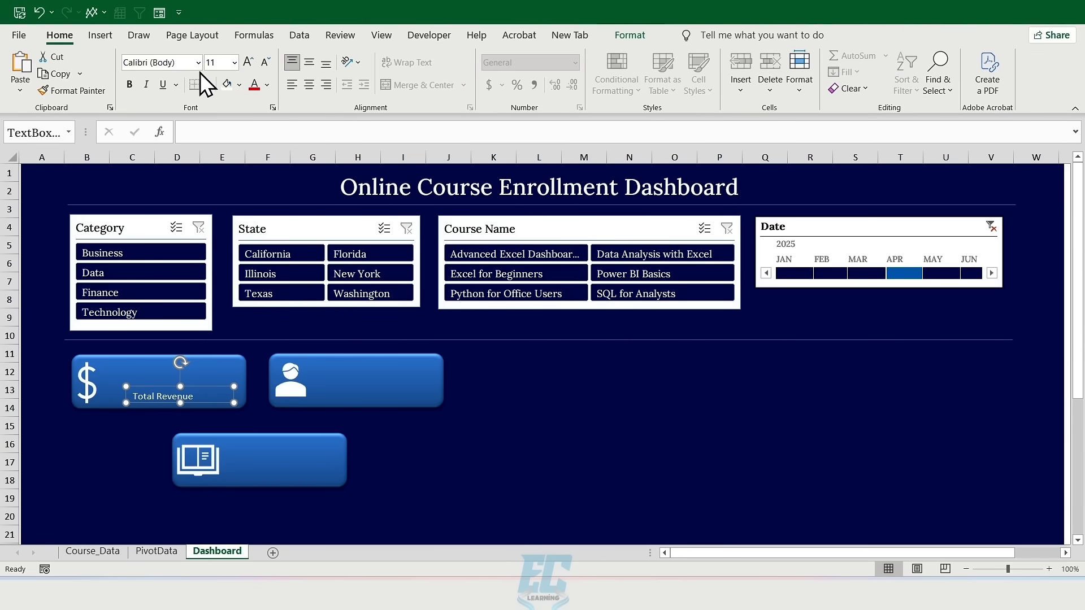
click(197, 66)
text(Lora)
key(Return)
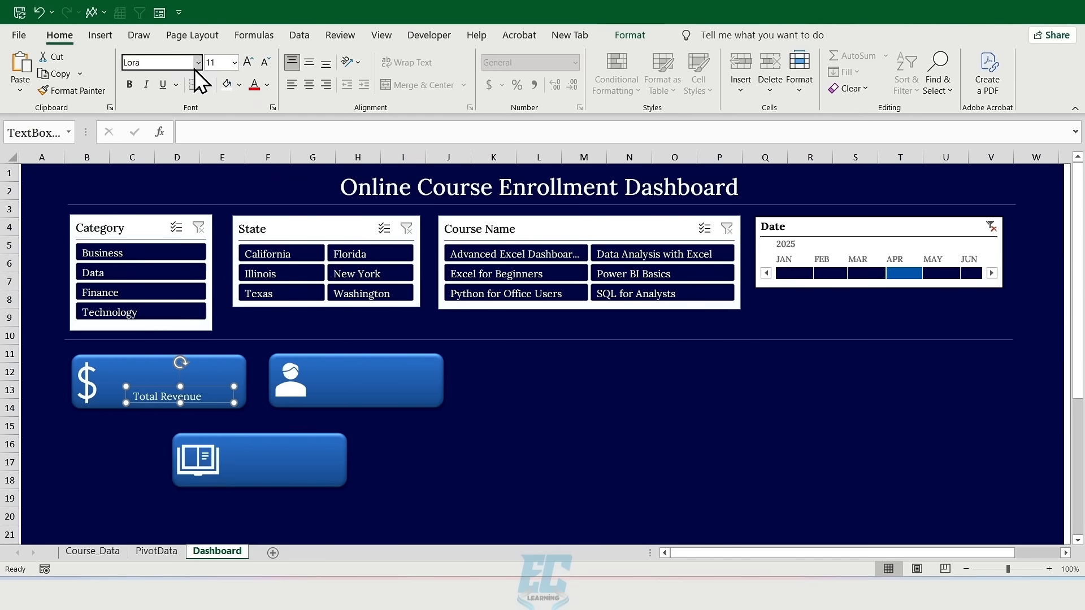
click(234, 62)
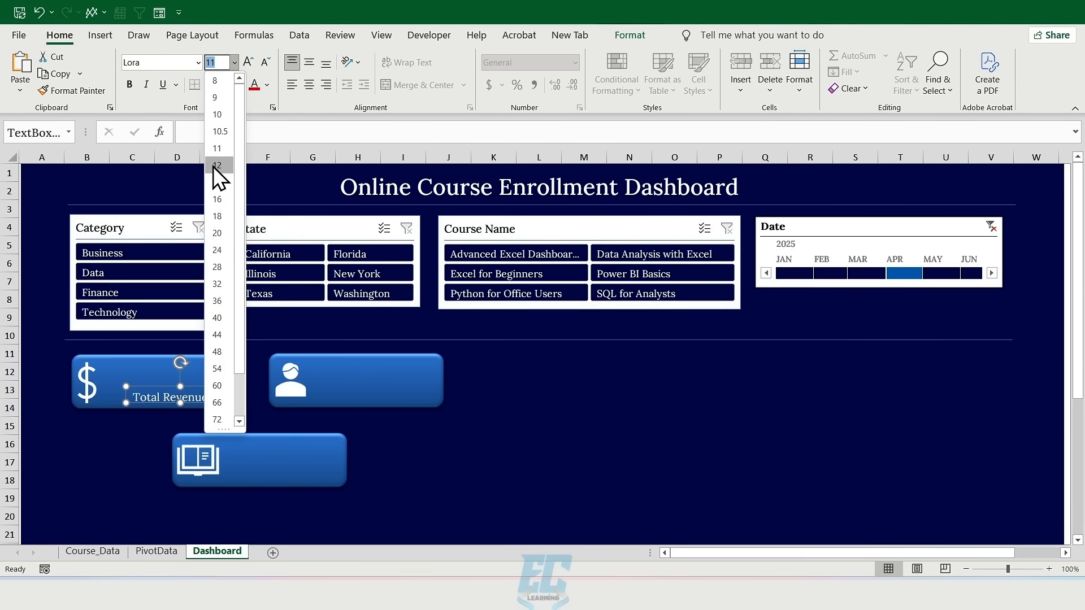
click(213, 166)
click(306, 86)
click(307, 64)
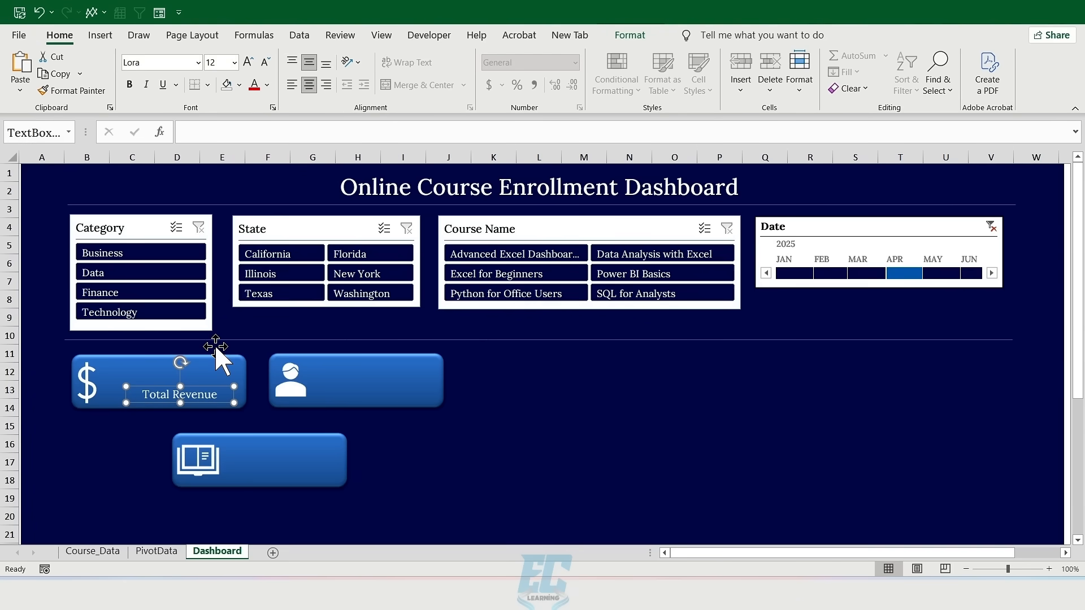
Duplicate the "Total Revenue" label onto the person card and change the copy's text to "Total Enrollment"
key(ctrl+d)
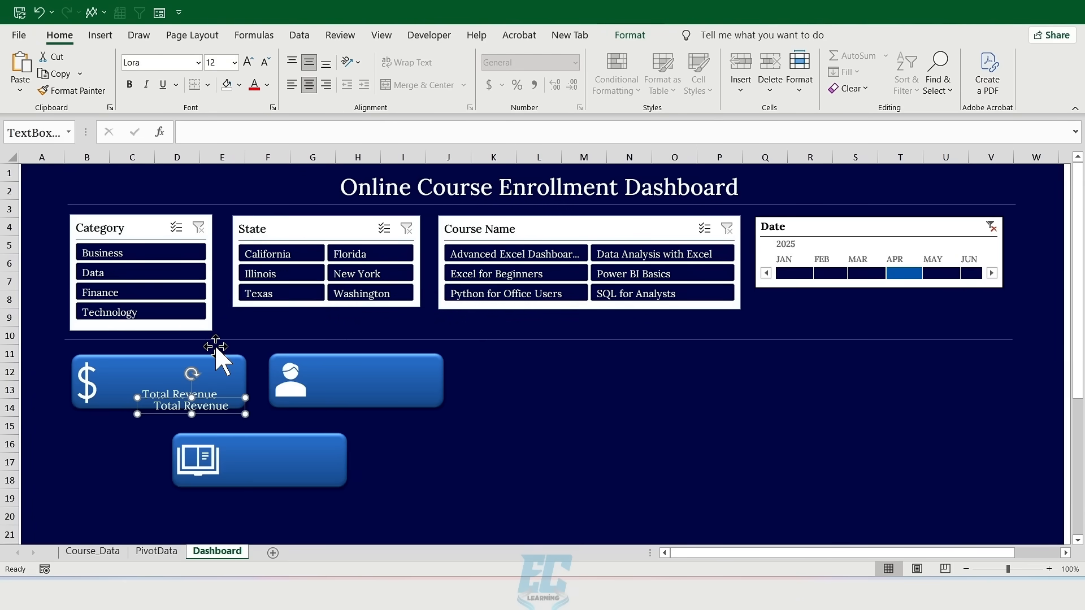
drag(249, 405, 427, 391)
key(BackSpace)
key(BackSpace)
key(BackSpace)
key(BackSpace)
key(BackSpace)
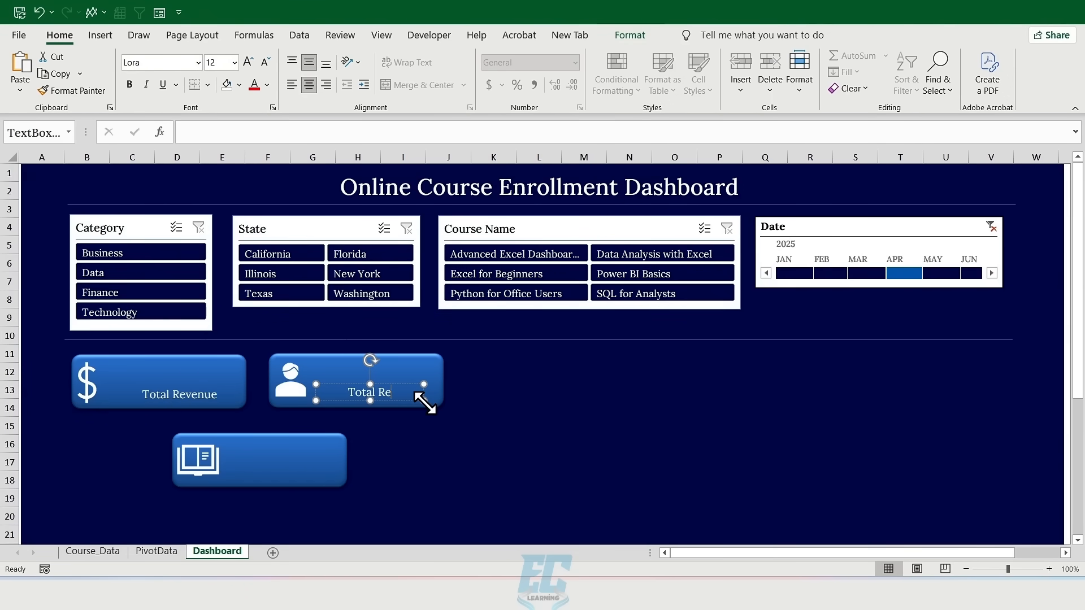
text(Enrollment)
Copy the "Total Enrollment" label onto the book card and change the copy's text to "Total Courses"
drag(424, 387, 336, 469)
key(BackSpace)
key(BackSpace)
key(BackSpace)
key(BackSpace)
key(BackSpace)
key(BackSpace)
key(BackSpace)
key(BackSpace)
key(BackSpace)
key(BackSpace)
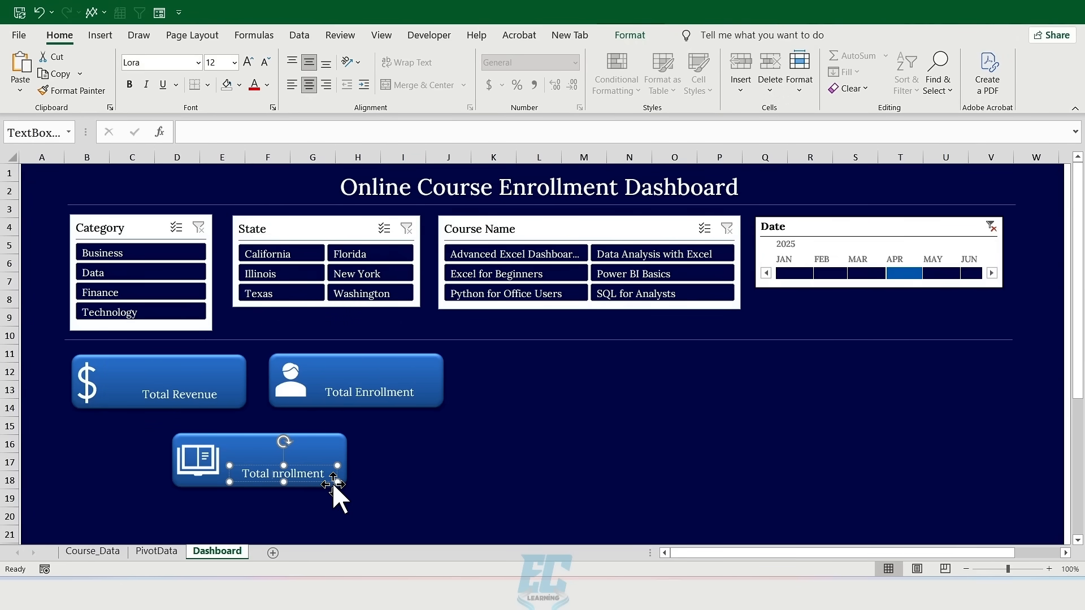
text(Courses)
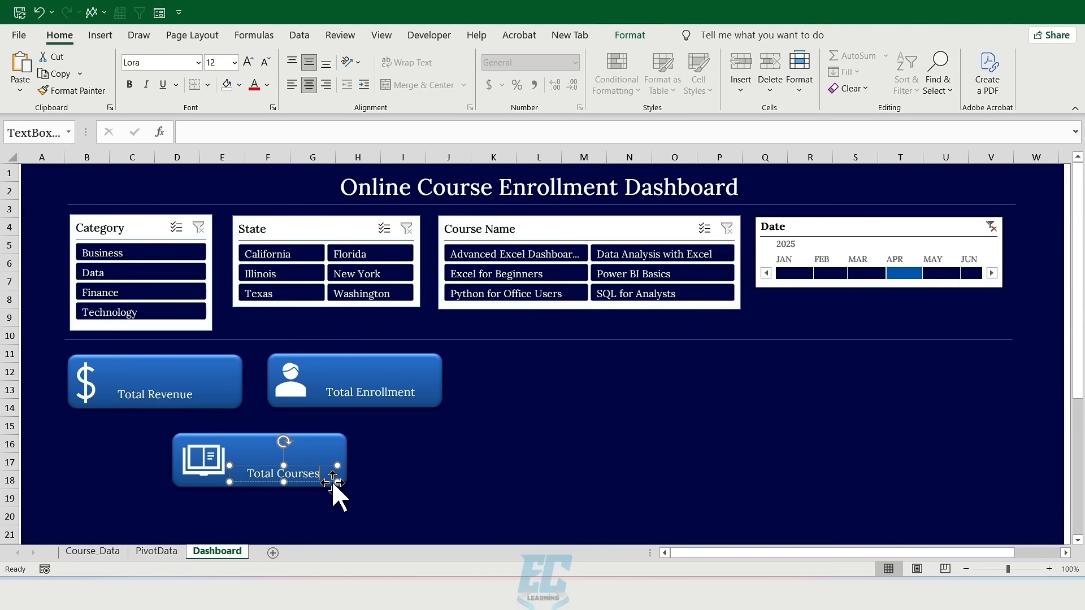
On the PivotData sheet, add Revenue USD as the value field of the empty PivotTable
click(169, 558)
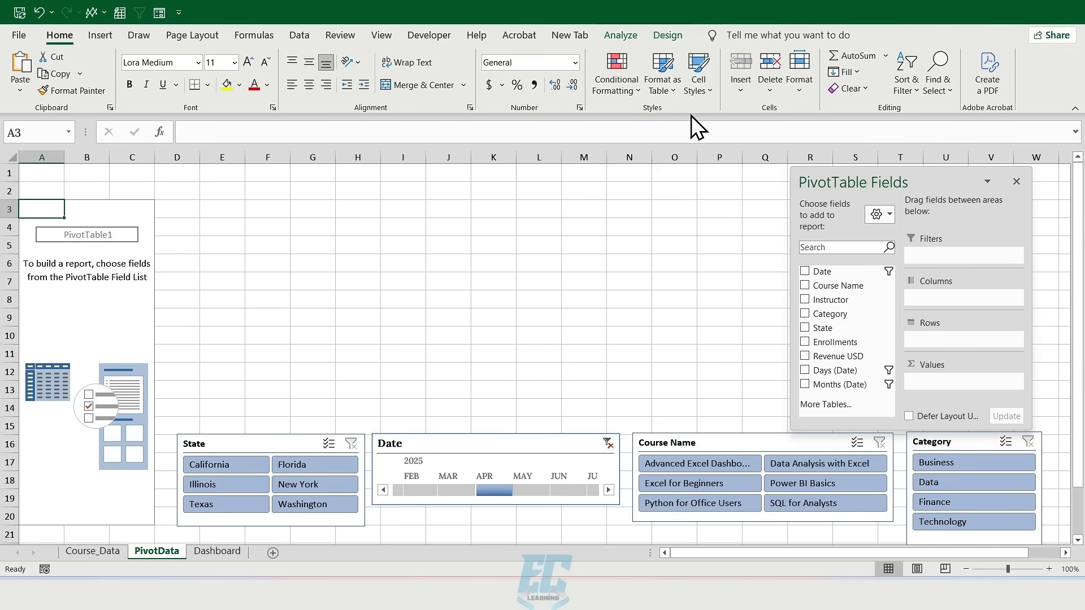
click(624, 33)
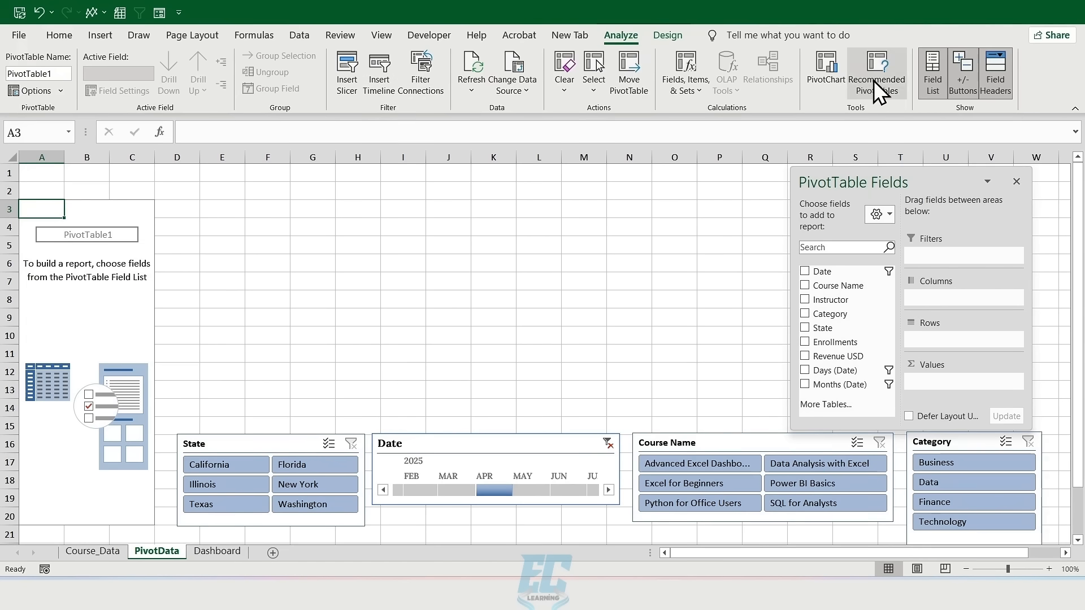
click(933, 82)
click(933, 82)
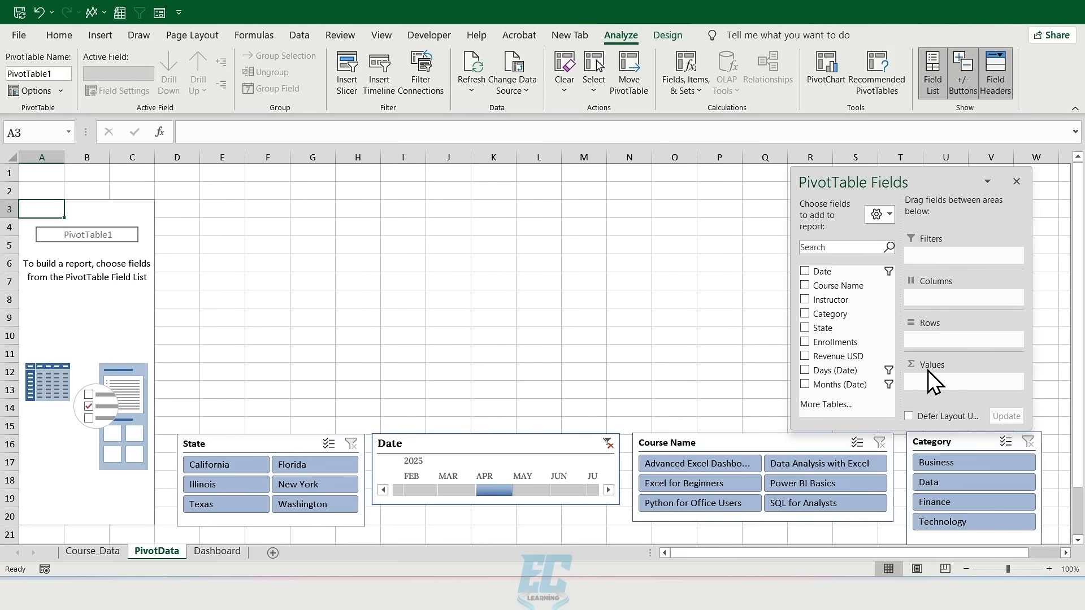
drag(838, 357, 943, 390)
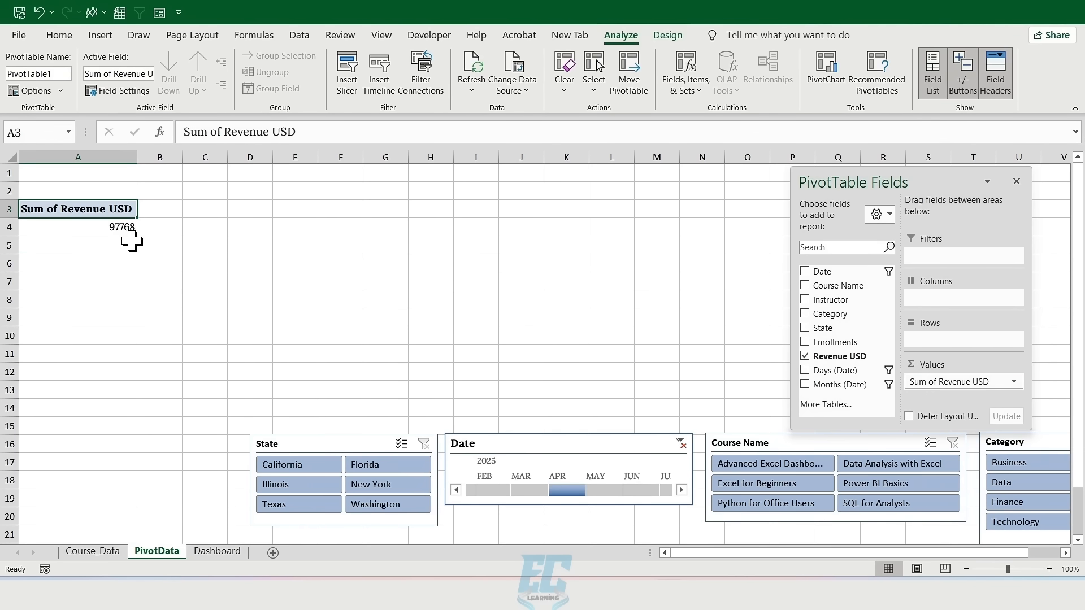
Enter a formula in B4 that pulls the revenue total from PivotTable cell A4
click(123, 227)
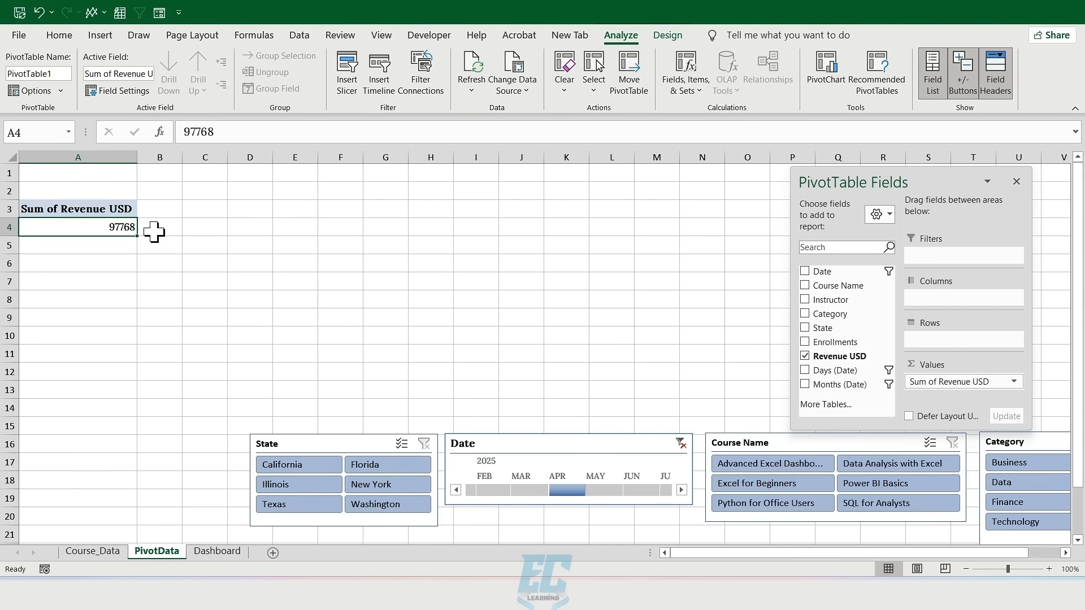
click(159, 226)
text(=)
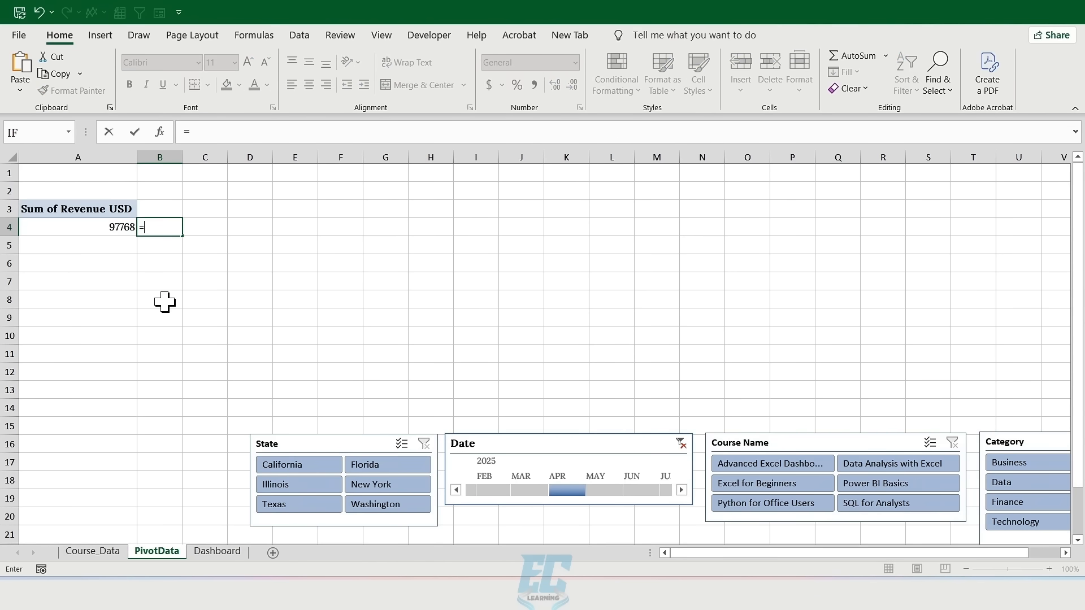
click(122, 227)
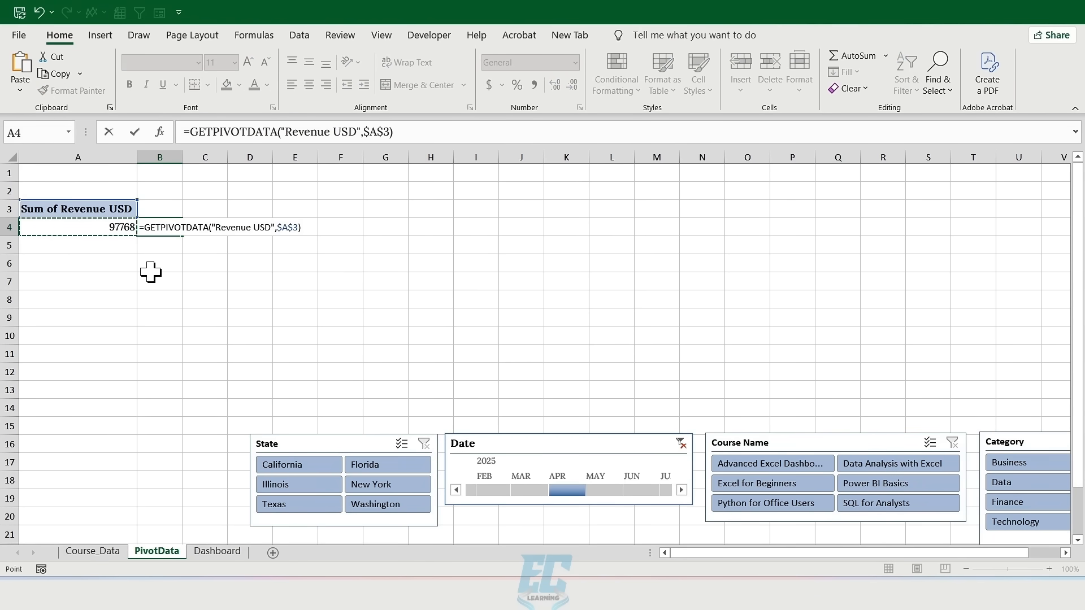
key(Return)
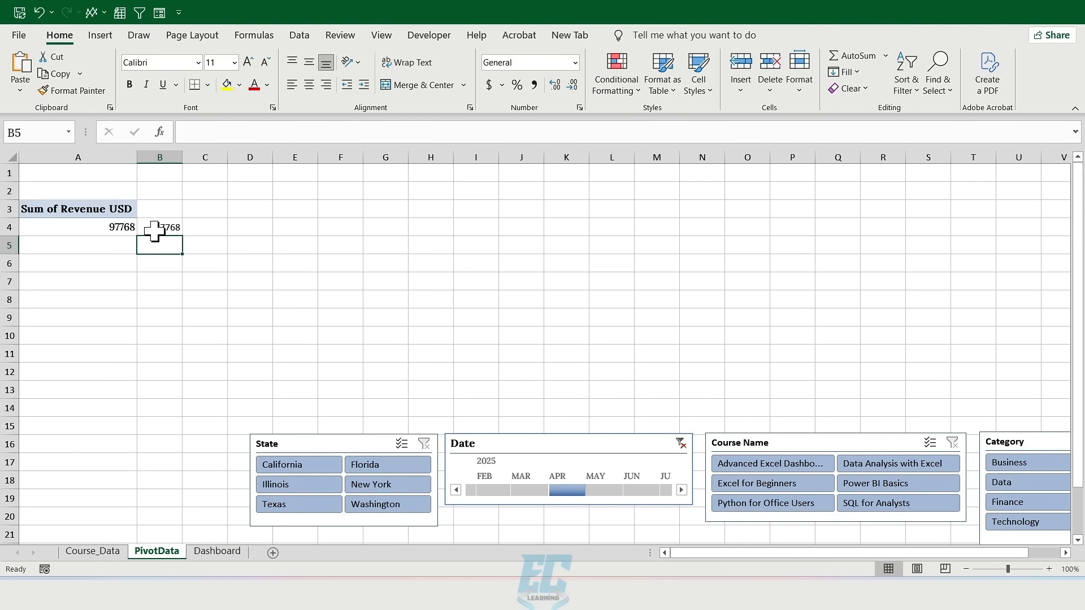
Format cell B4 as Currency with the $ symbol and 0 decimal places
right_click(154, 231)
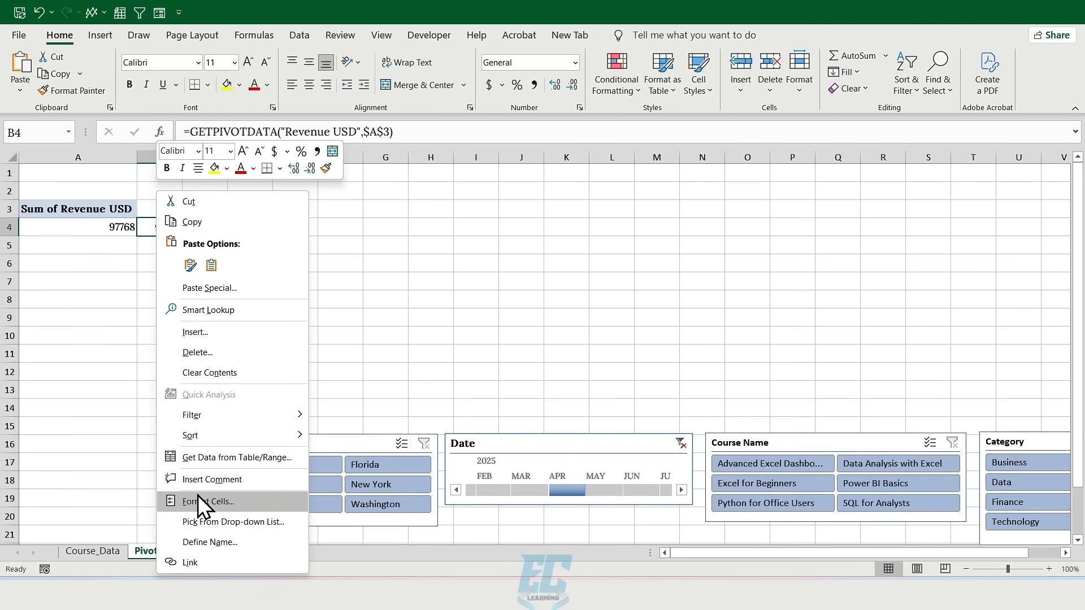
click(199, 501)
click(55, 303)
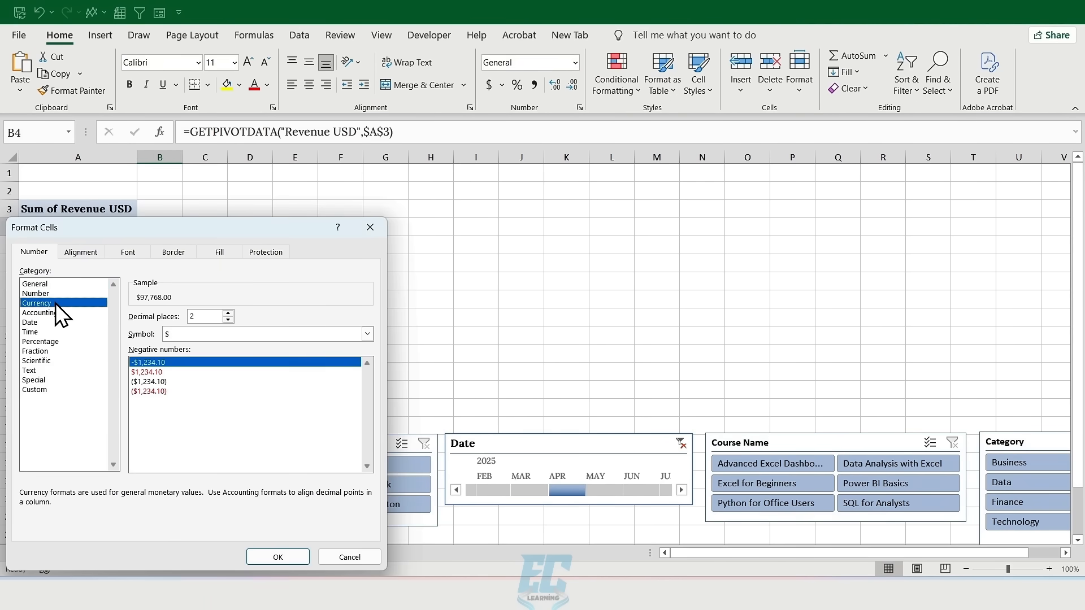
click(206, 334)
click(193, 359)
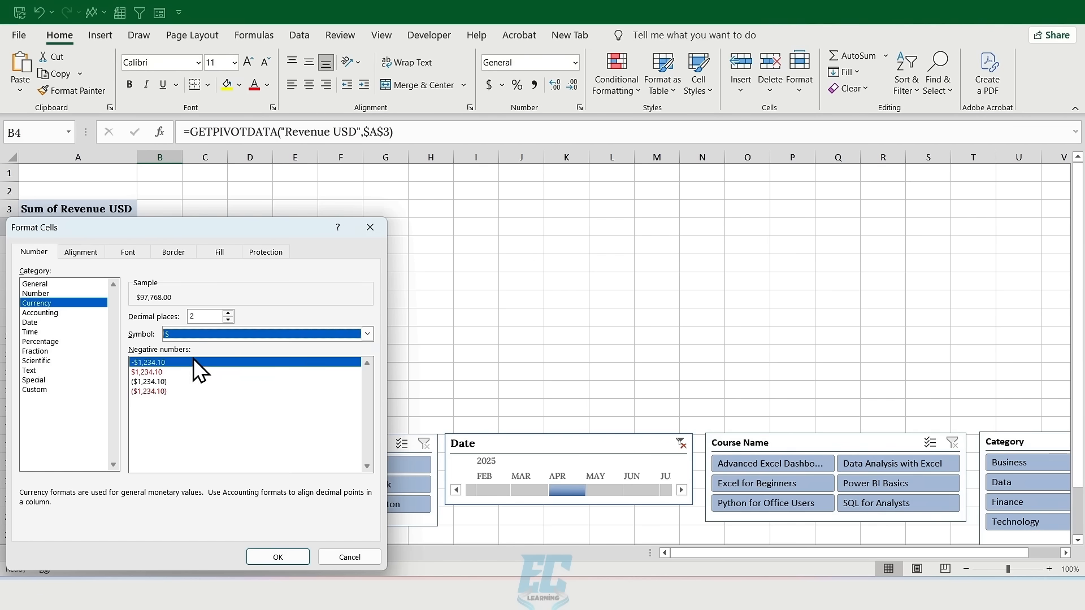
double_click(228, 320)
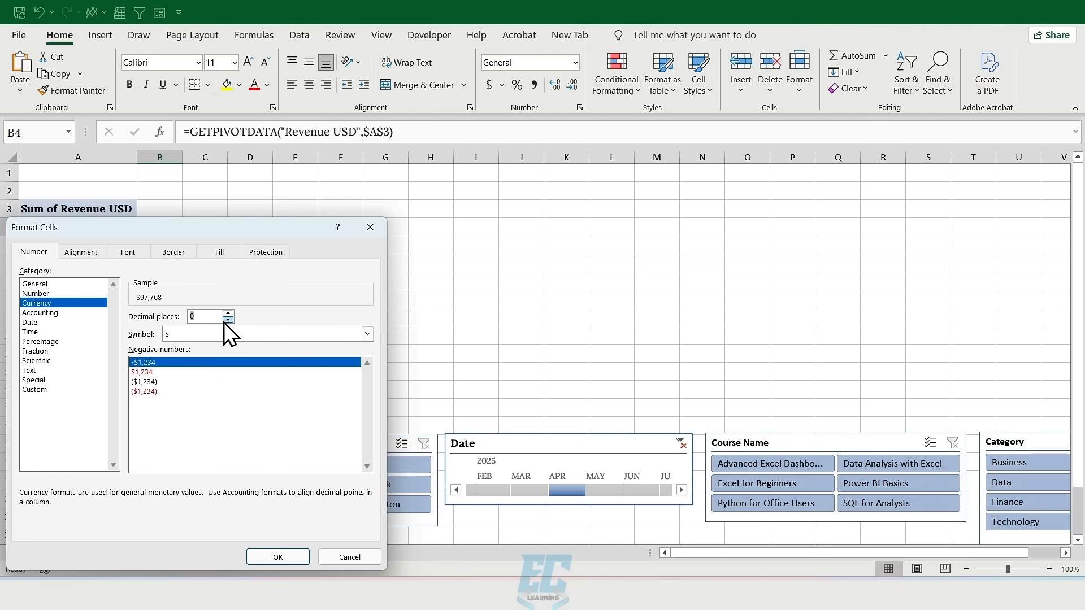
click(274, 556)
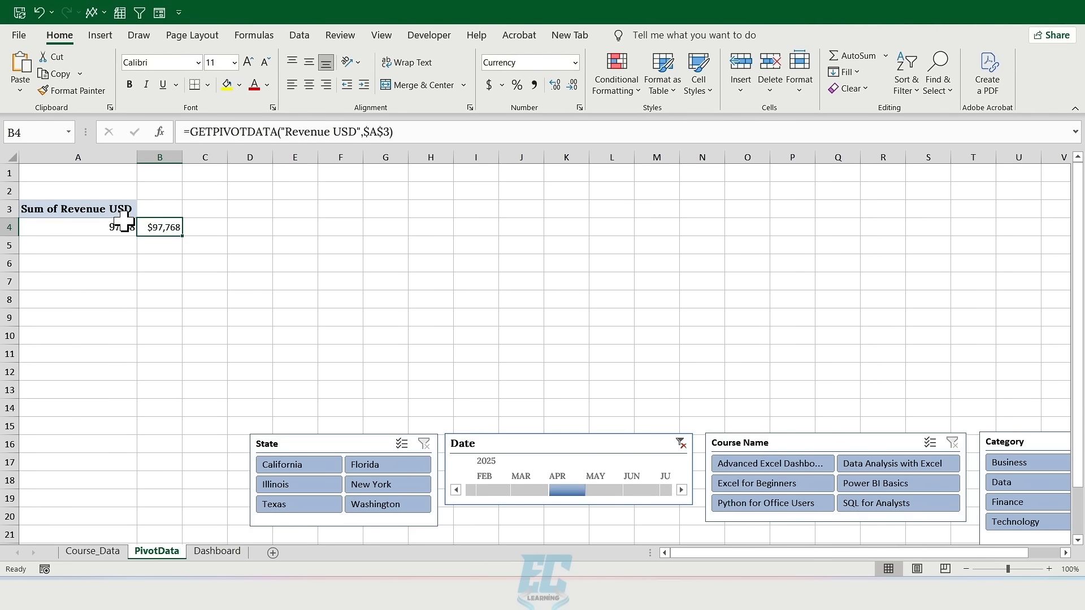
Copy the revenue PivotTable in A3:A4 to D3 and autofit column D
drag(122, 210, 119, 226)
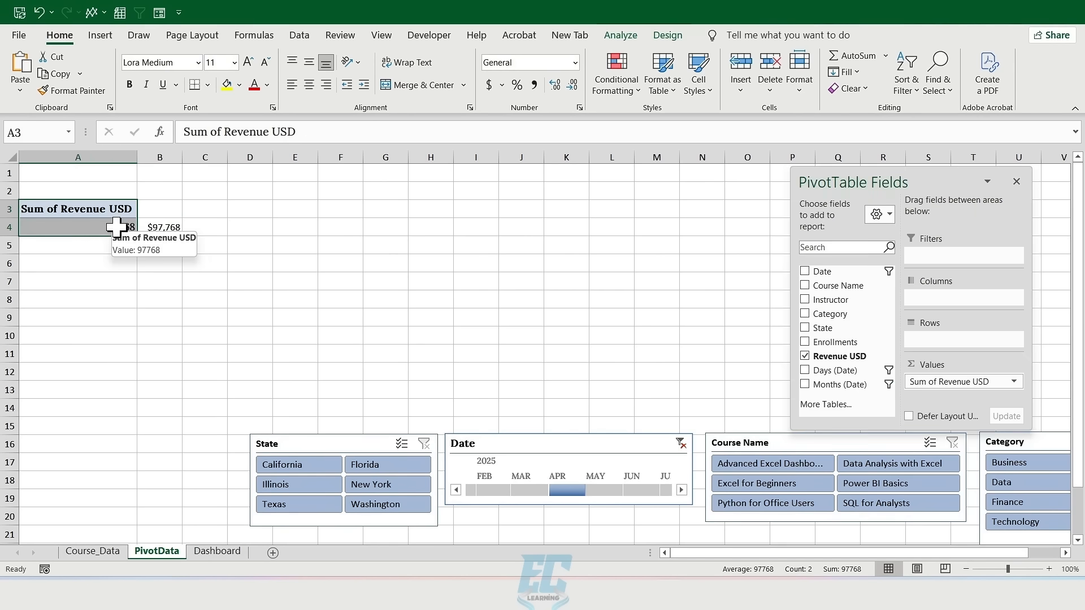
key(ctrl+c)
click(246, 210)
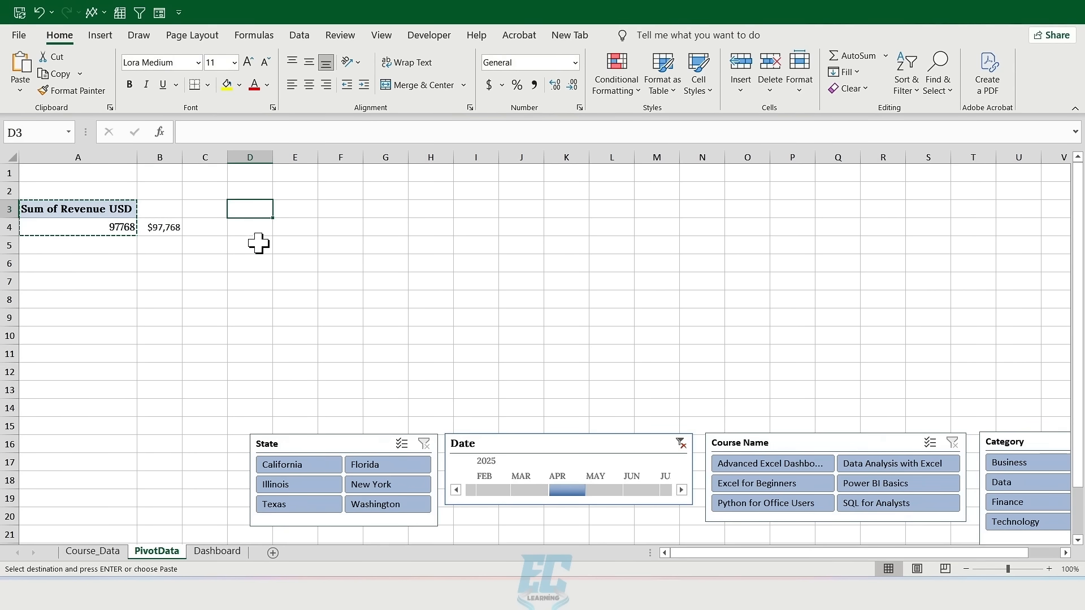
key(ctrl+v)
double_click(273, 157)
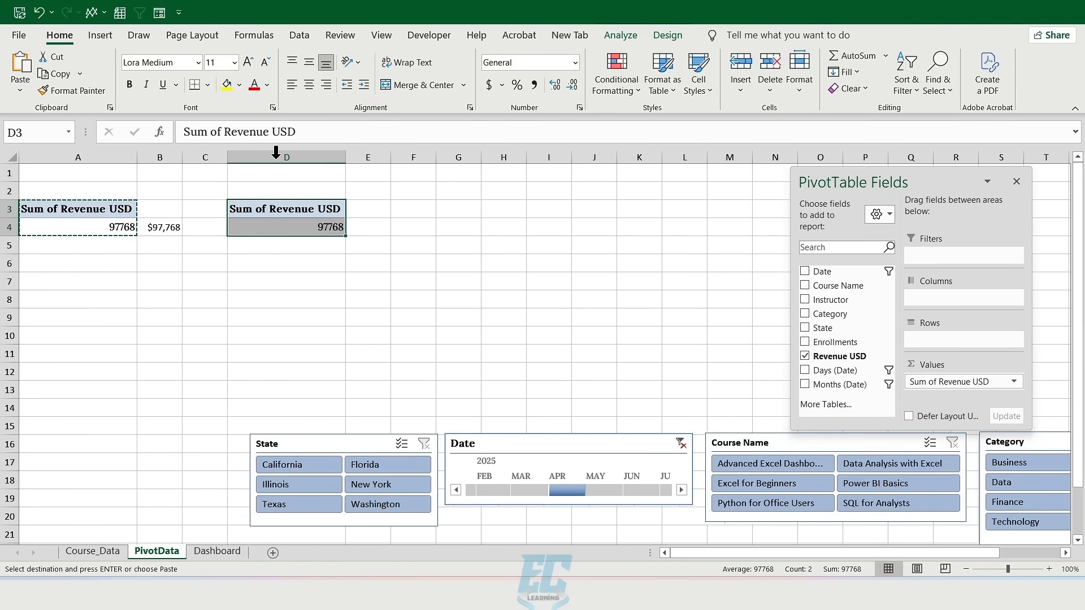
Replace Revenue USD with Enrollments as the value field of the copied PivotTable in column D
click(294, 225)
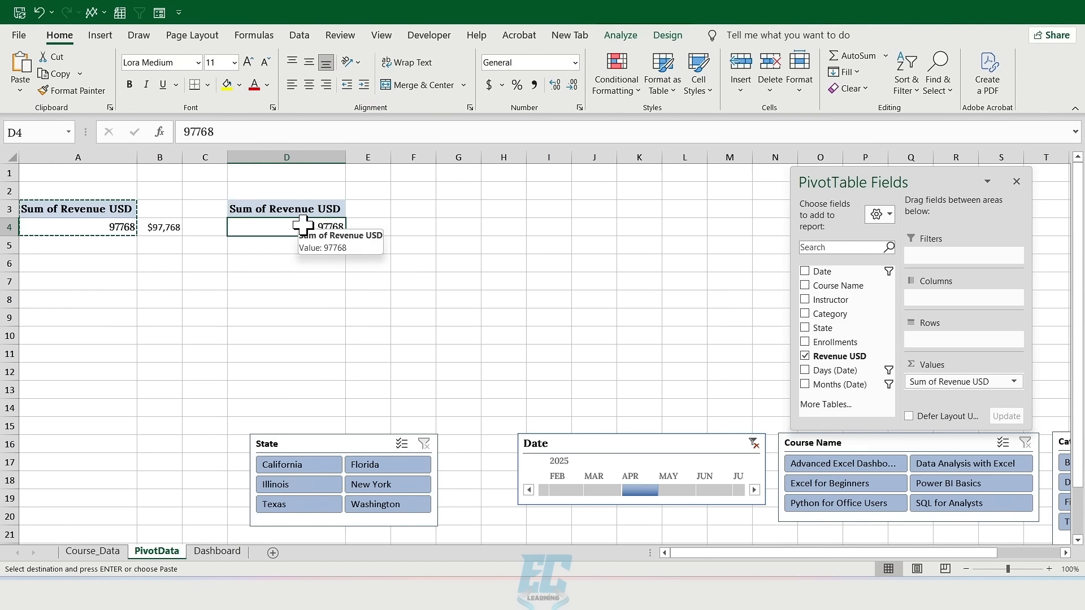
click(804, 356)
drag(819, 342, 934, 382)
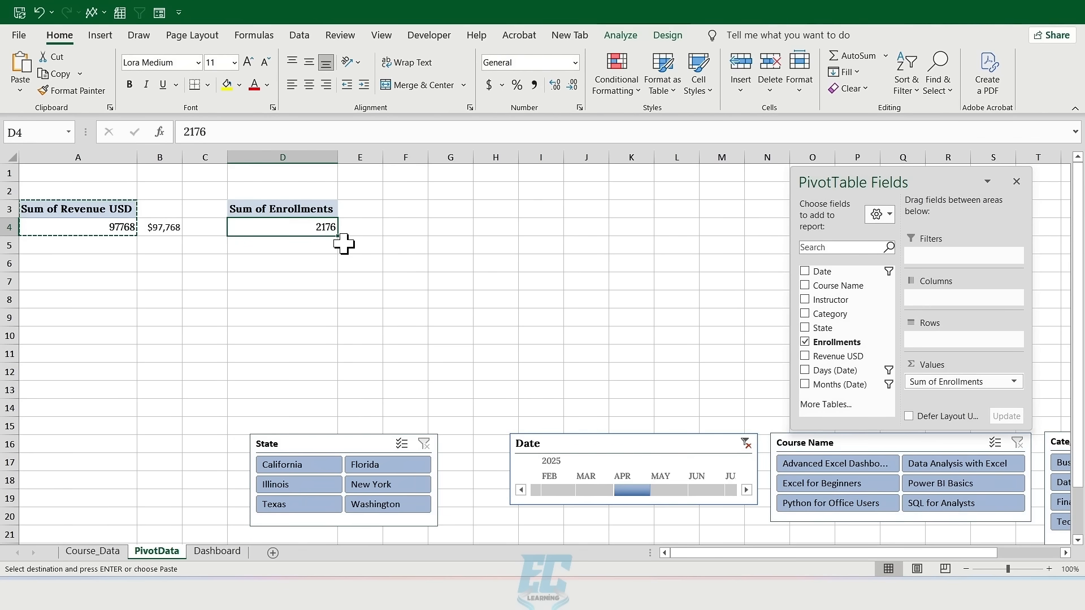
Enter a formula in E4 that pulls the enrollments total from PivotTable cell D4
click(355, 232)
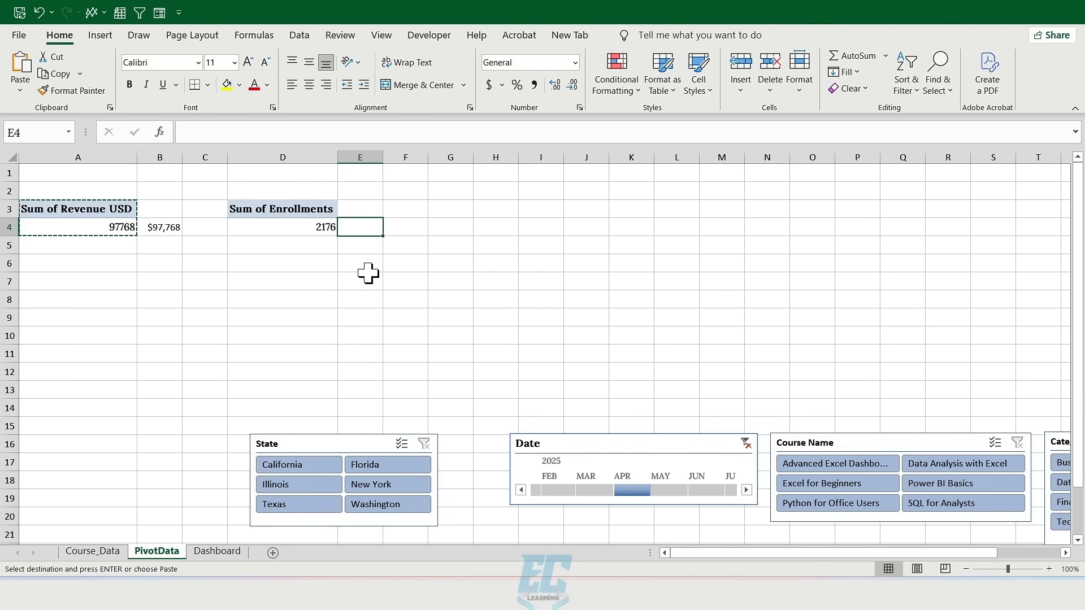
key(Escape)
text(=)
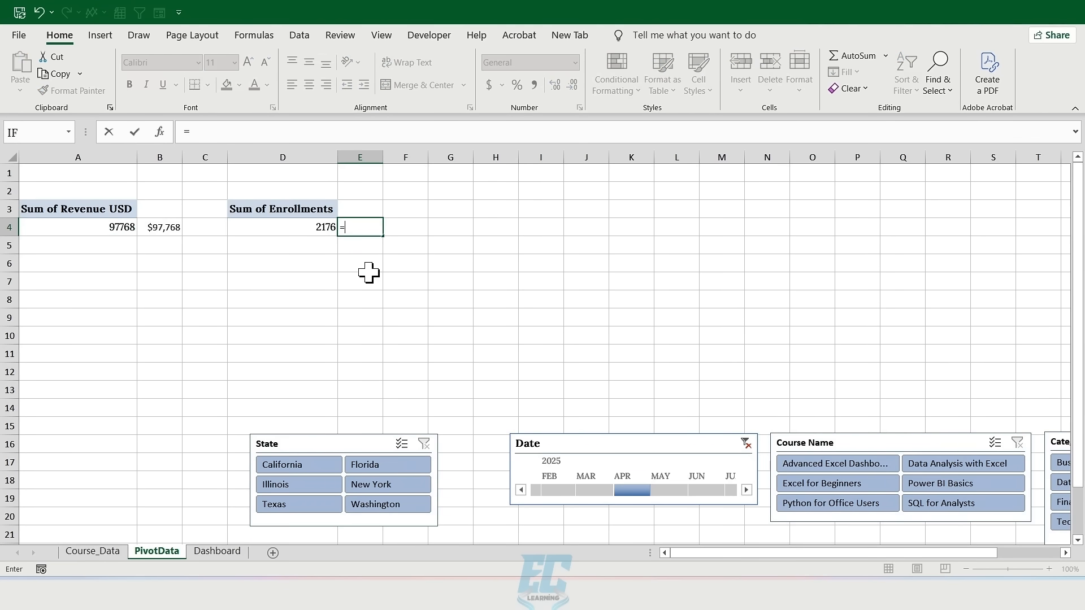
click(311, 231)
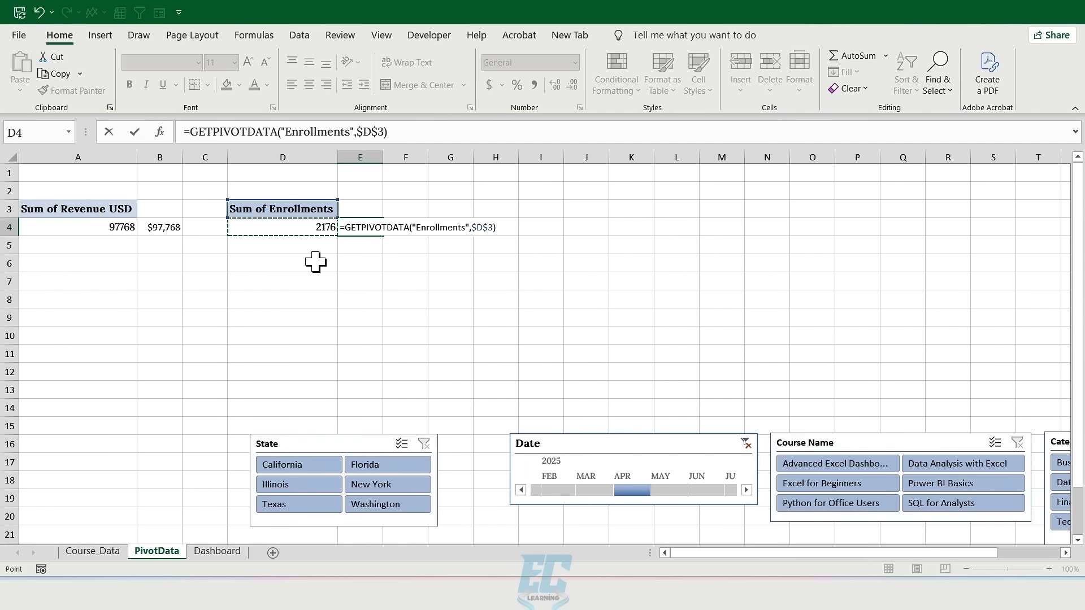
key(Return)
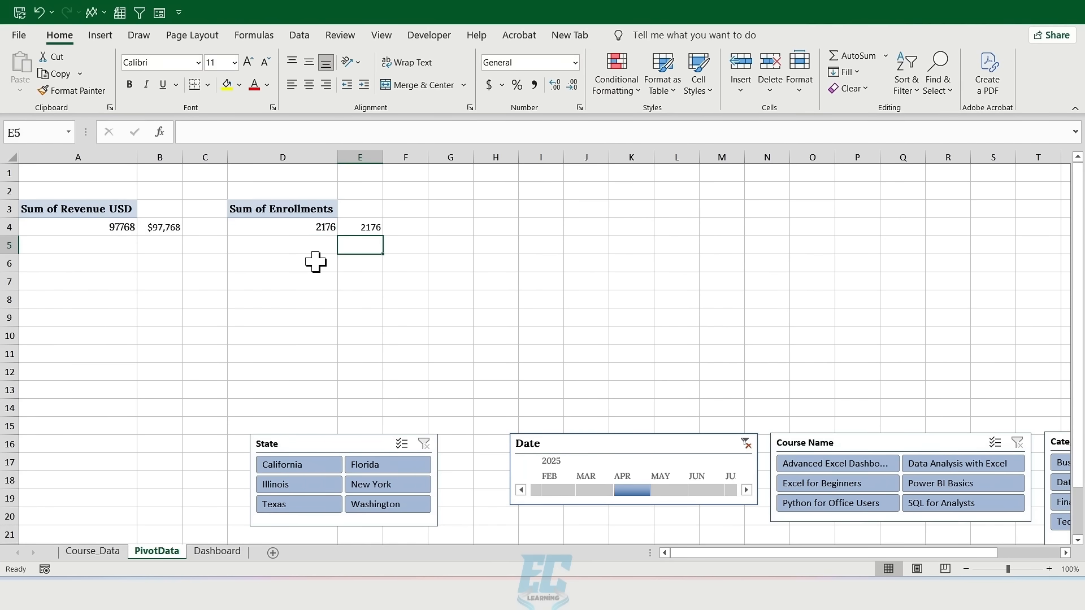
click(357, 227)
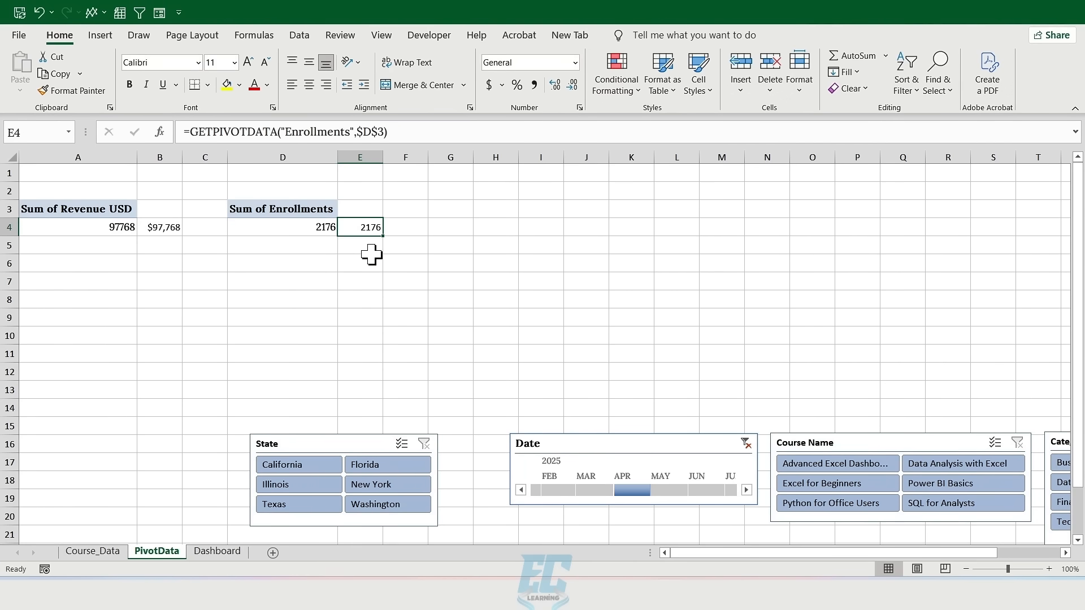
Copy the enrollments PivotTable in D3:D4 to G3 and autofit column G
drag(316, 209, 310, 228)
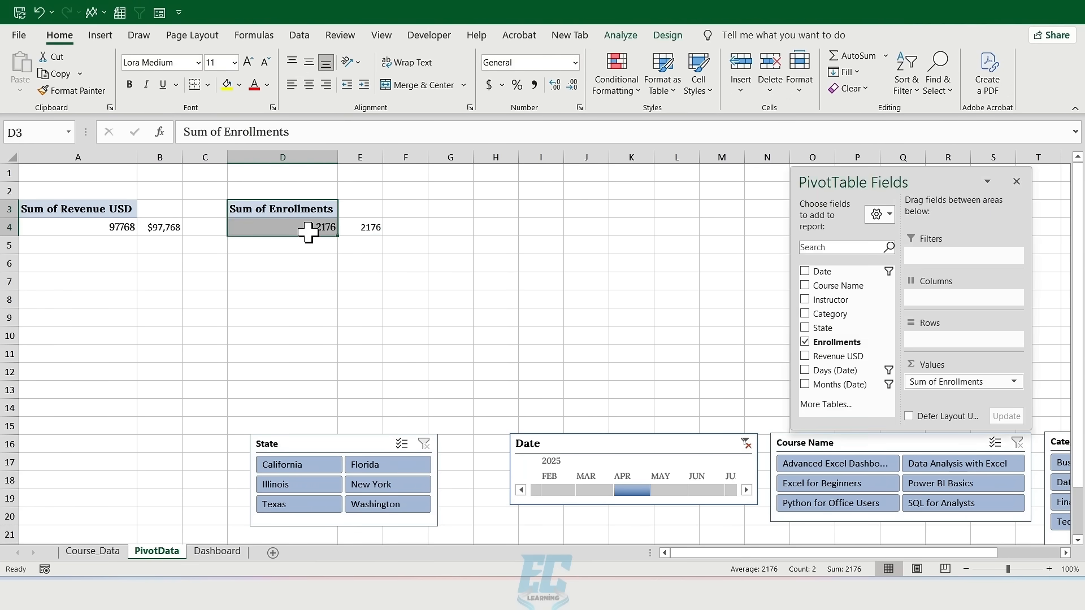
key(ctrl+c)
click(445, 214)
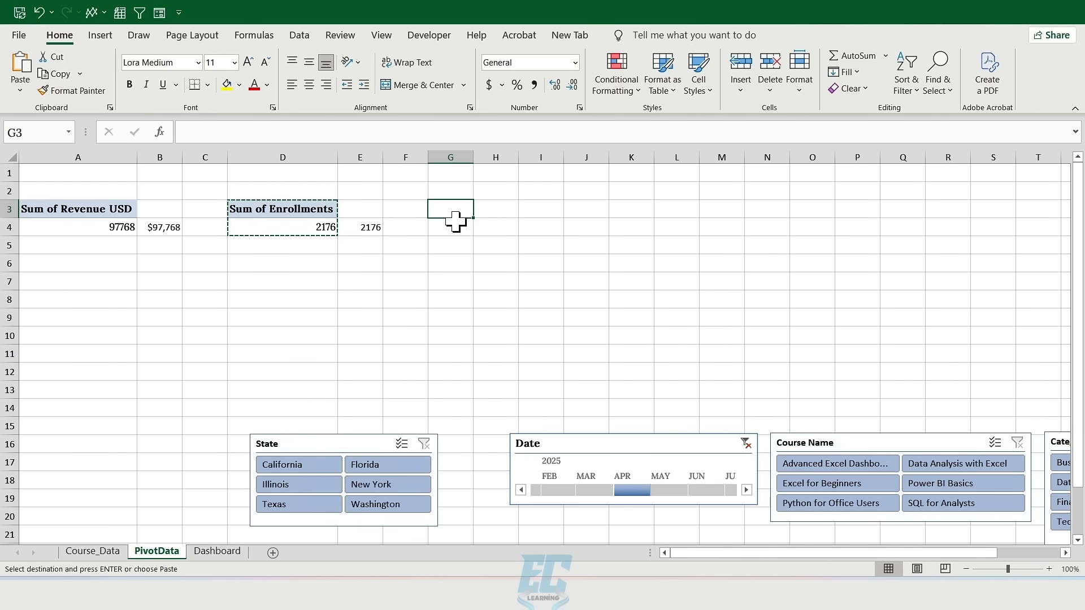
key(ctrl+v)
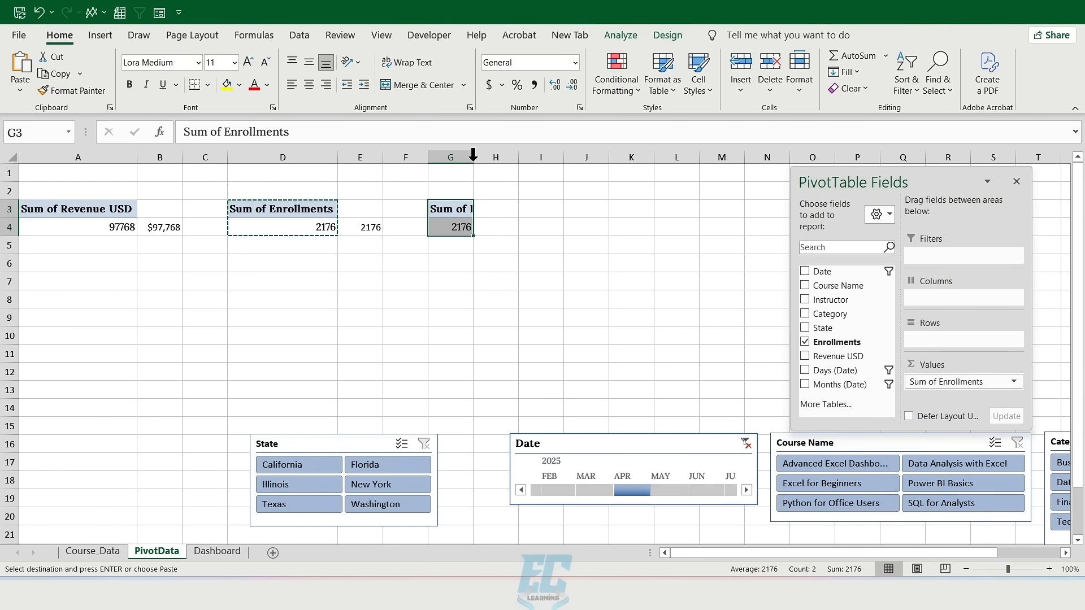
Replace Enrollments with Course Name as the value field of the PivotTable in column G, summarized by Count
click(805, 342)
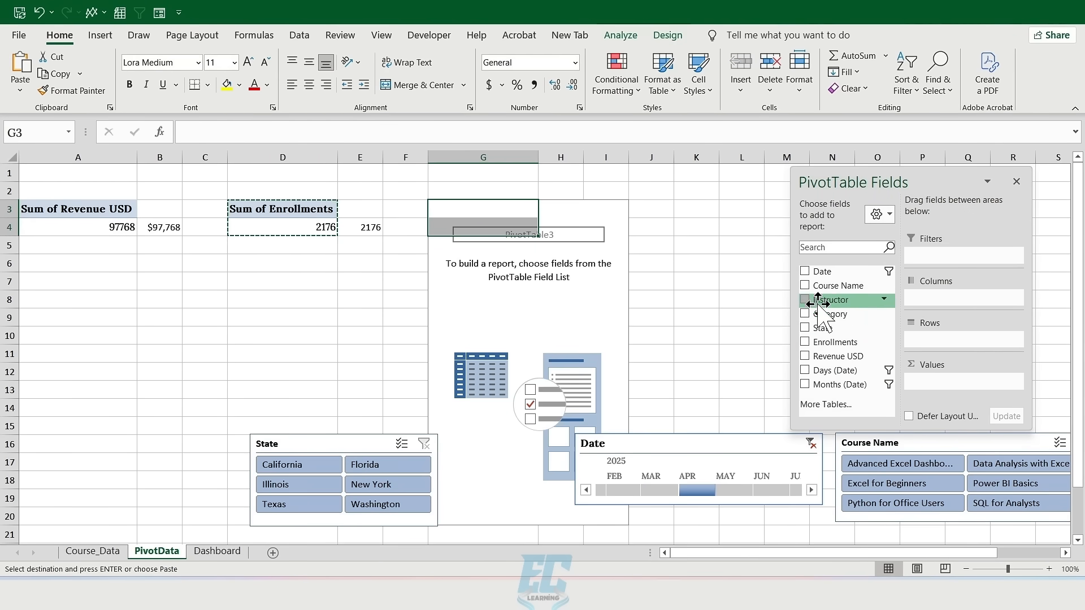
drag(812, 287, 913, 373)
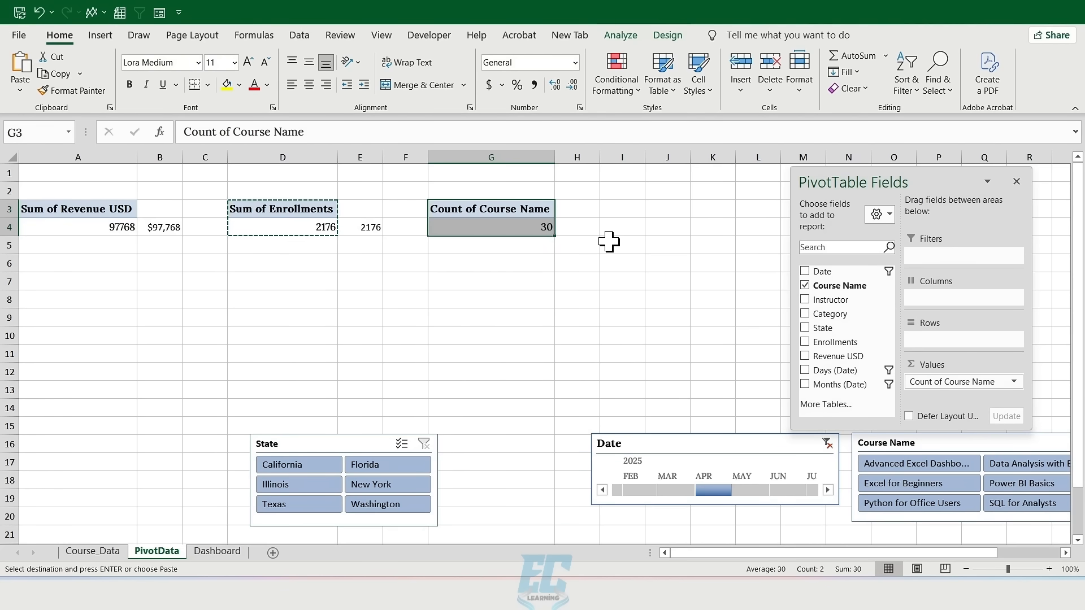
key(Escape)
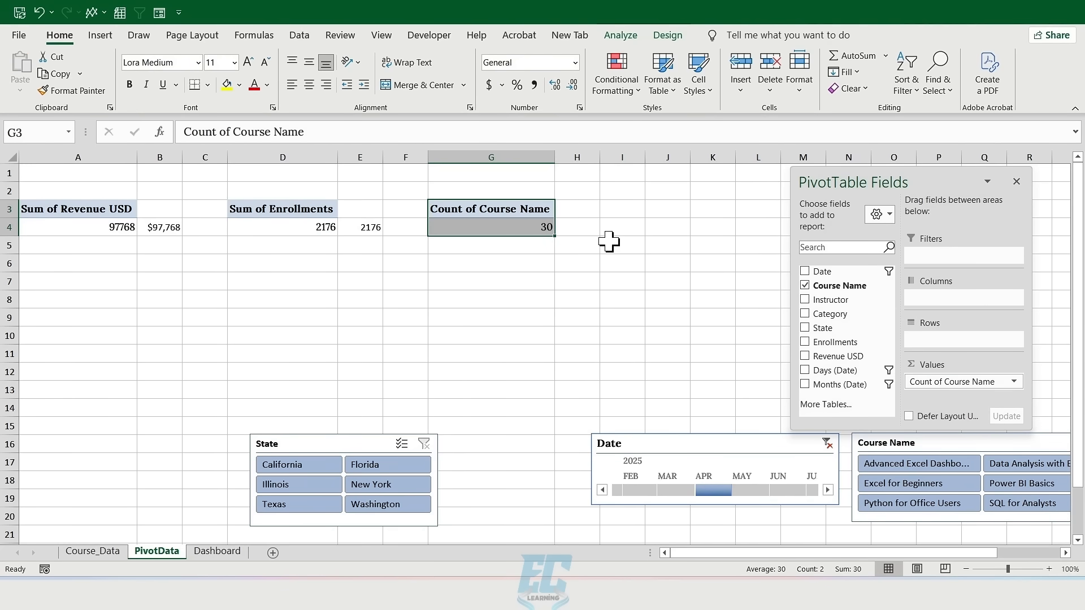
click(1010, 382)
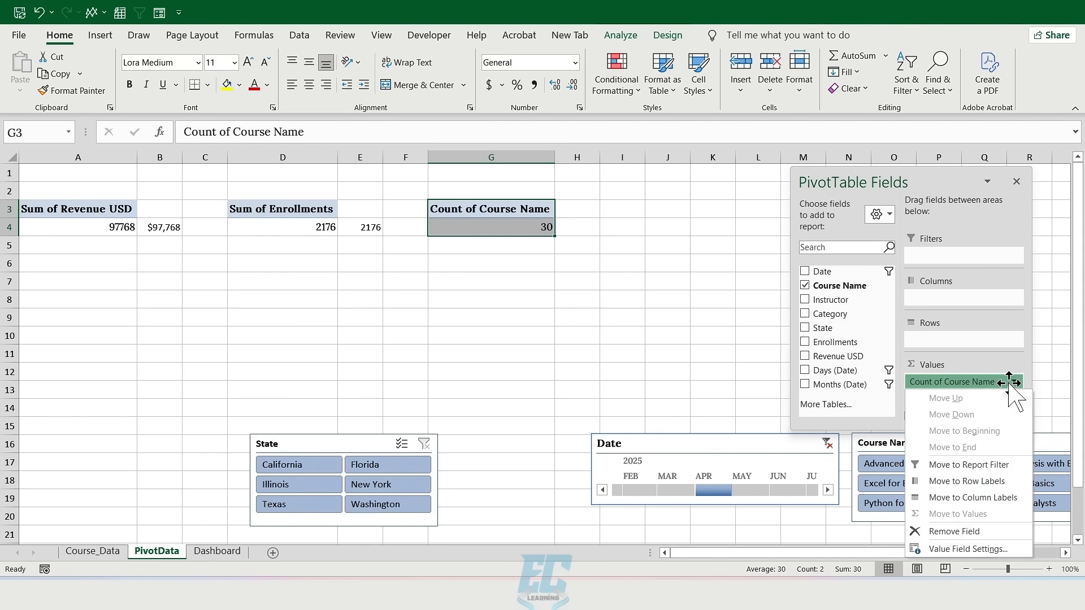
click(951, 548)
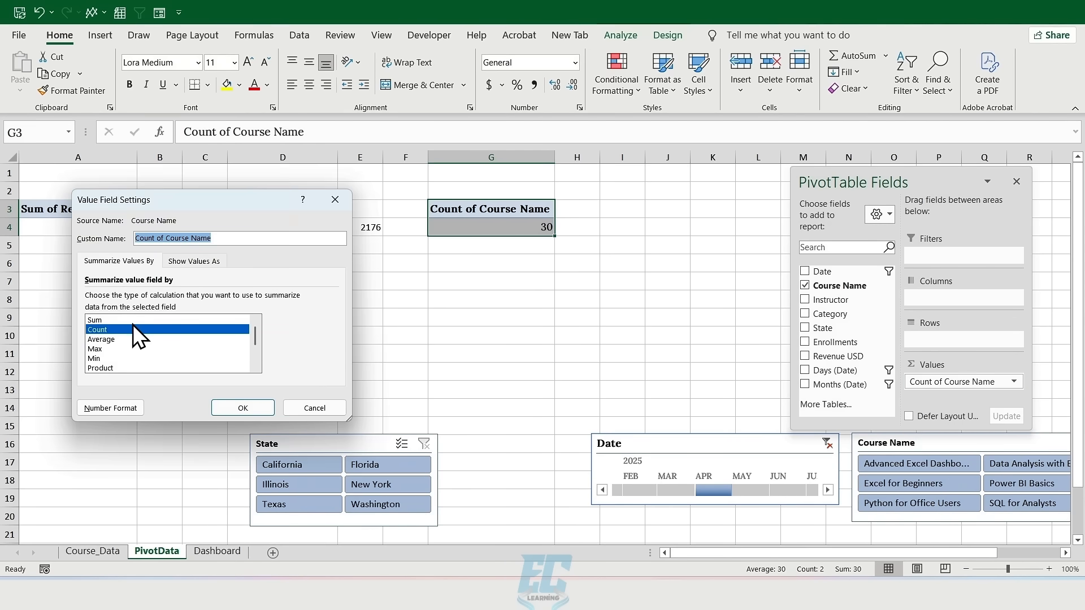
click(237, 409)
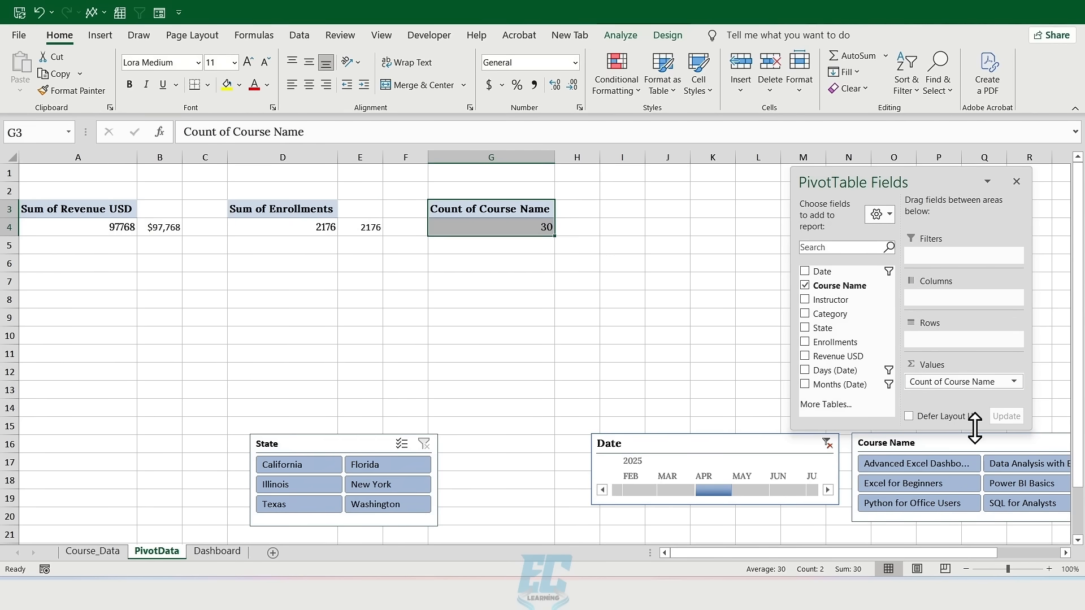
Enter a formula in H4 that pulls the course count from PivotTable cell G4
click(570, 232)
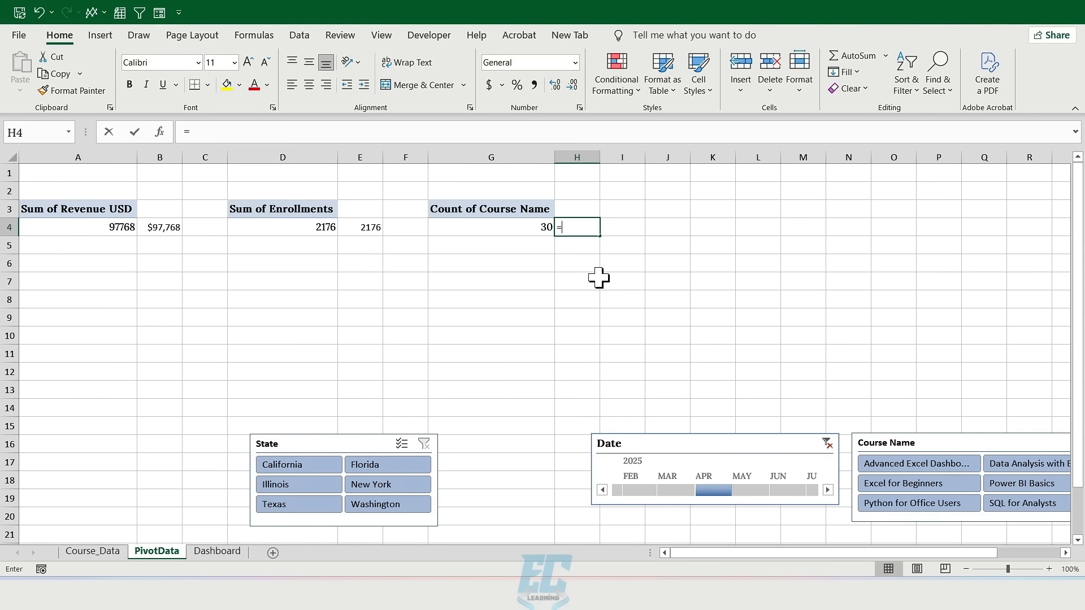
text(=)
click(497, 226)
key(Return)
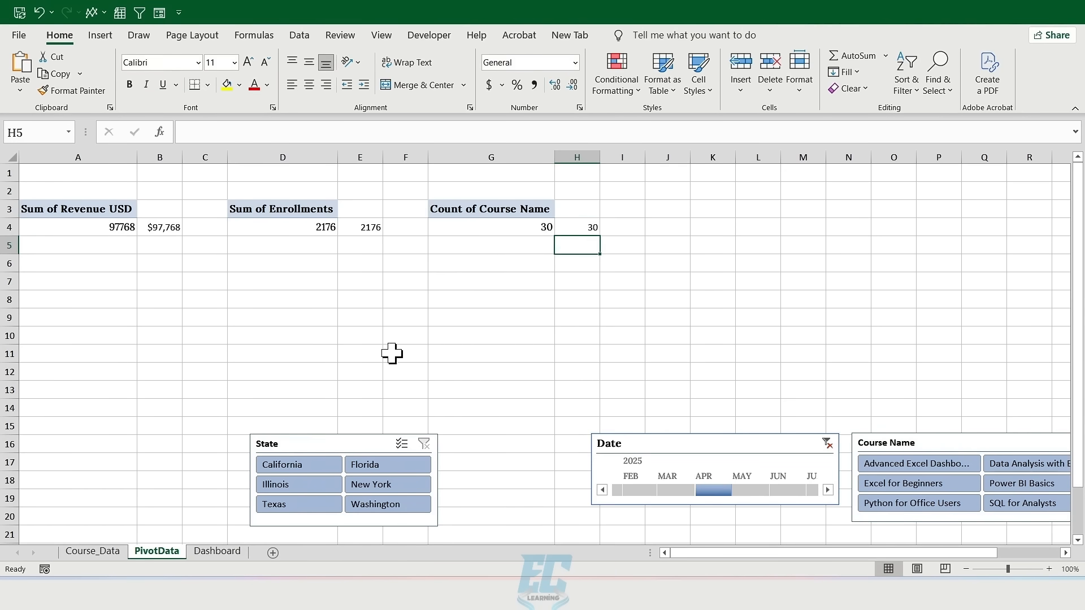
On the Dashboard sheet, draw a text box about 1.6" wide and 0.3" high above the Total Revenue label
click(217, 551)
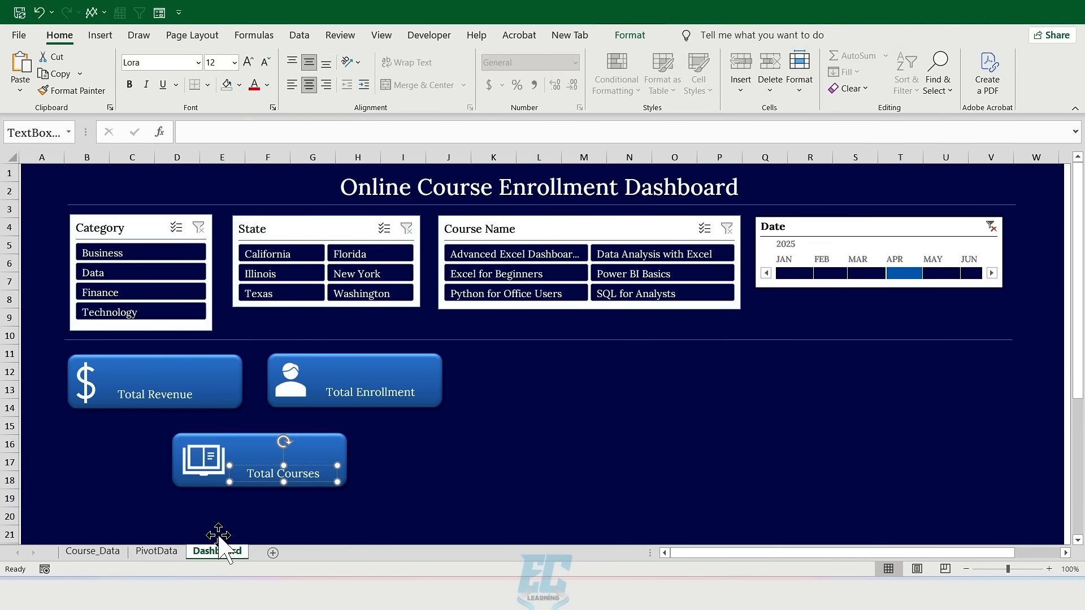
click(100, 35)
click(927, 63)
click(928, 133)
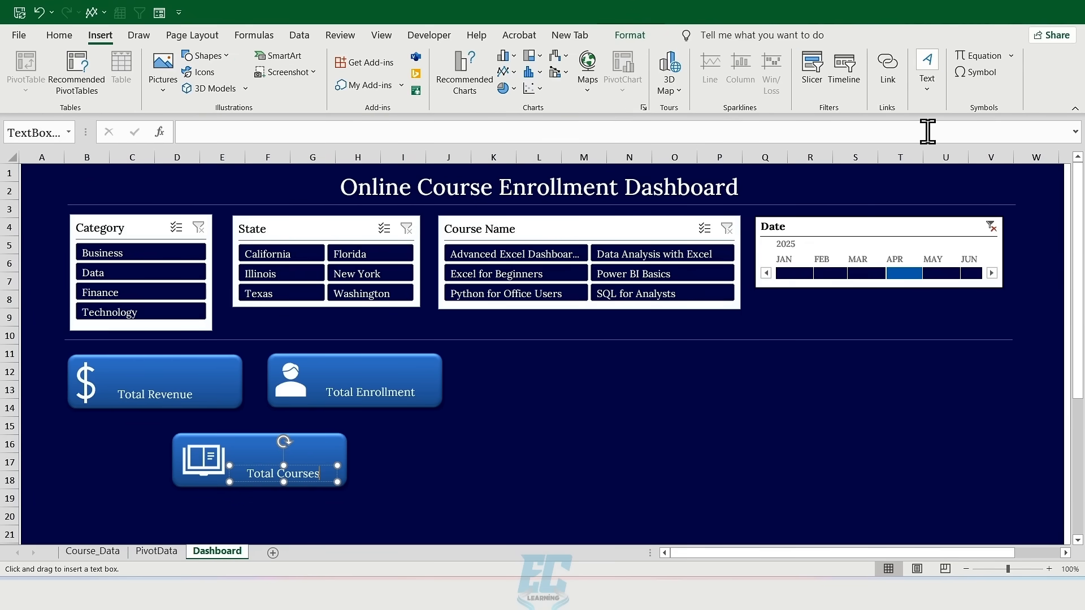
drag(112, 364, 220, 383)
Duplicate the revenue card's new text box twice and place one copy above the Total Enrollment label
key(ctrl+d)
key(ctrl+d)
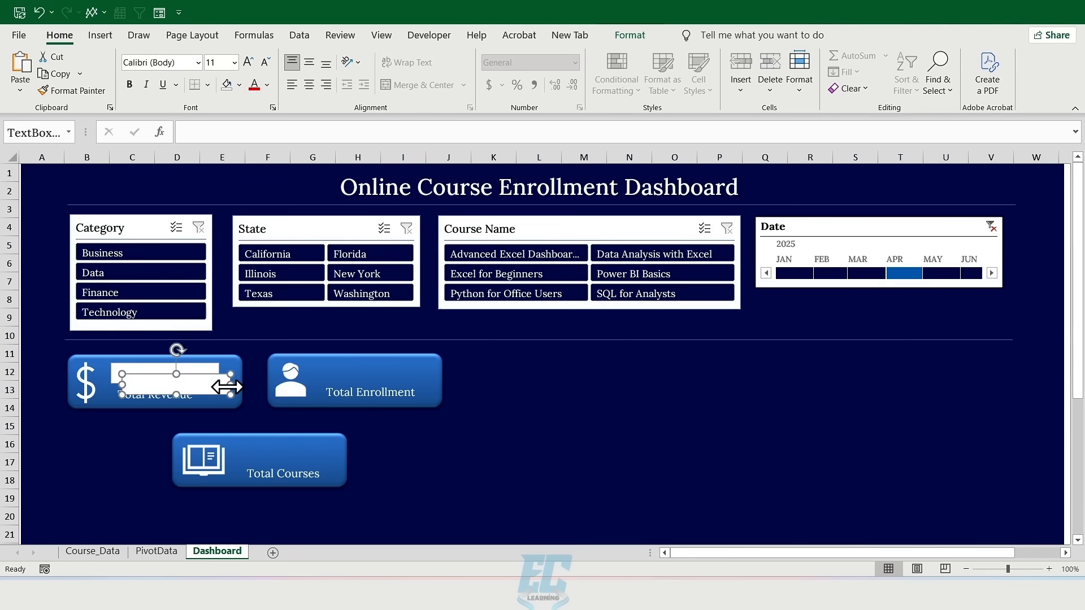
key(Right)
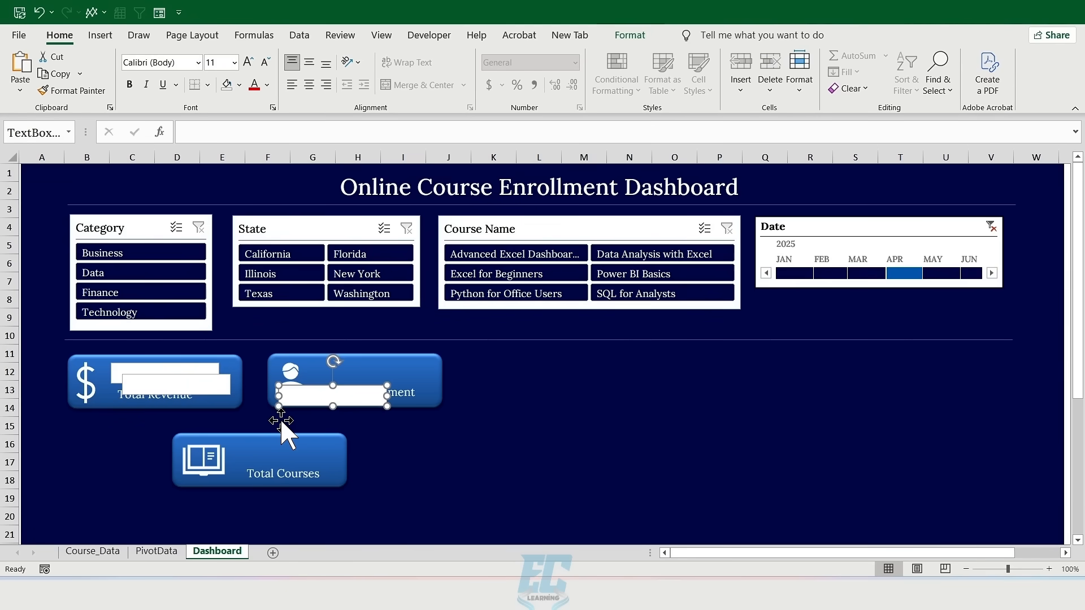
key(Up)
drag(281, 421, 275, 424)
Place the remaining text box copy above the Total Courses label and nudge the Total Enrollment card's box slightly down
drag(229, 389, 296, 421)
key(Down)
key(Down)
key(Down)
key(Down)
key(Down)
key(Down)
key(Down)
key(Down)
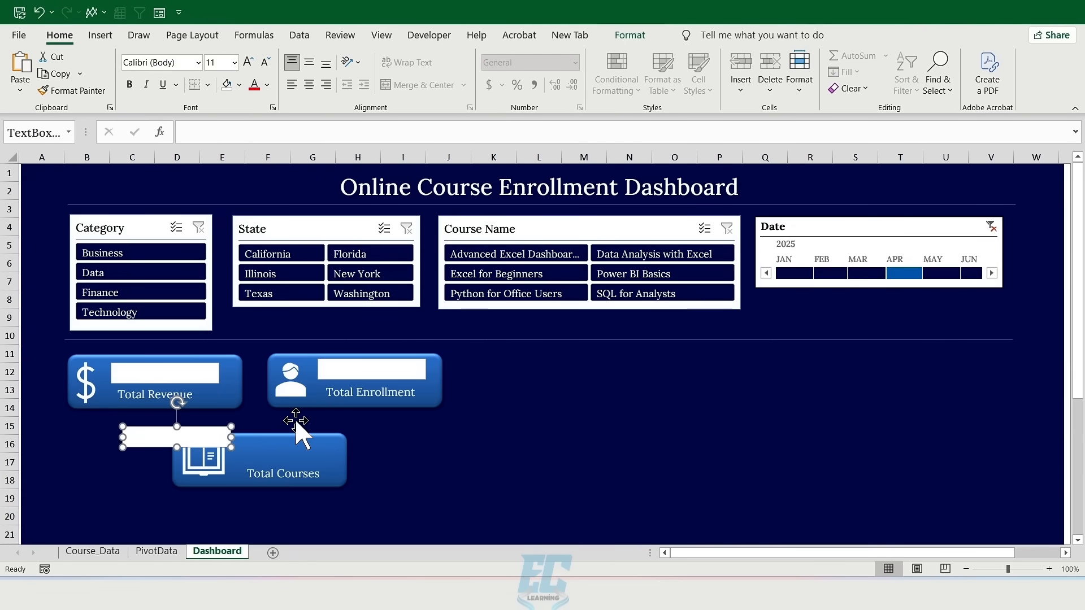
key(Right)
key(Right)
key(Right)
key(Right)
key(Right)
key(Right)
key(Right)
key(Right)
key(Right)
key(Right)
key(Right)
key(Right)
key(Right)
key(Right)
key(Right)
key(Right)
key(Down)
key(Down)
key(Down)
key(Down)
click(425, 377)
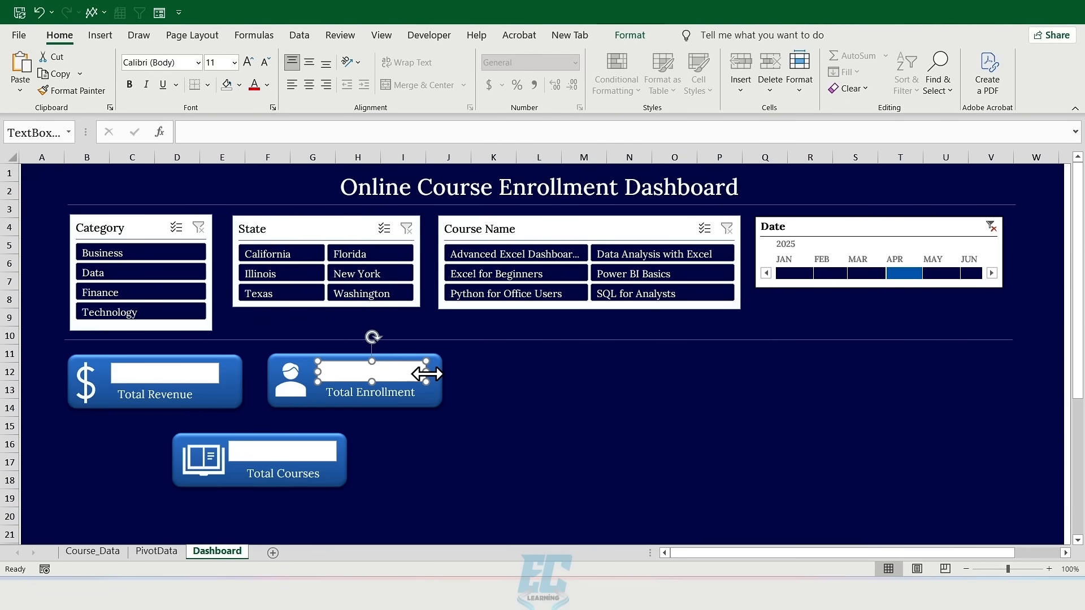
Link the Total Revenue card's empty text box to cell B4 of the PivotData sheet
click(152, 368)
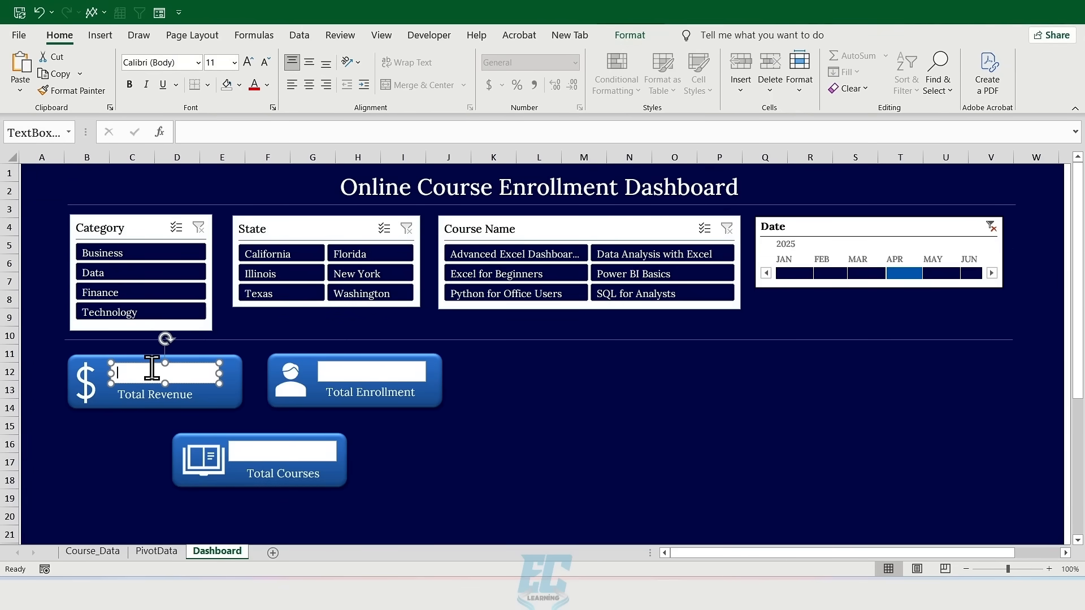
click(209, 134)
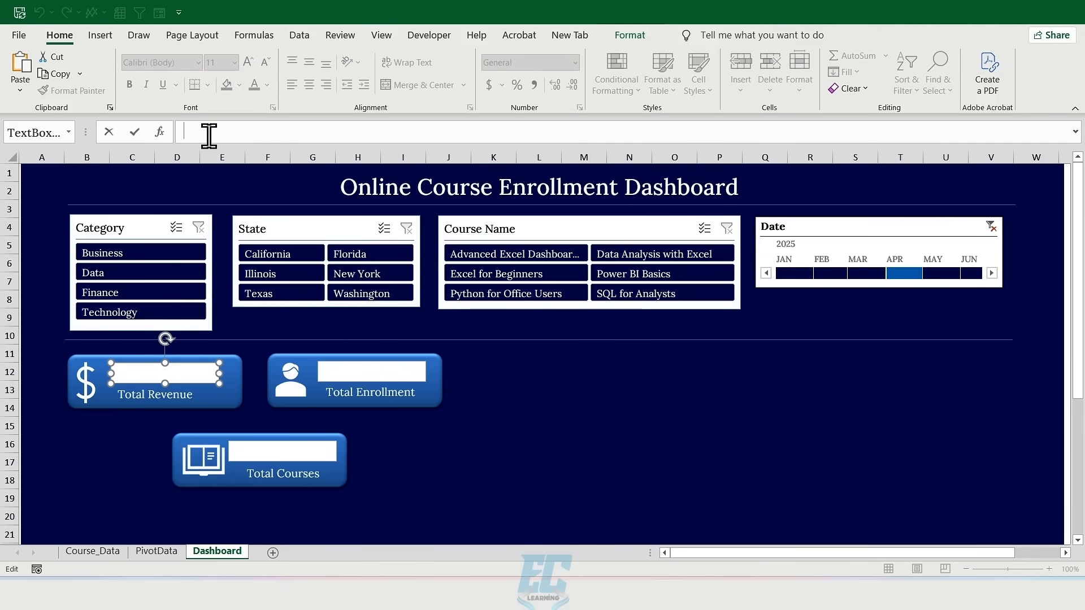
text(=)
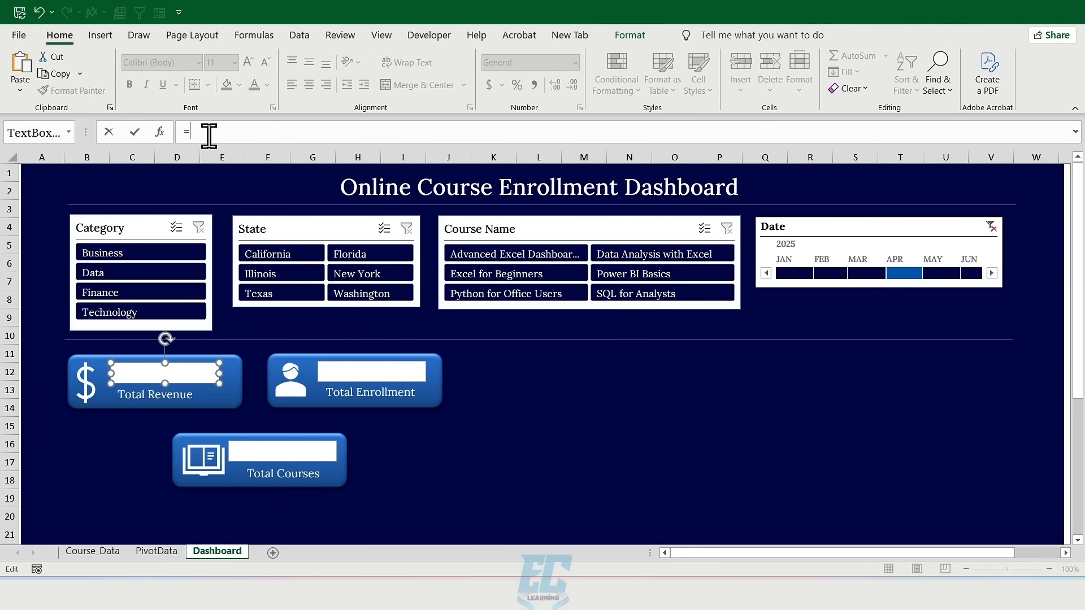
click(157, 552)
click(163, 228)
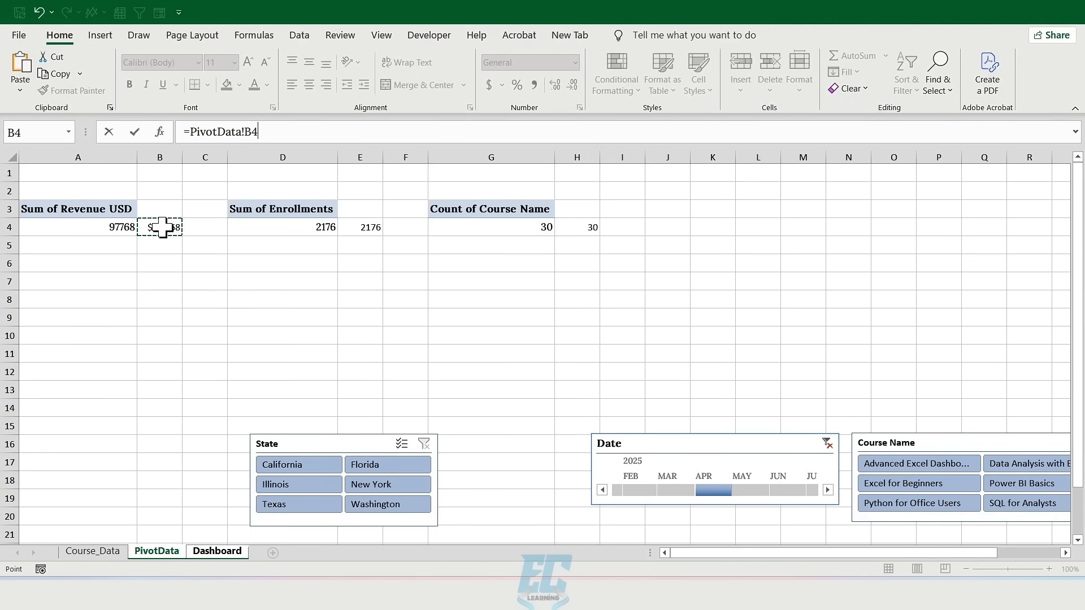
key(Return)
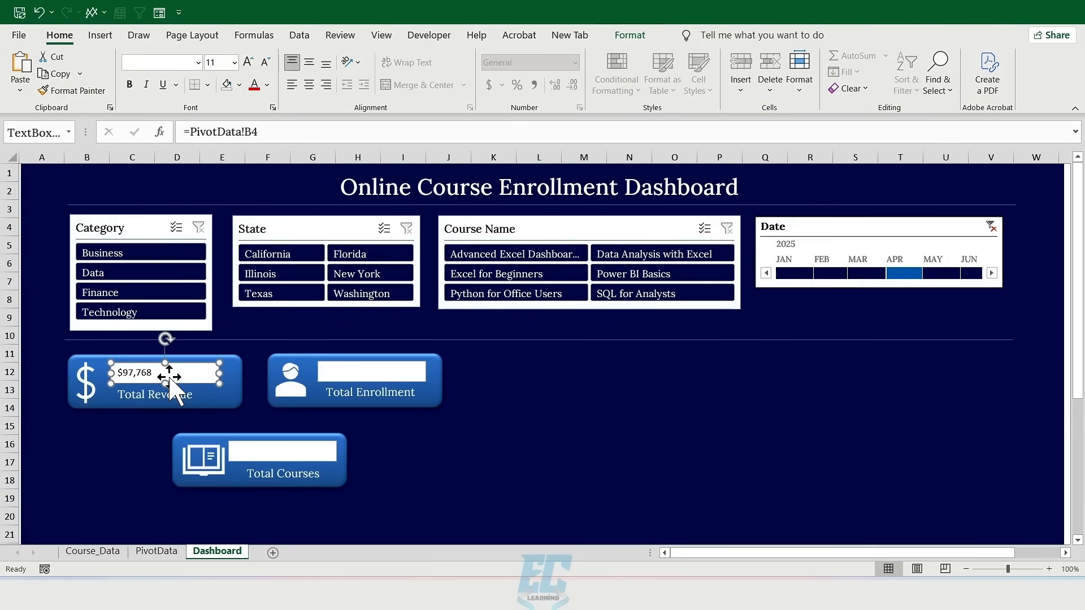
Link the Total Enrollment card's empty text box to cell E4 of the PivotData sheet
click(350, 371)
click(260, 131)
text(=)
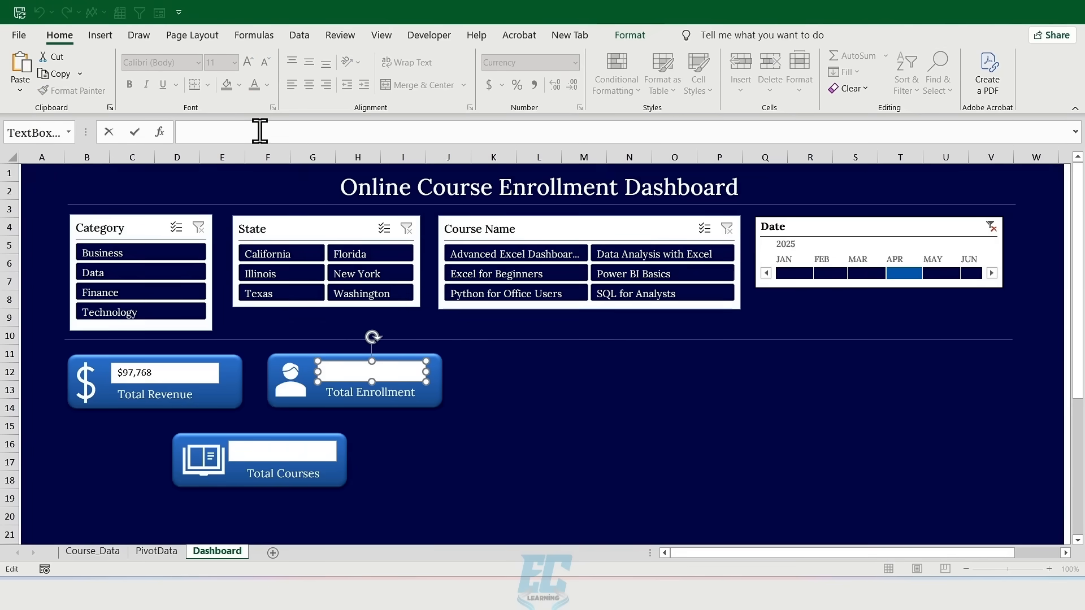
click(153, 553)
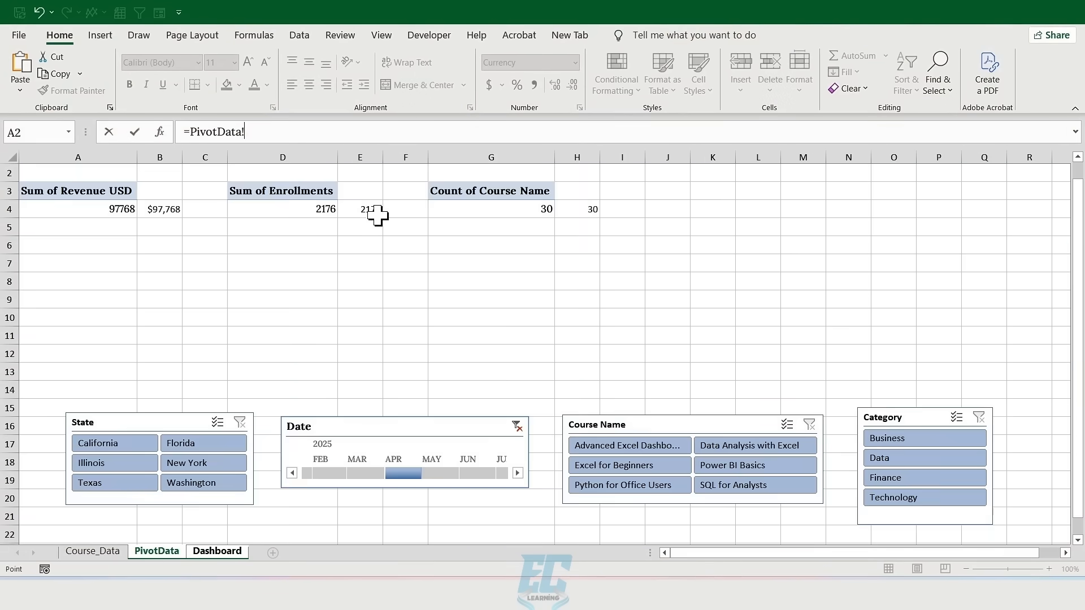
click(375, 214)
key(Return)
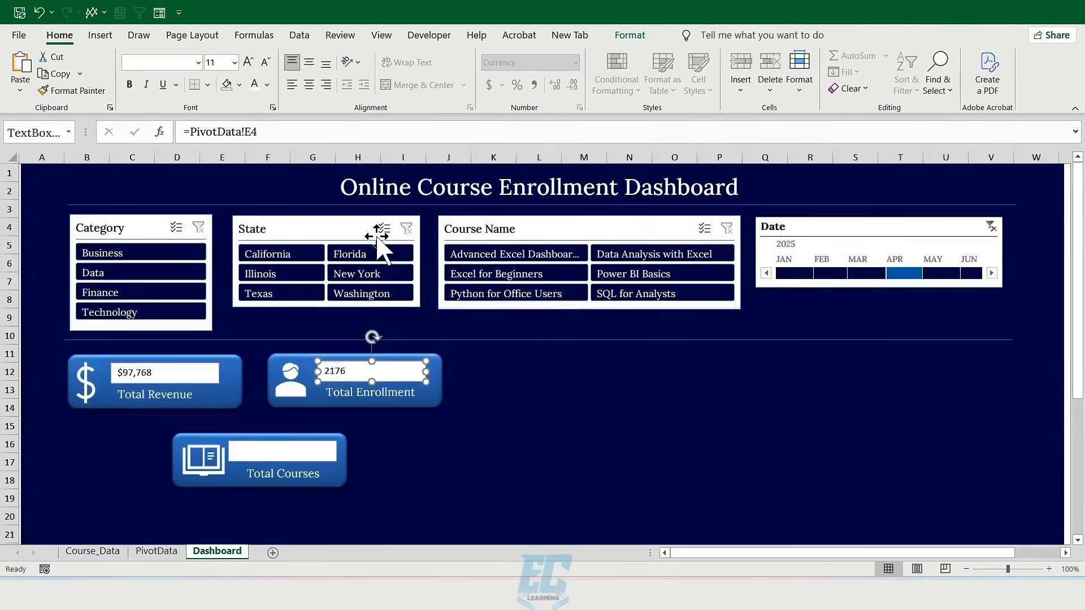
Link the Total Courses card's empty text box to cell H4 of the PivotData sheet
click(295, 451)
click(255, 131)
text(=)
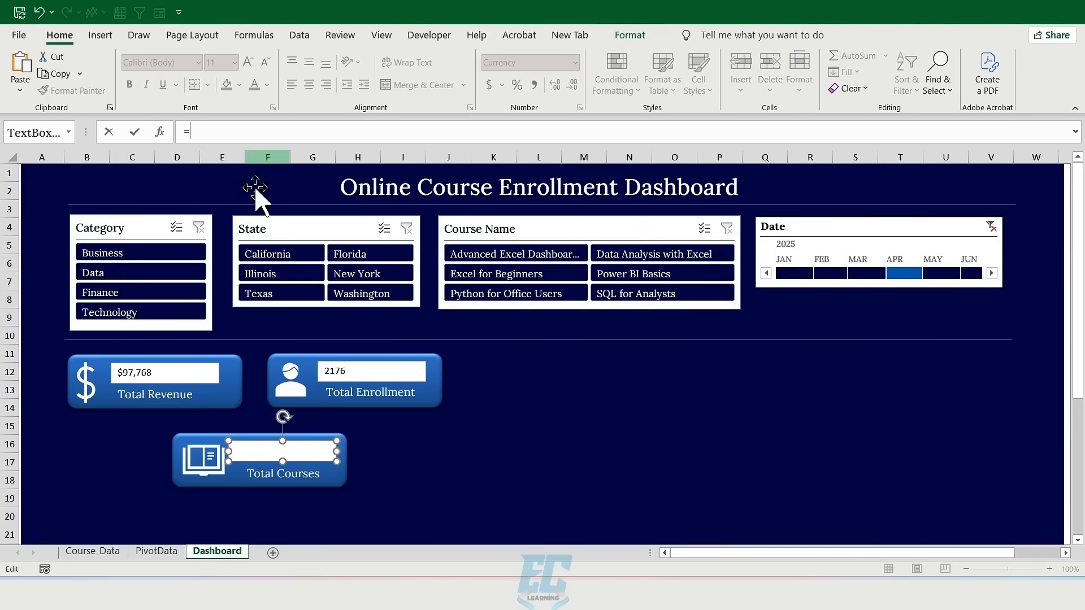
click(156, 552)
click(574, 214)
key(Return)
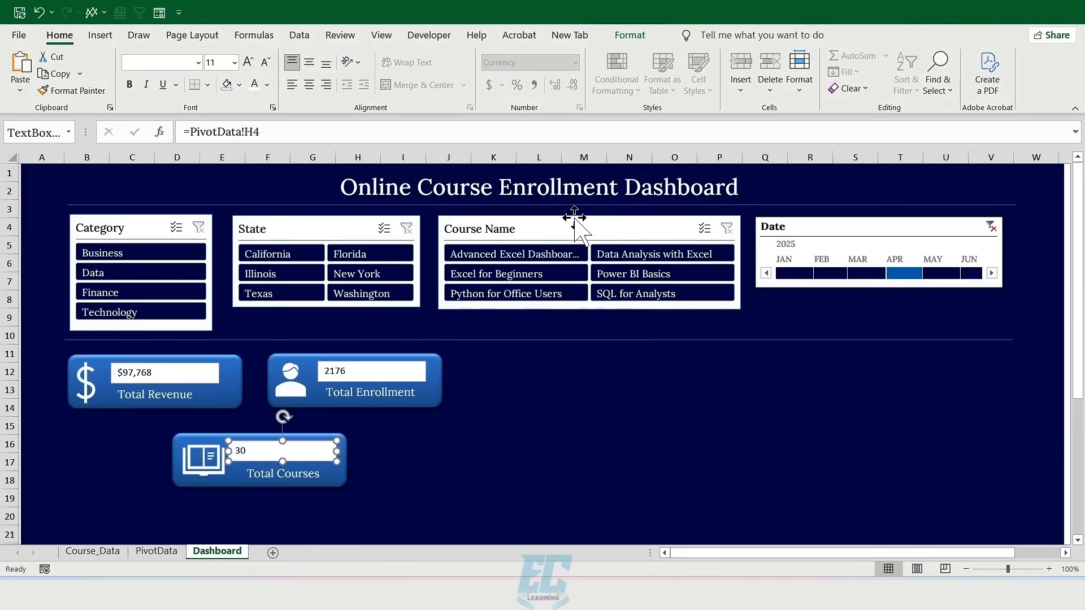
Remove the fill and outline from the three value text boxes on the KPI cards
shift+click(417, 370)
shift+click(189, 370)
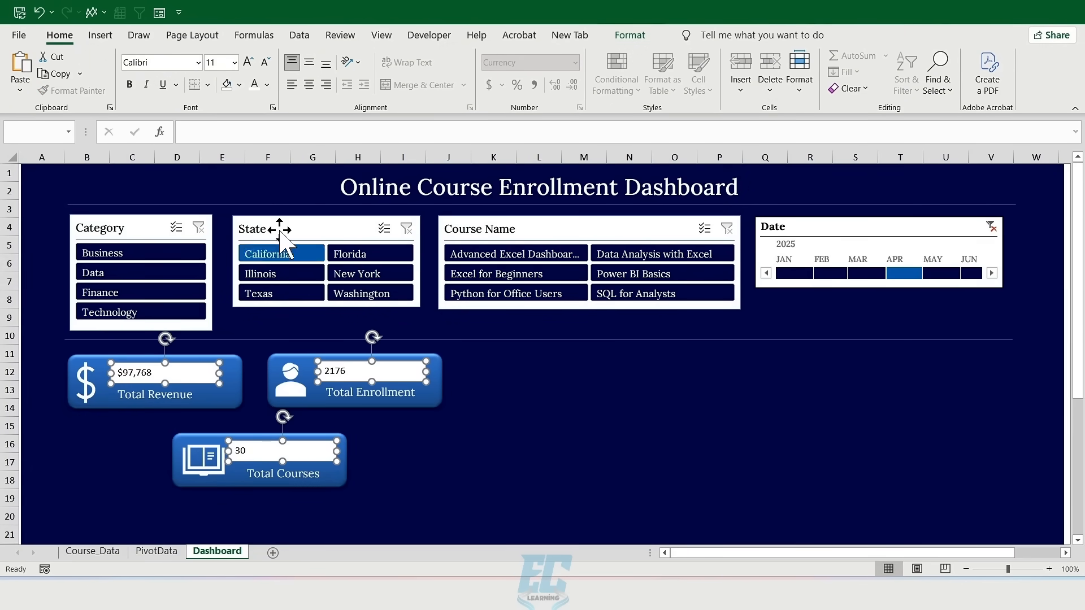
click(630, 35)
click(508, 56)
click(510, 273)
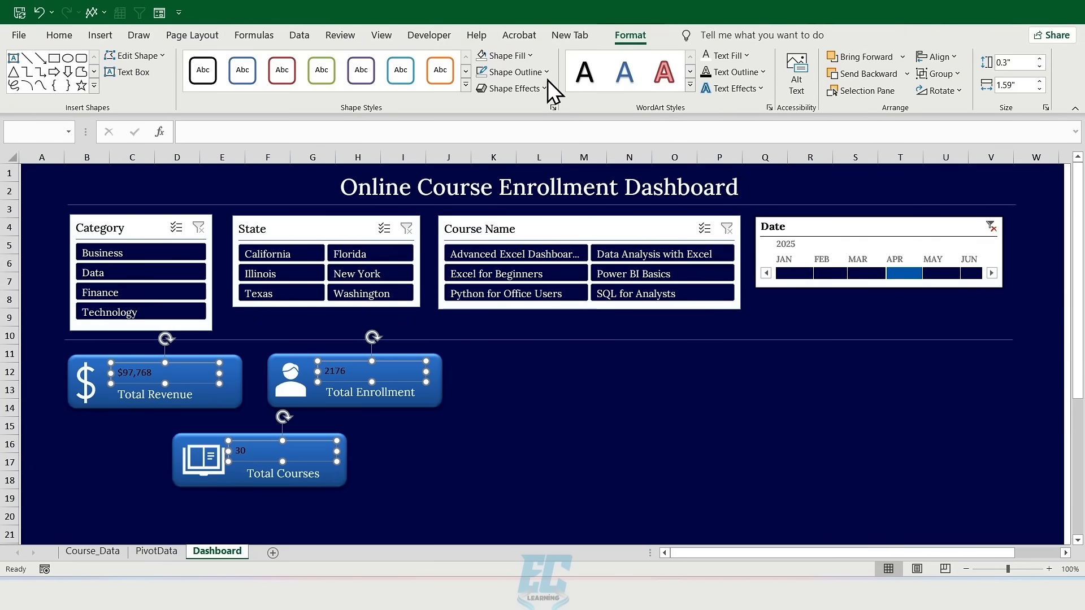
click(546, 72)
click(510, 287)
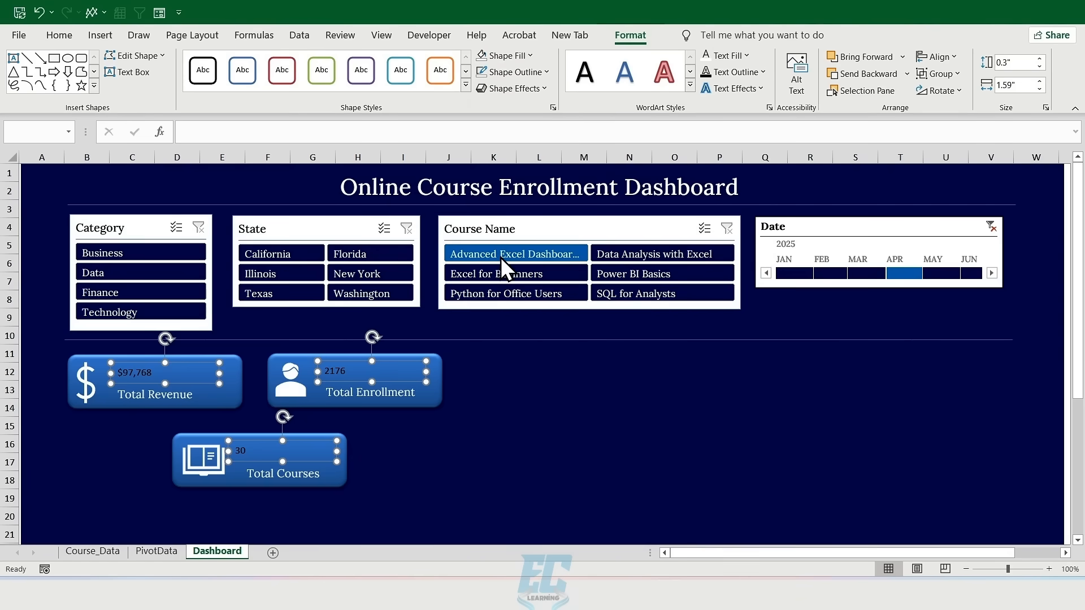
Format the three KPI value text boxes as white Lora Medium, size 16, centred horizontally and vertically
click(60, 35)
click(198, 62)
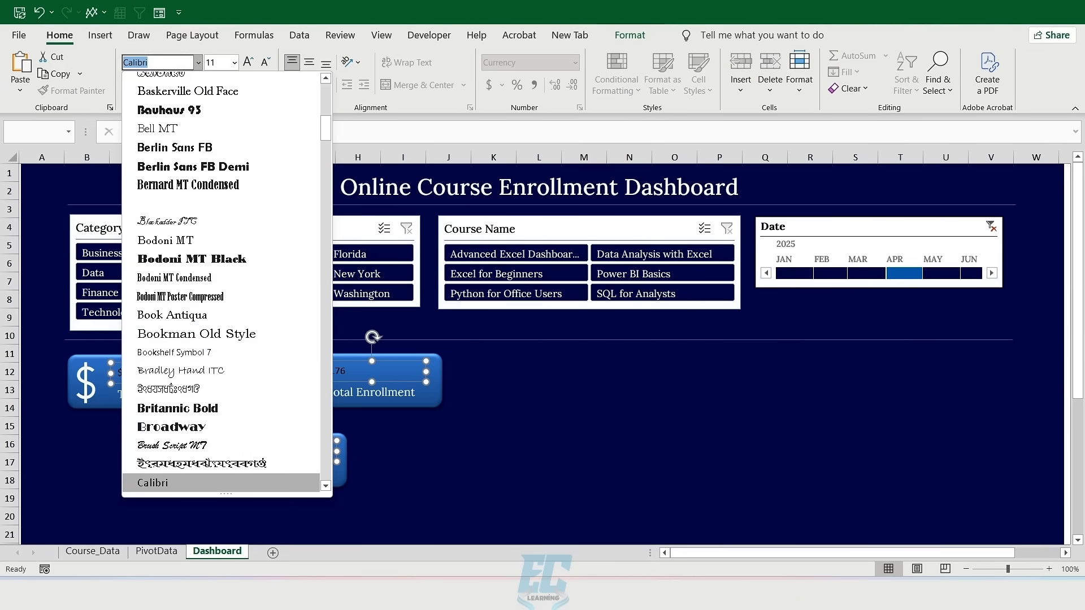
text(Lora Medium)
key(Return)
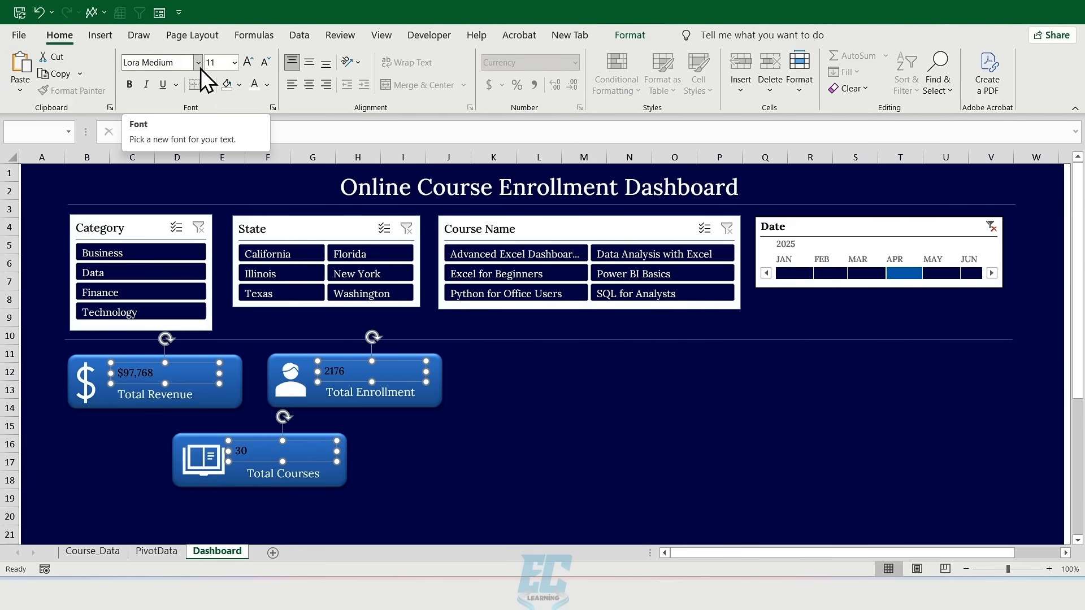
click(234, 63)
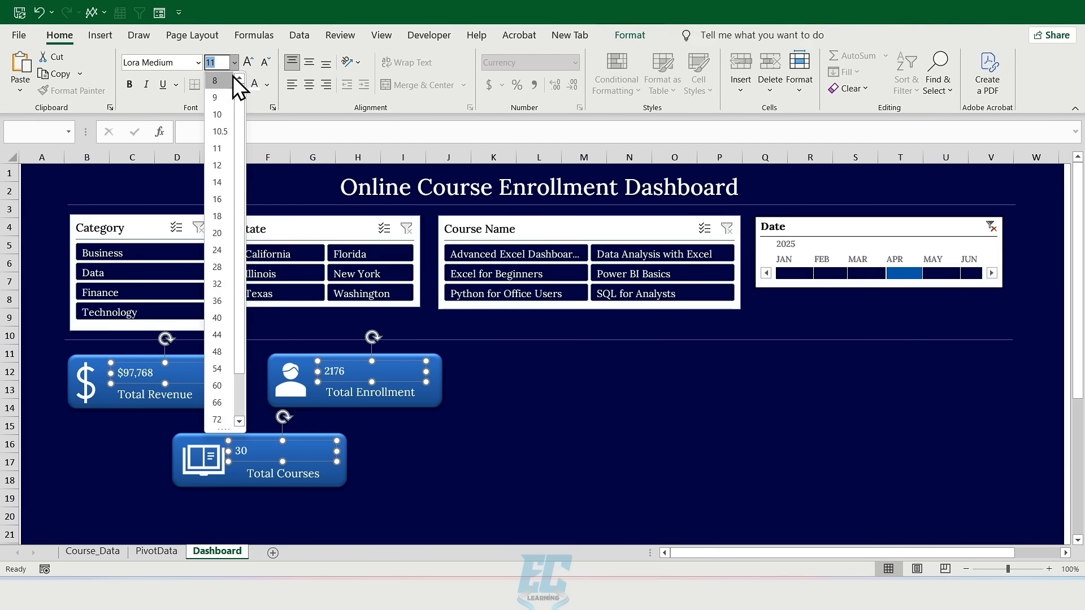
click(219, 199)
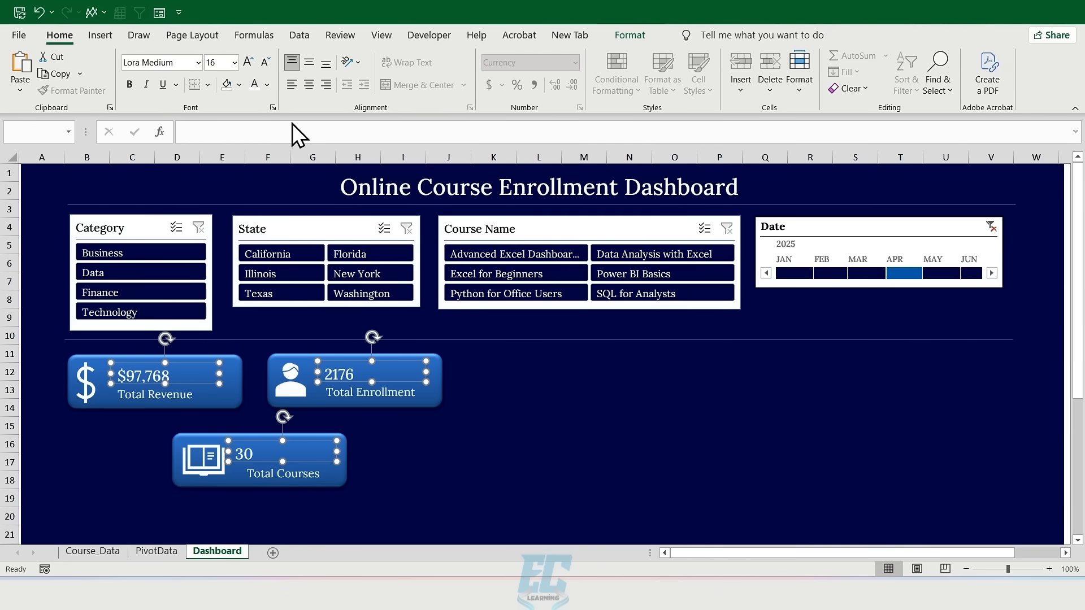
click(308, 84)
click(311, 66)
Nudge the Total Revenue value text box sideways until it is centred above its label on the card
click(236, 382)
click(214, 372)
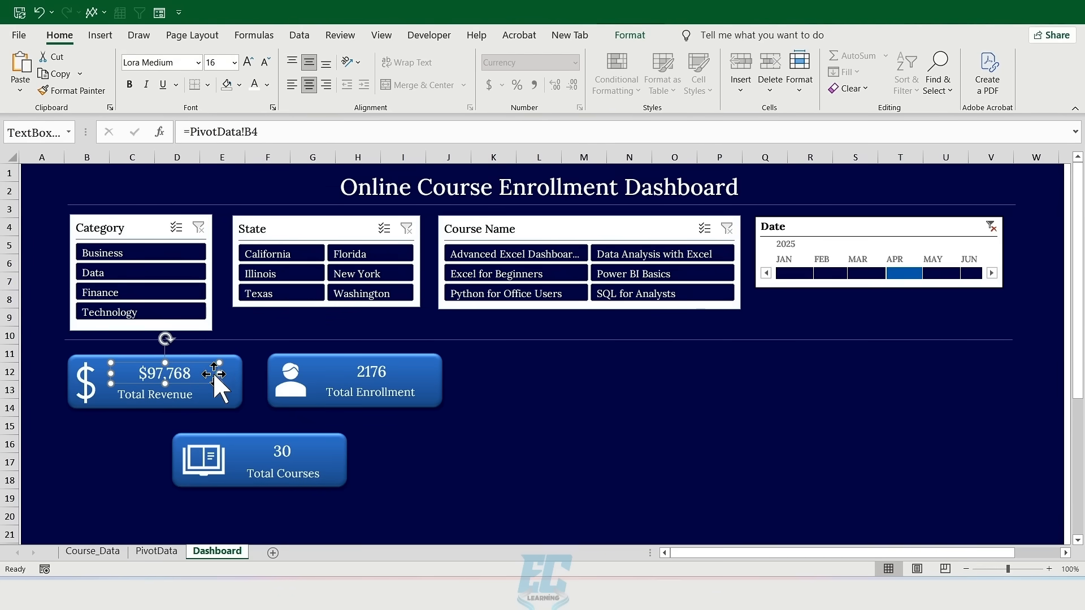
key(Left)
key(Left)
key(Left)
key(Left)
key(Left)
key(Left)
key(Left)
key(Left)
key(Left)
key(Left)
click(235, 372)
Switch the Date timeline through several months to check the linked KPI cards, ending on January 2025
click(861, 270)
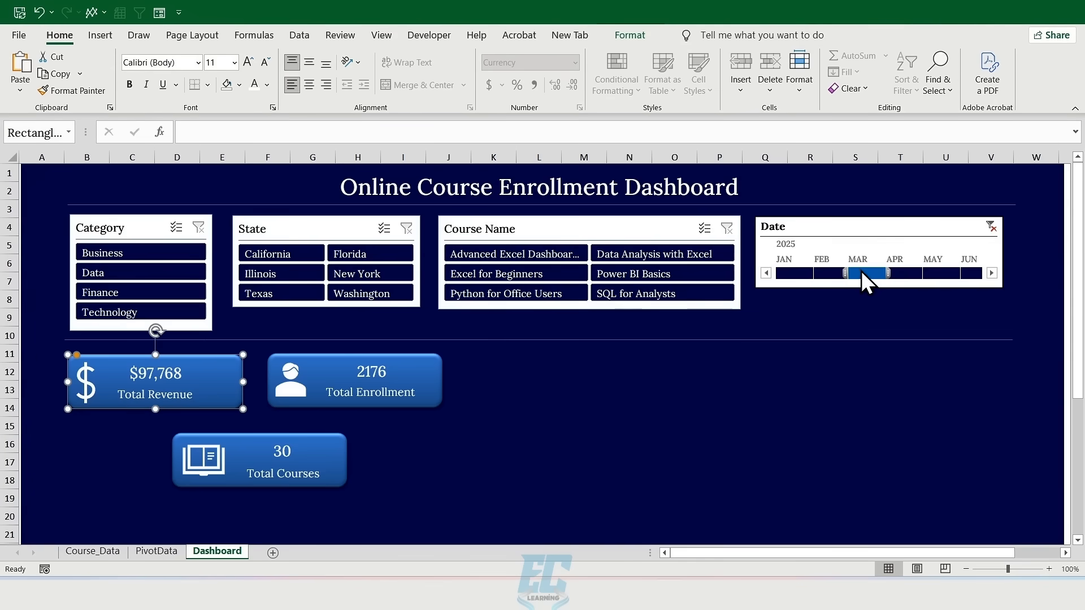
click(908, 273)
click(937, 272)
click(860, 274)
click(823, 273)
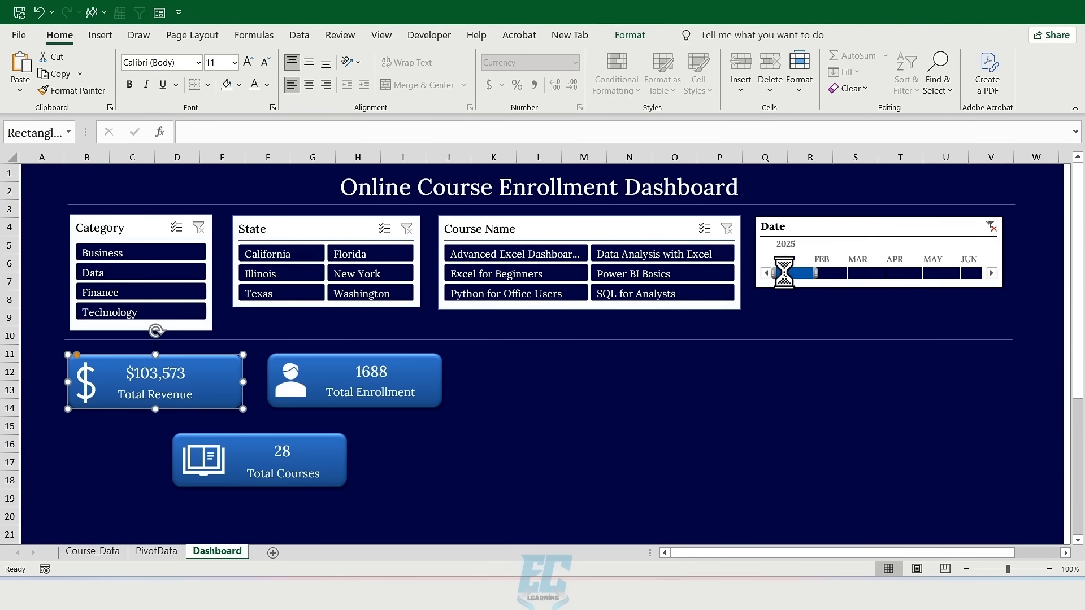
click(786, 274)
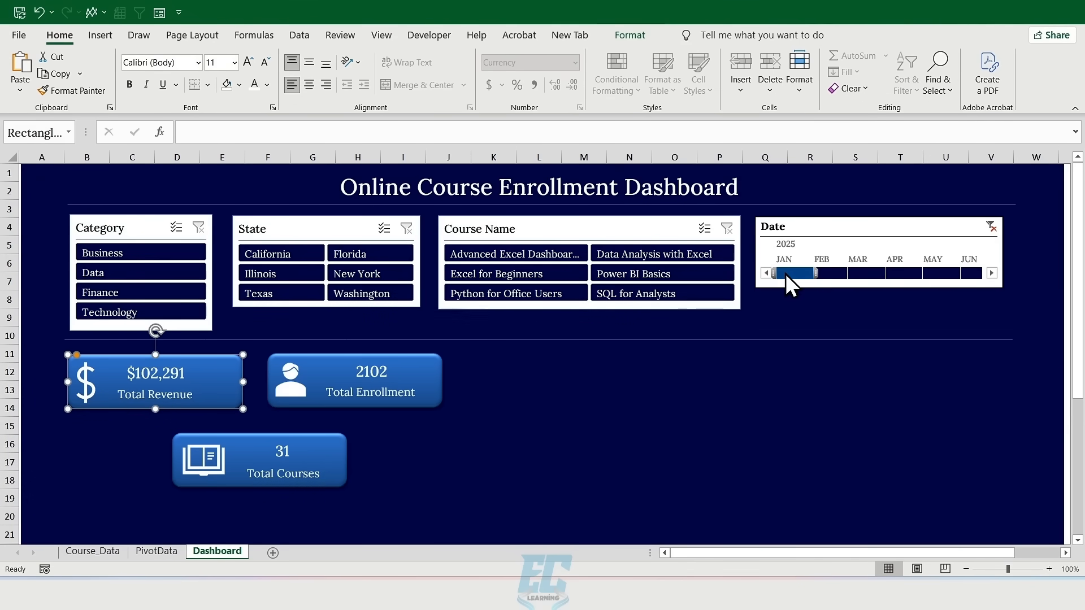
Draw a vertical separator line about 2.13" tall just to the right of the KPI cards
click(101, 36)
click(189, 56)
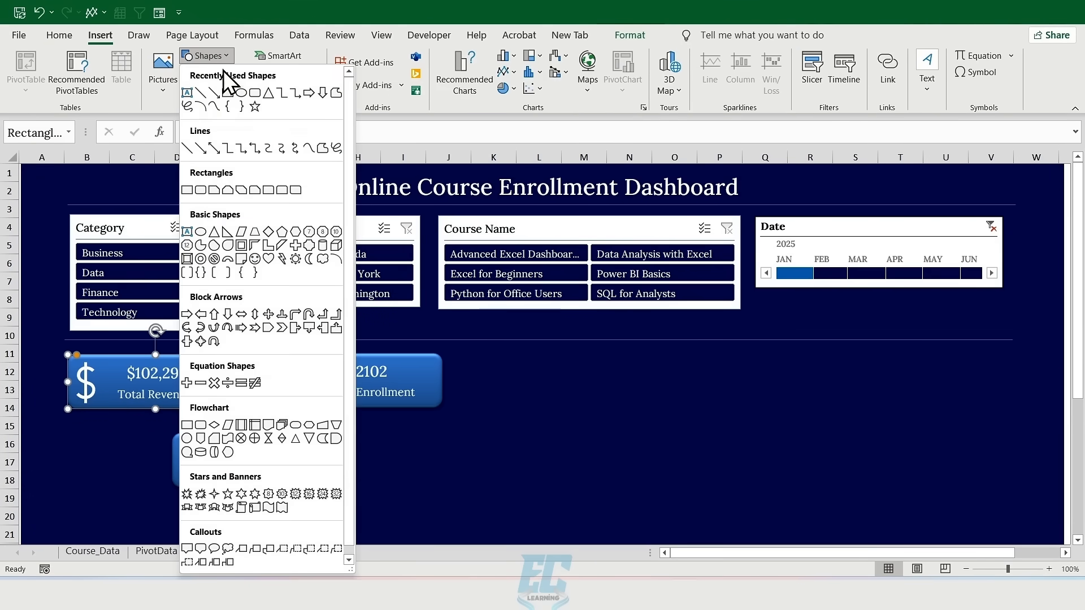
click(223, 79)
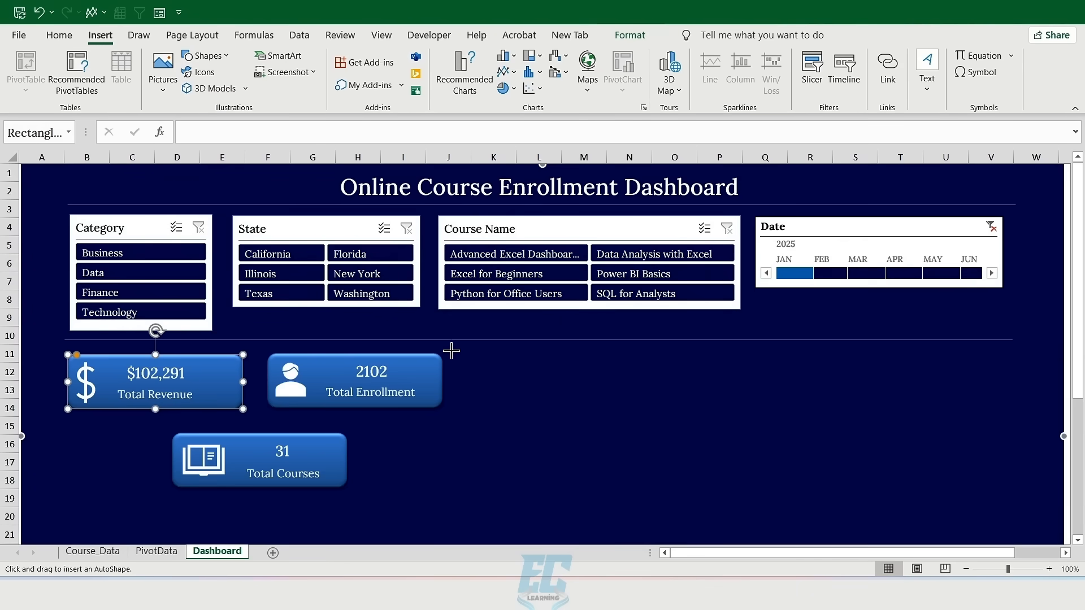
drag(451, 348, 466, 492)
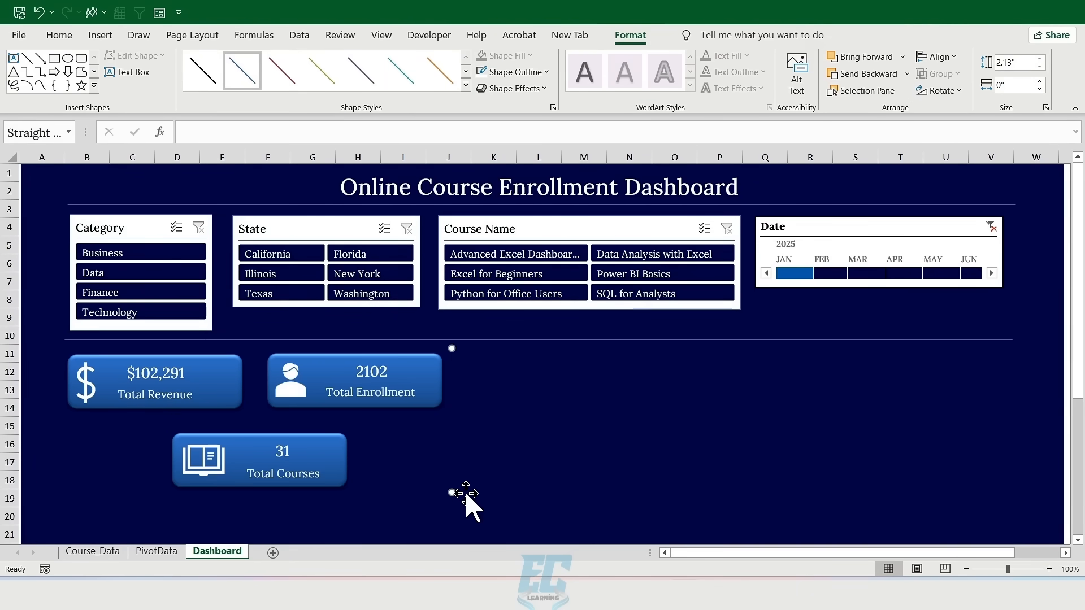
Copy the Count of Course Name PivotTable on the PivotData sheet and paste it at cell J3
click(164, 553)
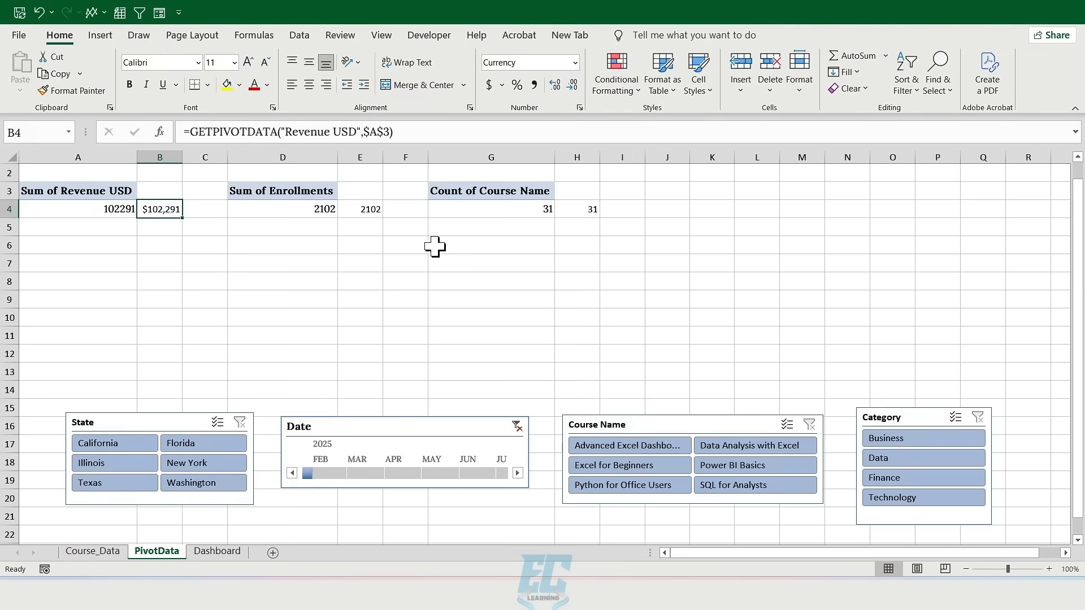
drag(514, 196, 516, 205)
key(ctrl+c)
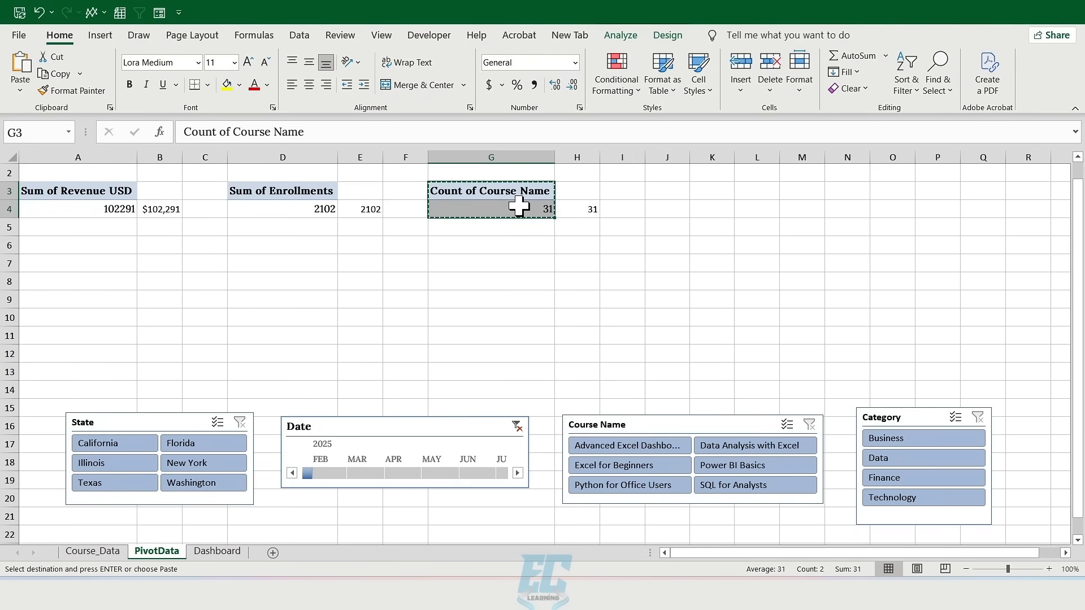
click(672, 191)
key(ctrl+v)
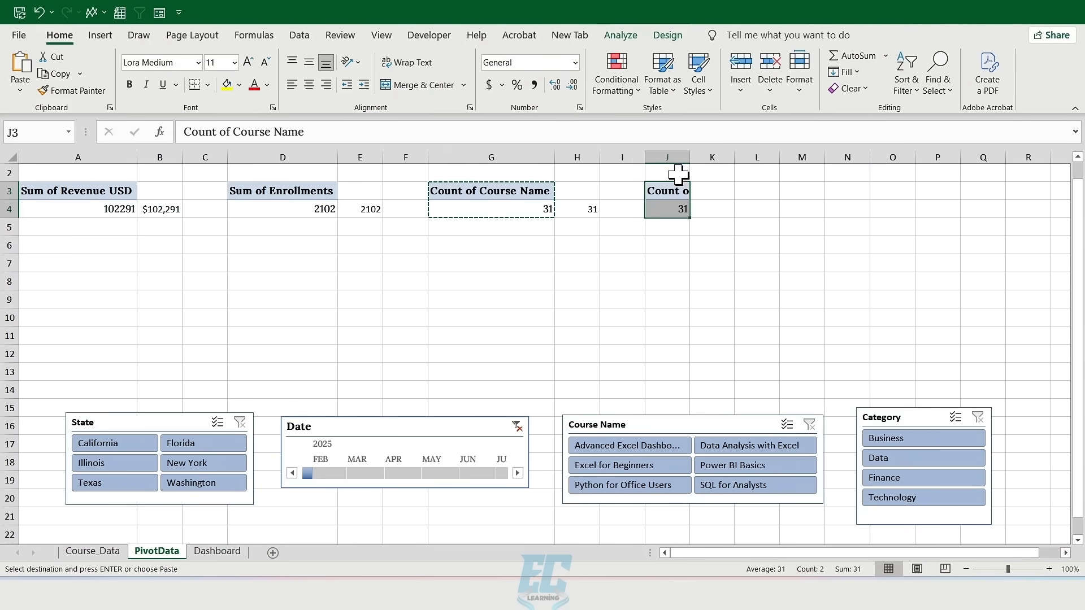
Rebuild the copied PivotTable at J3 with Course Name as rows and the sum of Revenue USD as values
click(724, 197)
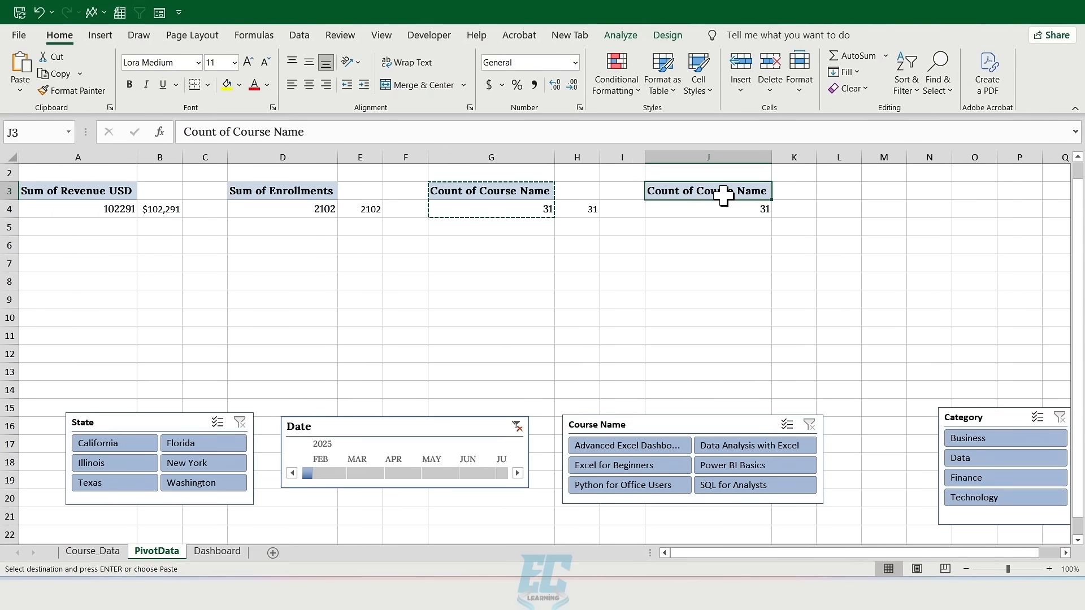
click(636, 38)
click(933, 73)
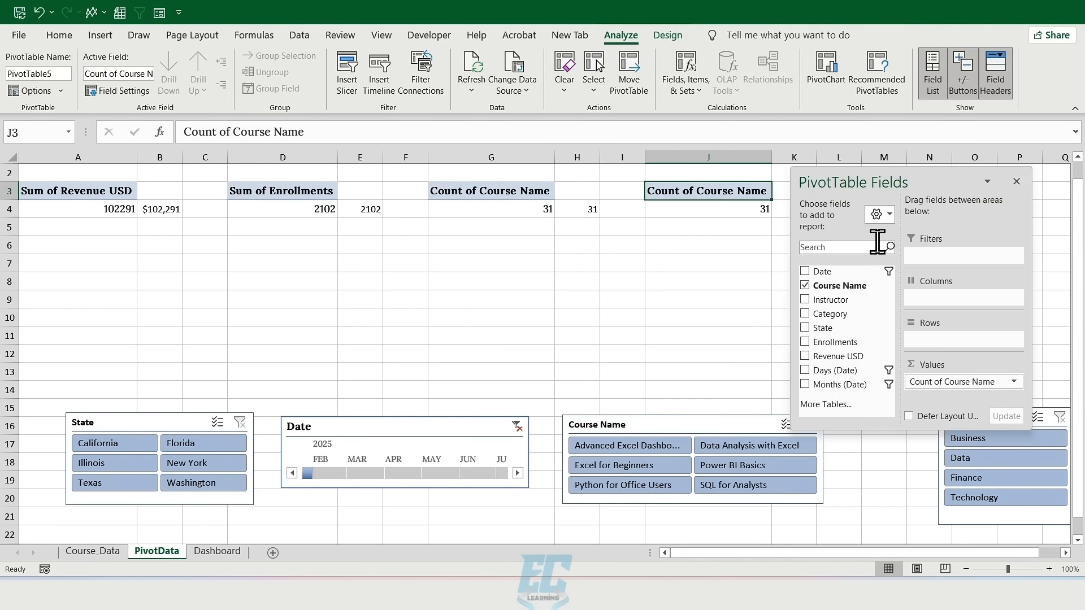
click(804, 285)
drag(835, 285, 938, 342)
drag(838, 356, 943, 386)
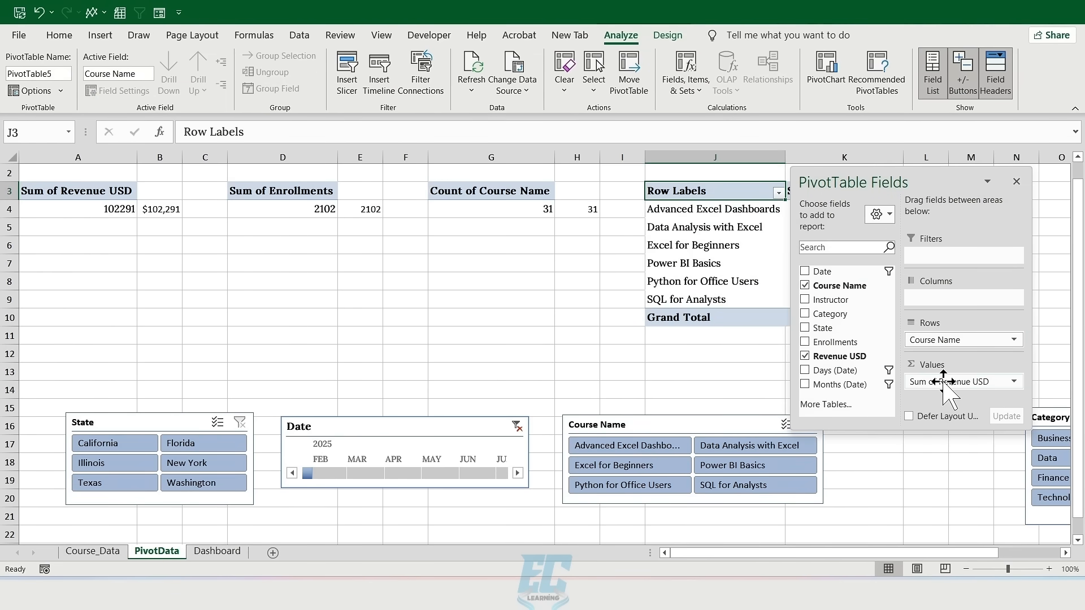
click(1017, 181)
mouse_move(838, 270)
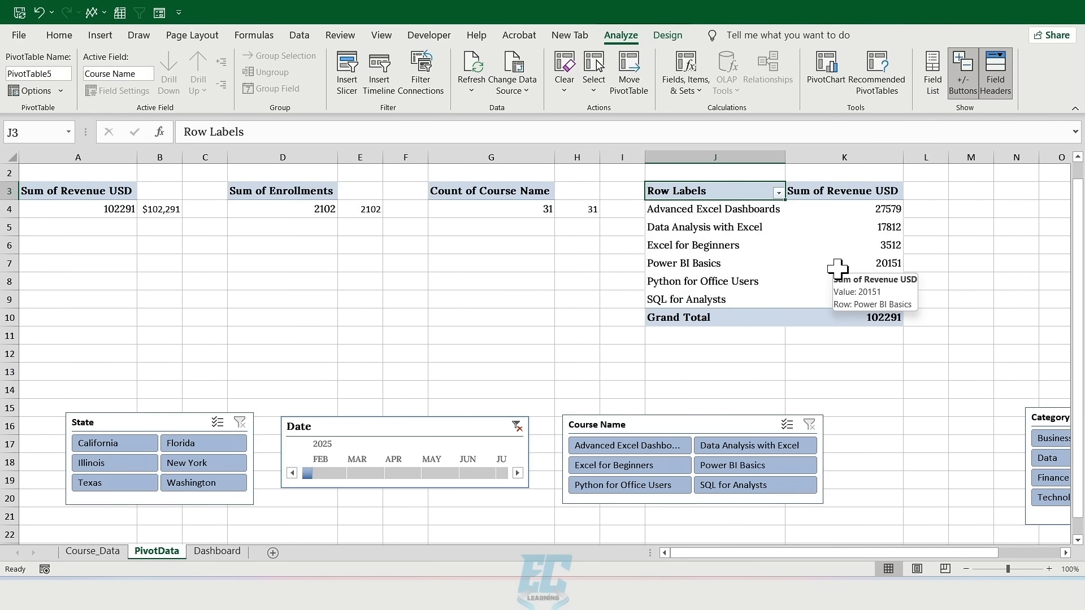
Insert a 3-D bar chart from the PivotTable of revenue by course name
drag(729, 192, 853, 310)
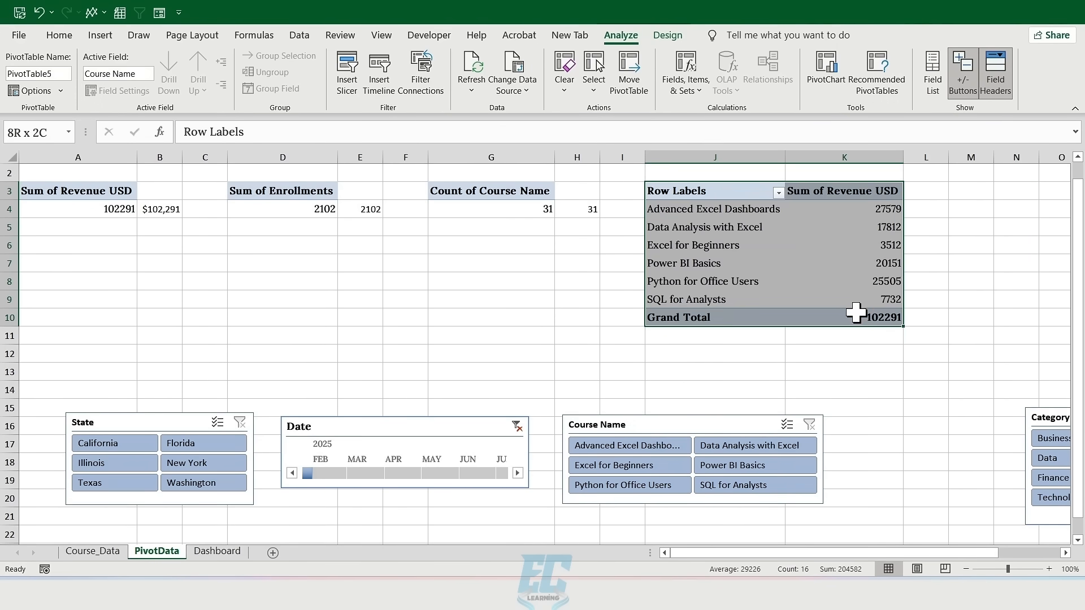
click(100, 35)
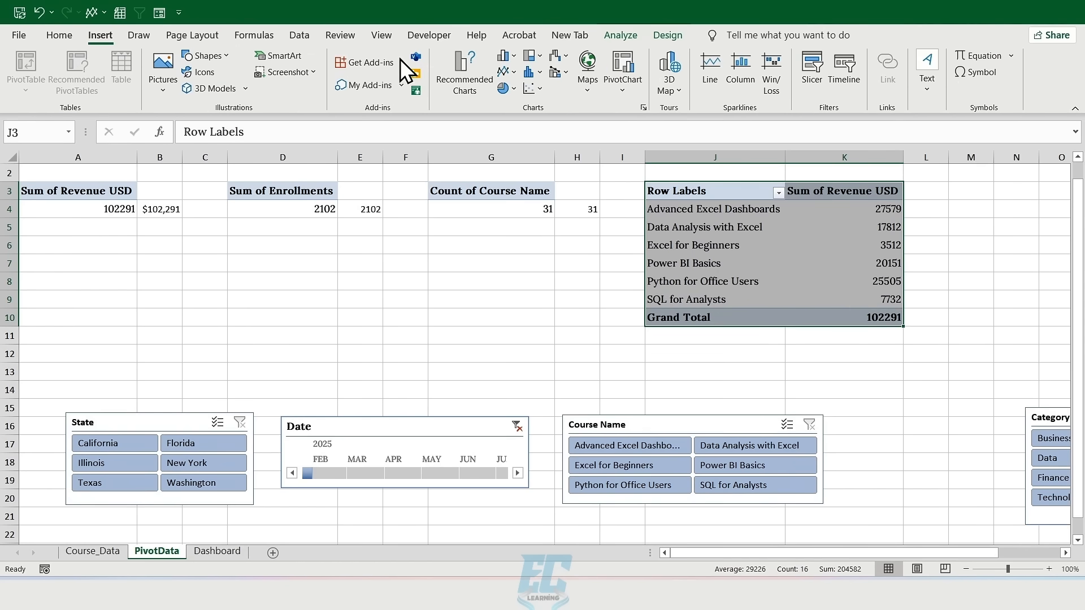
click(503, 55)
click(518, 318)
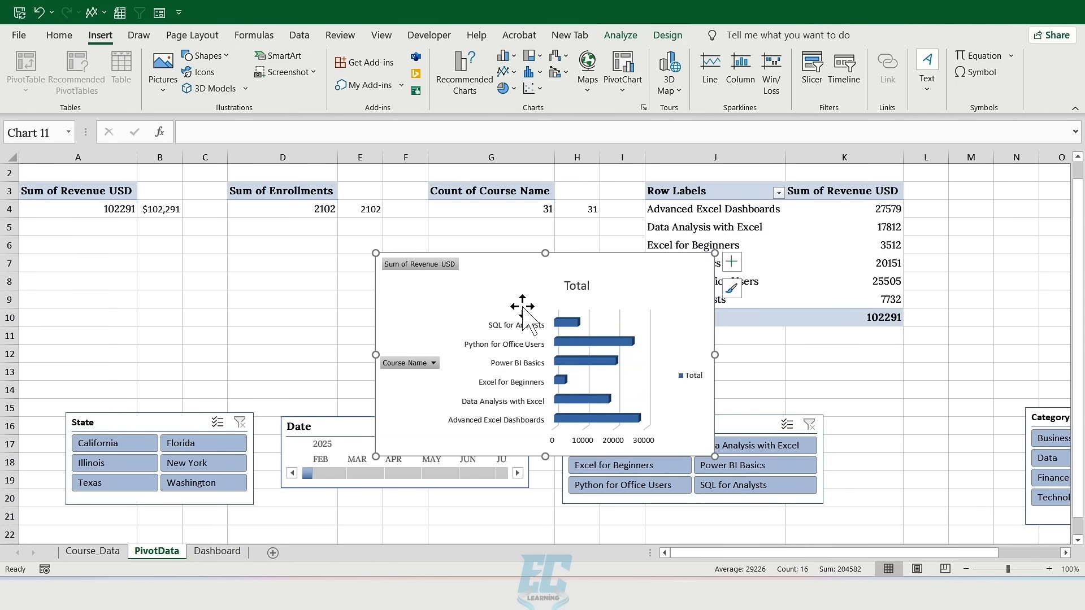
Hide all field buttons on the new bar chart
click(593, 258)
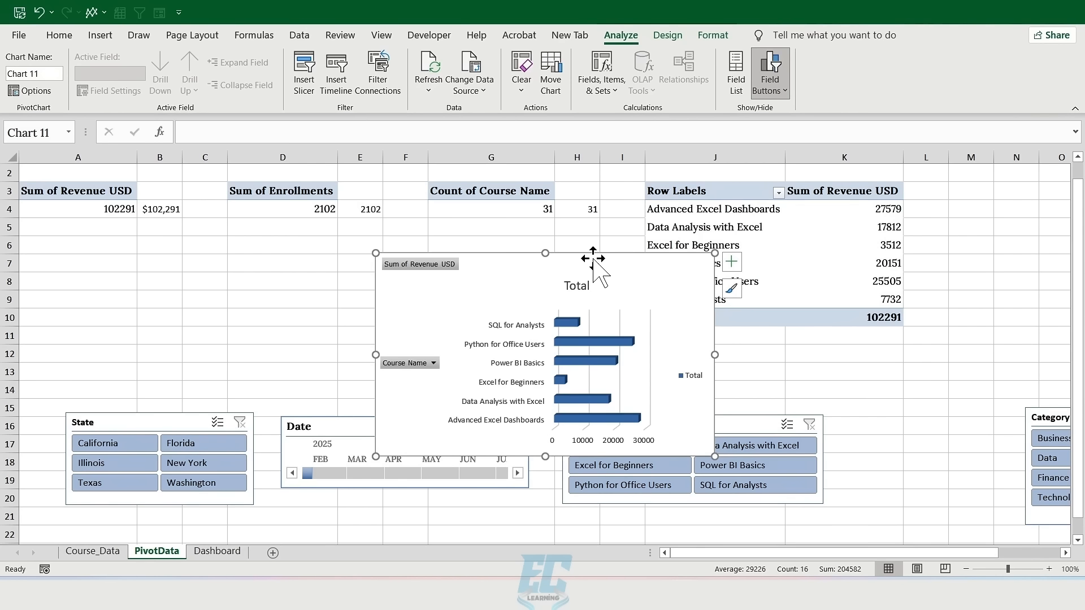
click(787, 92)
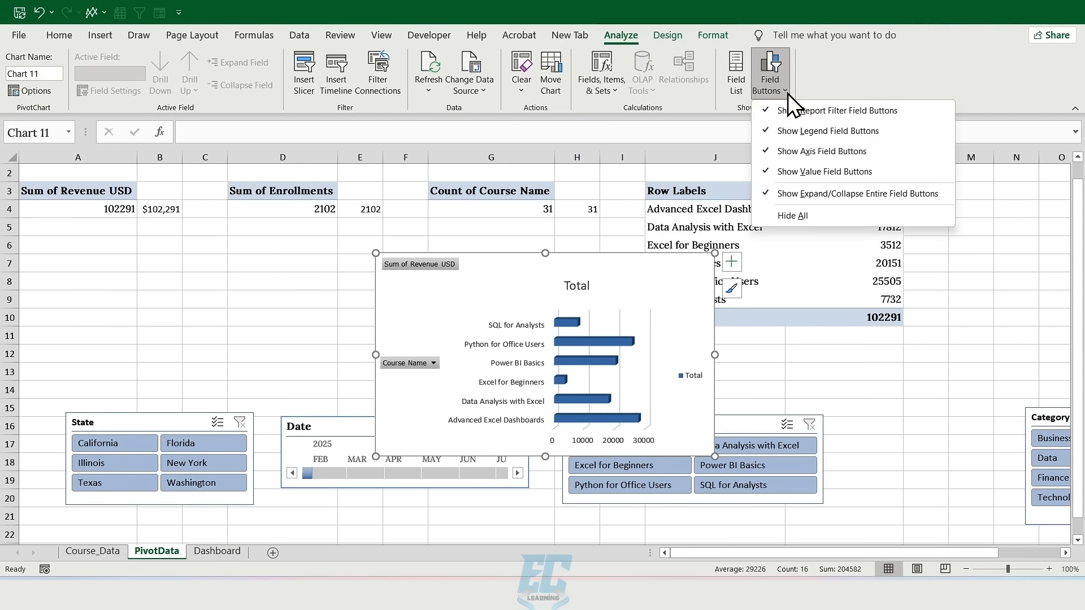
click(794, 214)
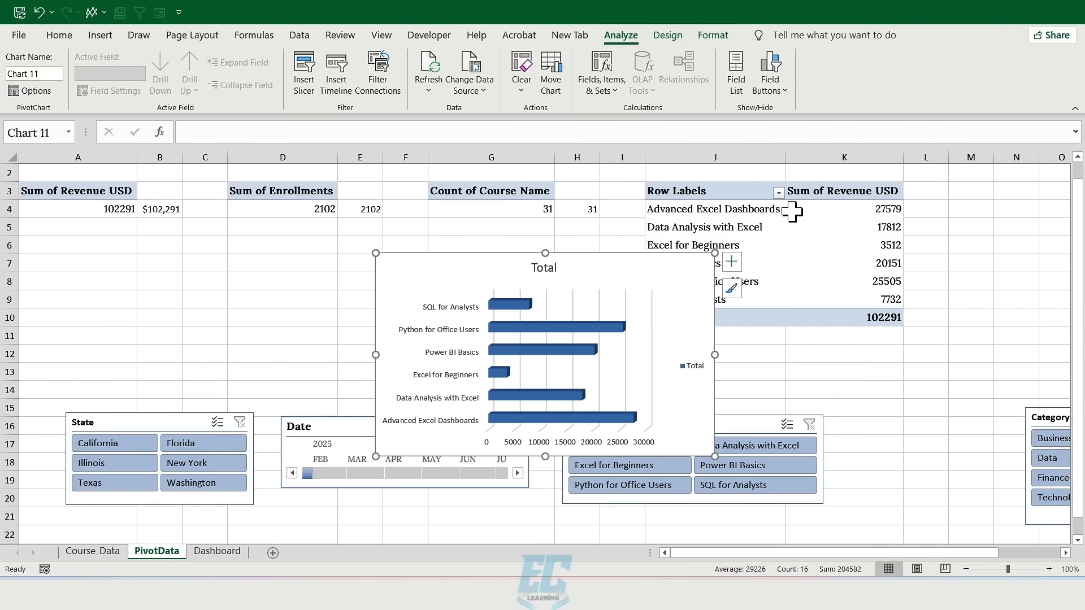
Remove the bar chart's title, gridlines, legend and primary horizontal axis, and add data labels
click(731, 261)
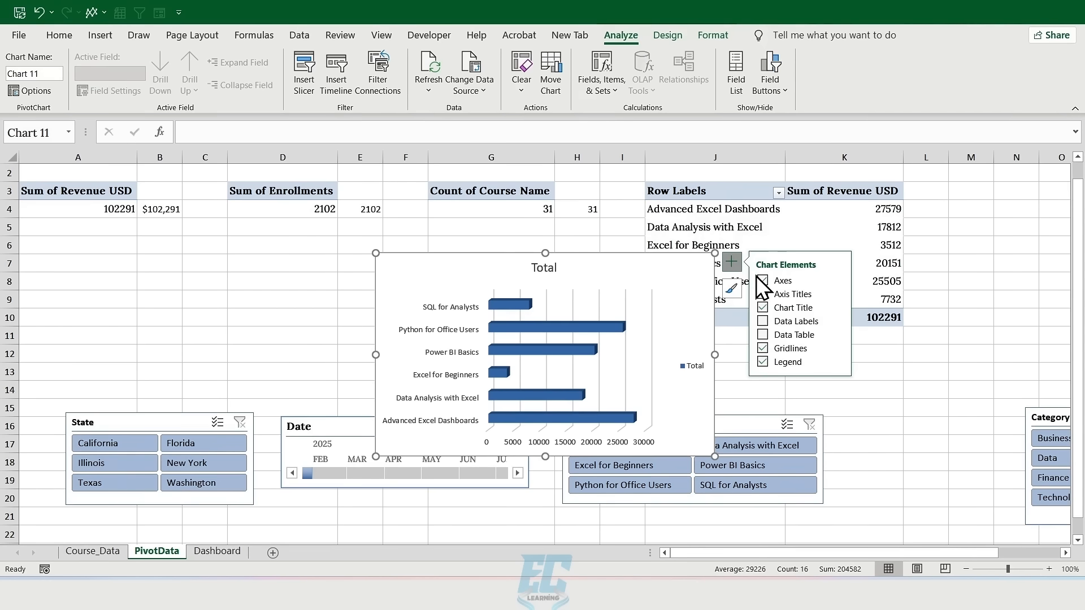
click(763, 308)
click(763, 349)
click(763, 361)
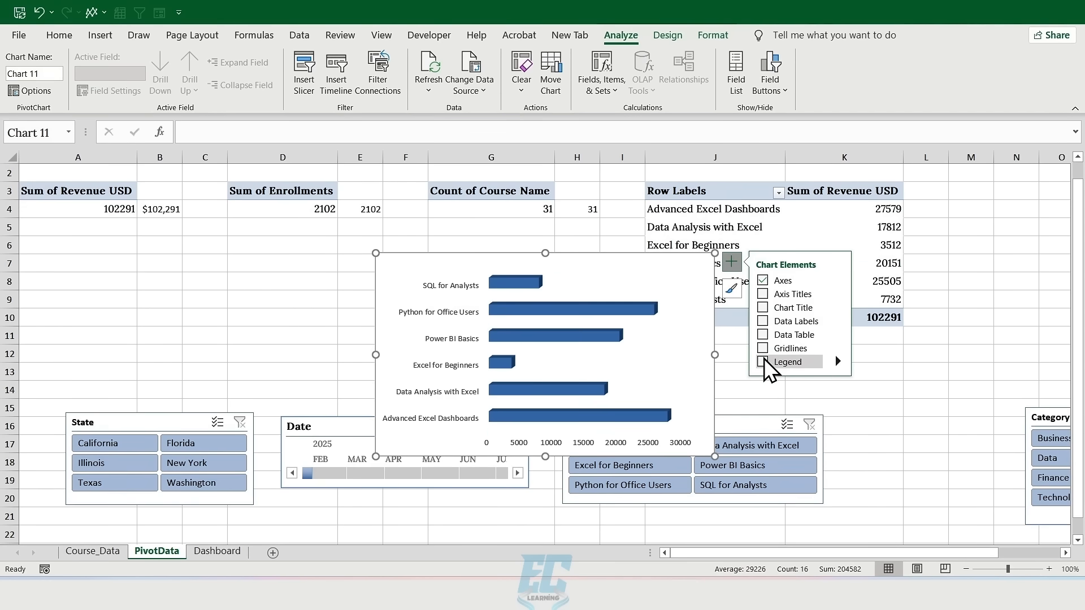
click(767, 337)
click(767, 338)
mouse_move(841, 280)
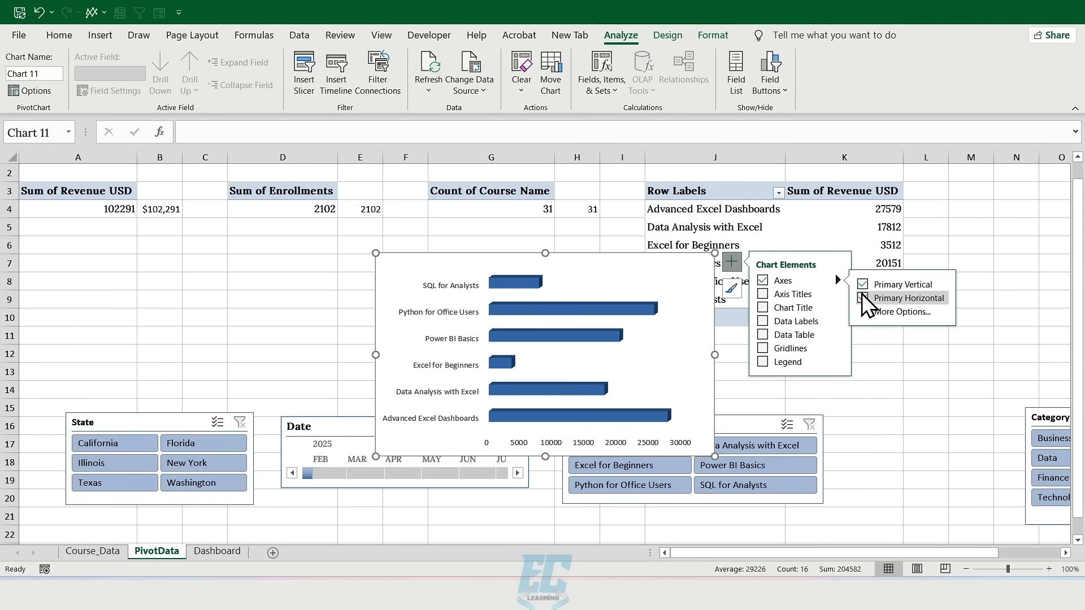
click(862, 297)
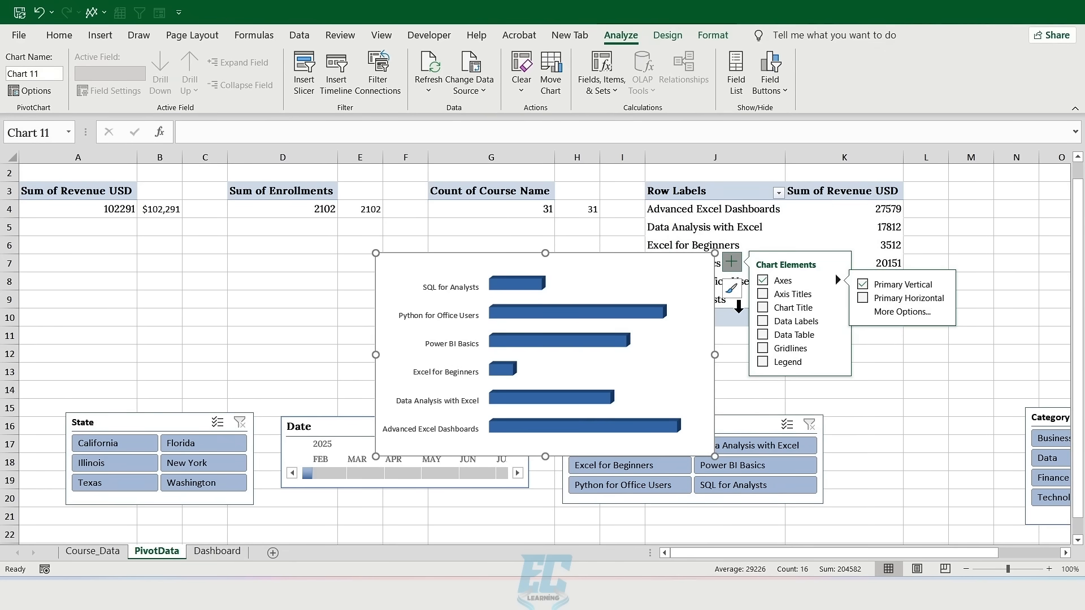
click(762, 321)
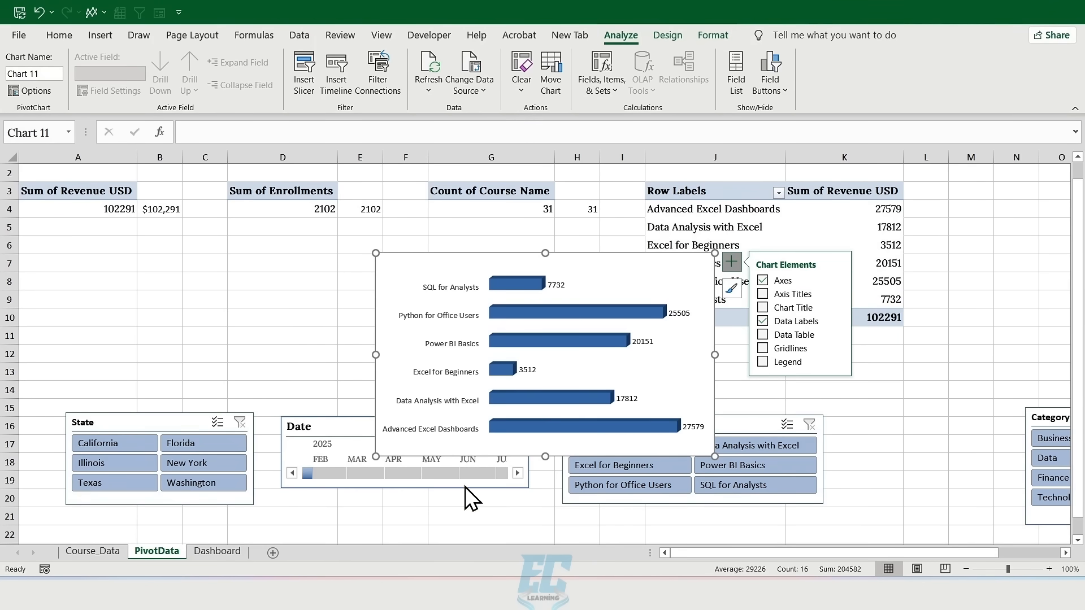
Paste the bar chart onto the Dashboard sheet, beside the vertical separator line, and resize it to about 2.17" by 3.99"
click(214, 551)
key(ctrl+v)
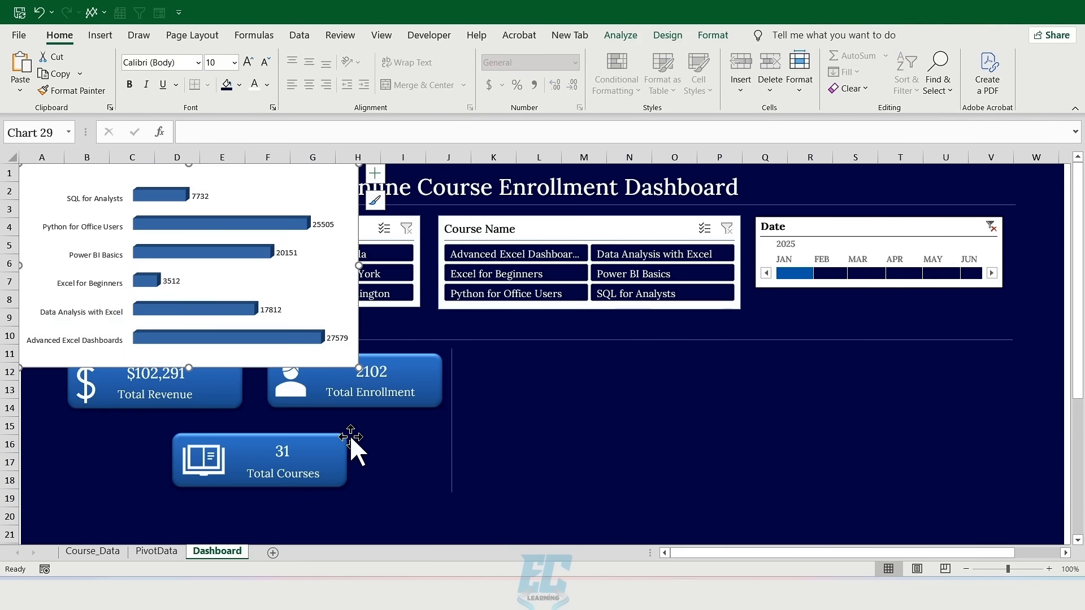
drag(27, 165, 512, 339)
drag(586, 362, 531, 368)
drag(706, 428, 732, 428)
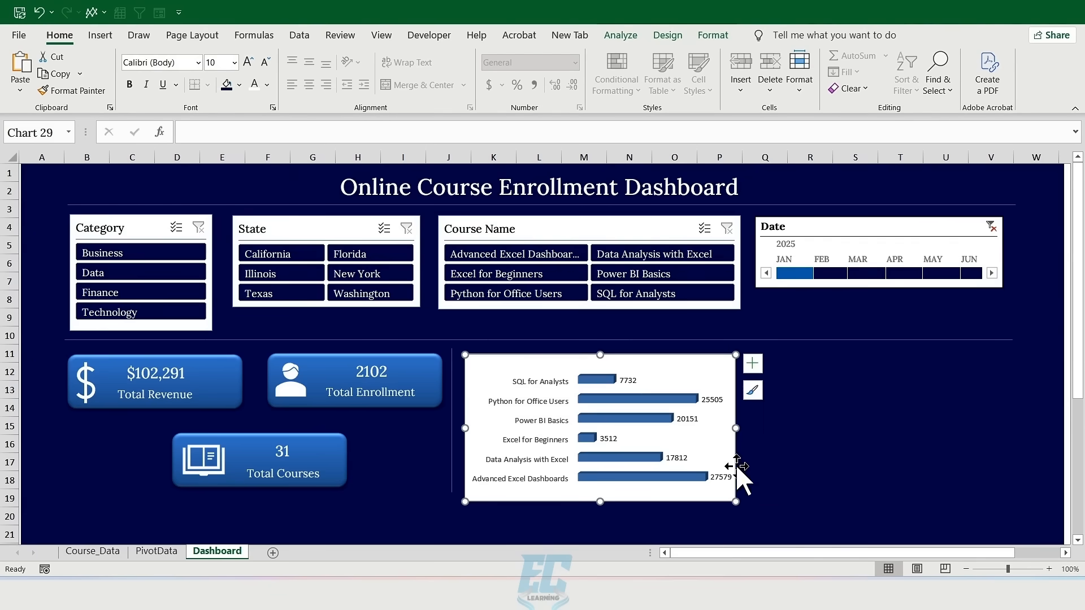
Fill the dashboard bar chart's area with the standard Dark Blue color
click(714, 36)
click(565, 56)
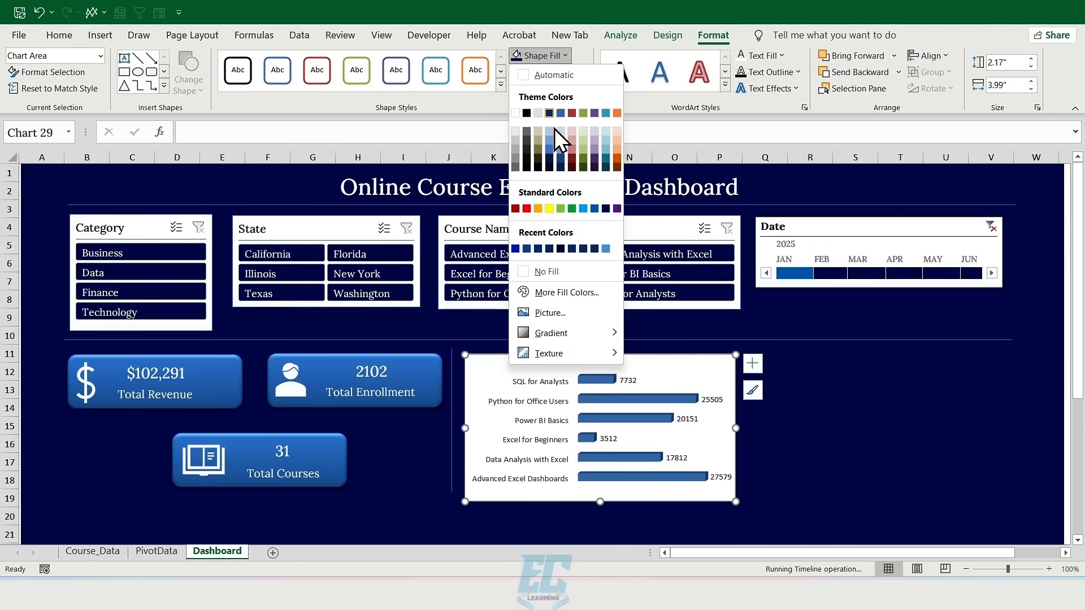
click(605, 210)
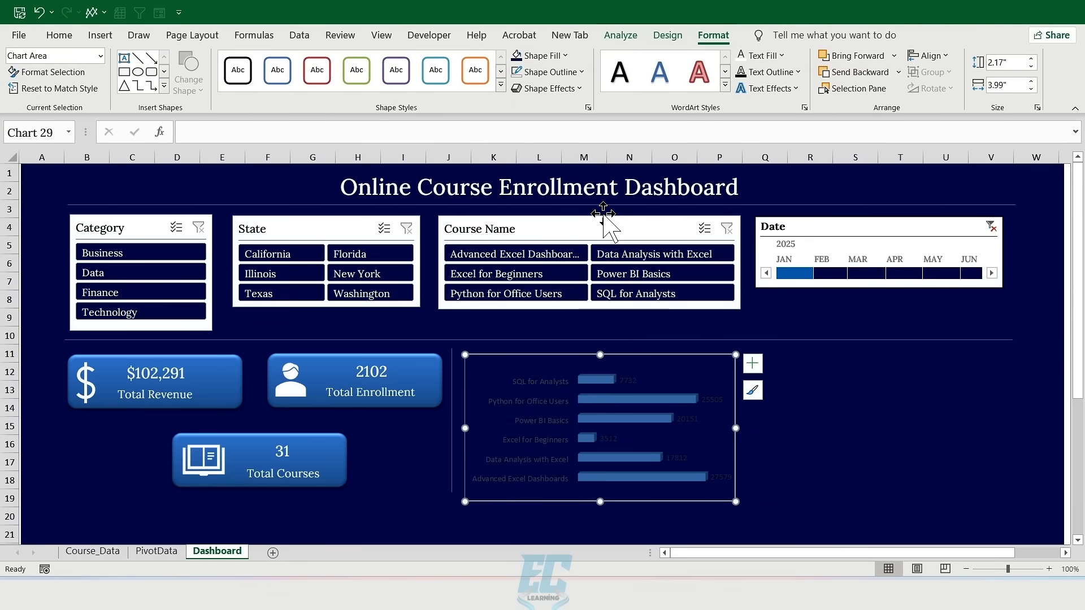
Set the font of the bar chart's course name axis labels to Lora Medium
click(542, 382)
click(59, 35)
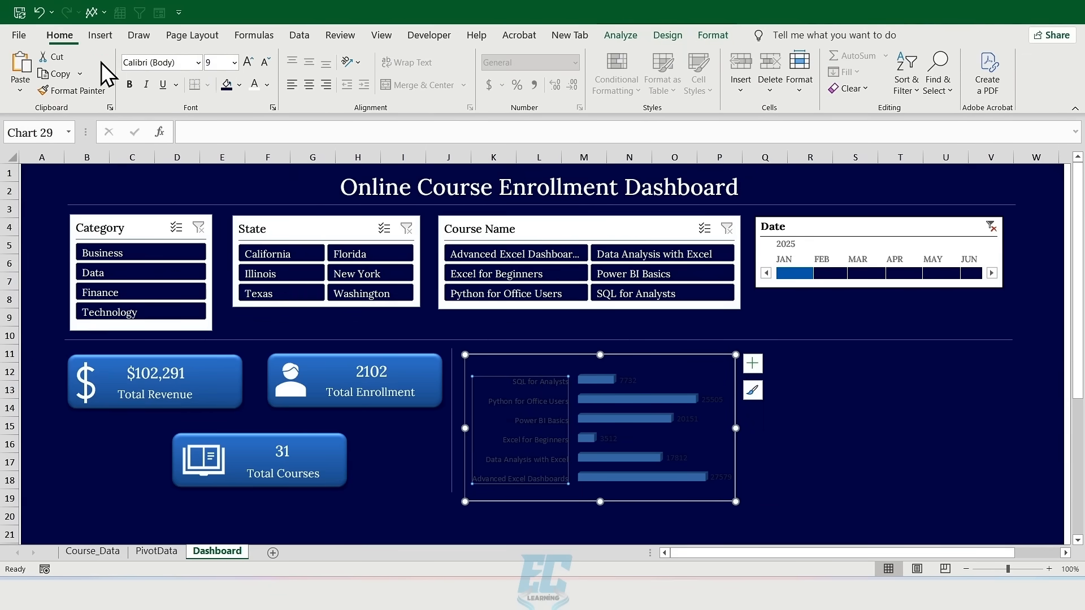
click(198, 62)
click(198, 62)
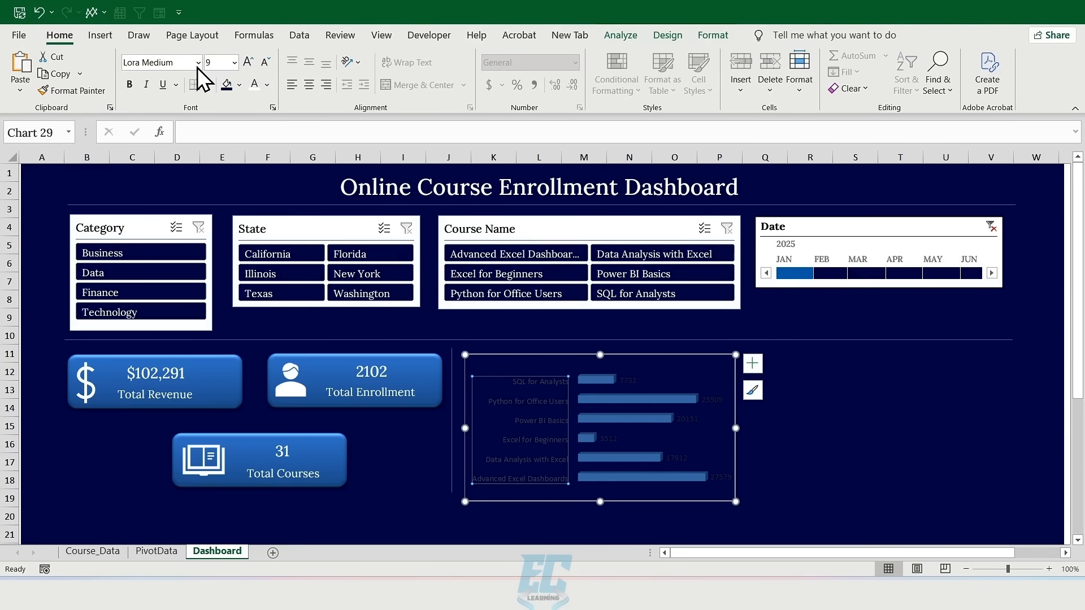
Set the bar chart's axis labels to size 10 in white, and its data labels to Lora Medium, size 10, in white
click(234, 62)
click(222, 126)
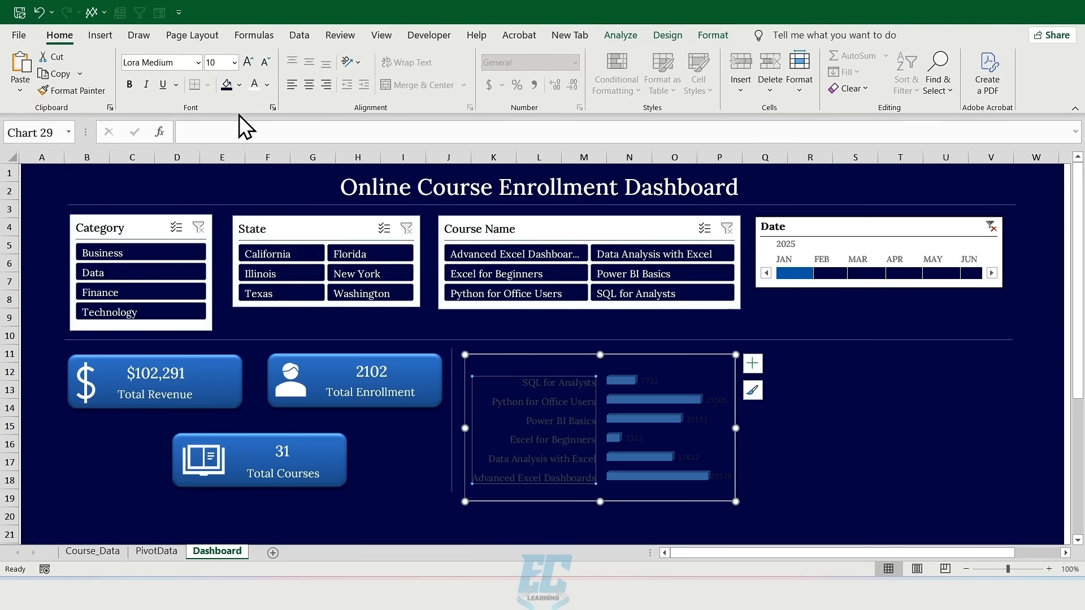
click(652, 374)
click(197, 62)
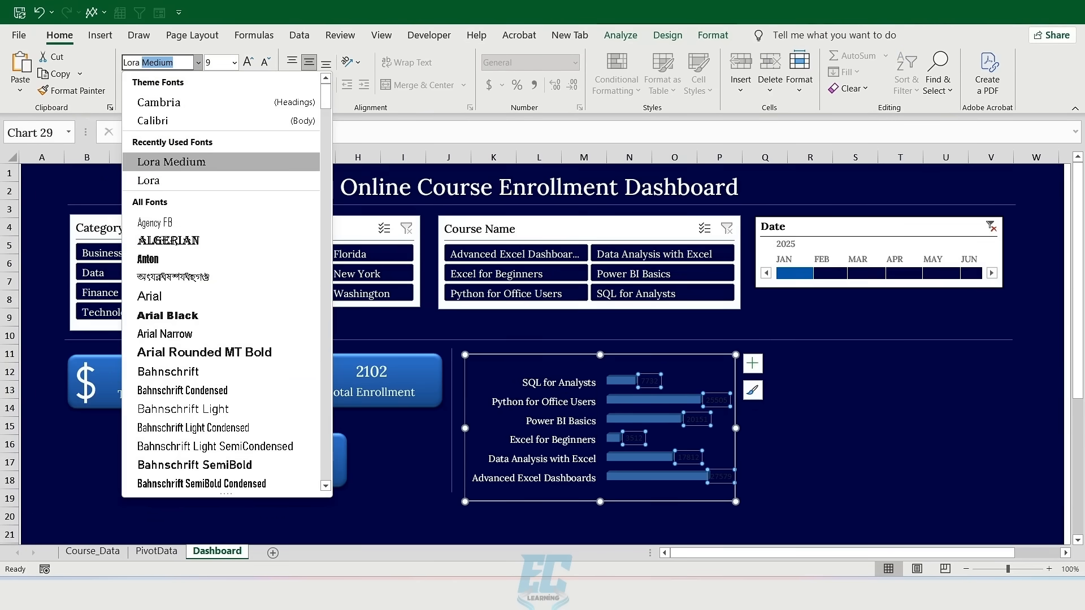
click(171, 162)
click(234, 62)
click(222, 125)
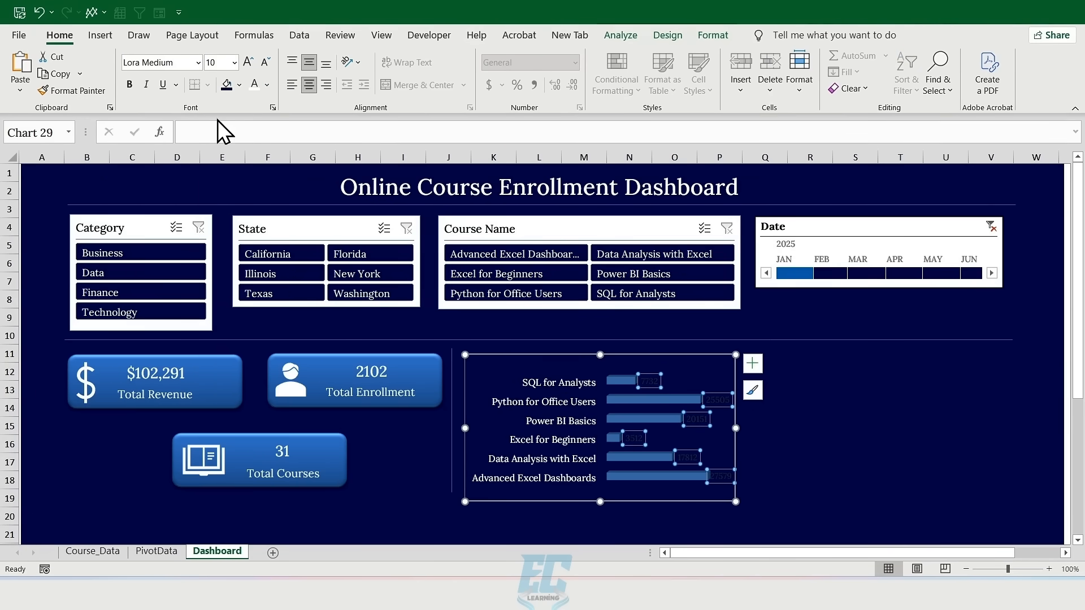
click(254, 86)
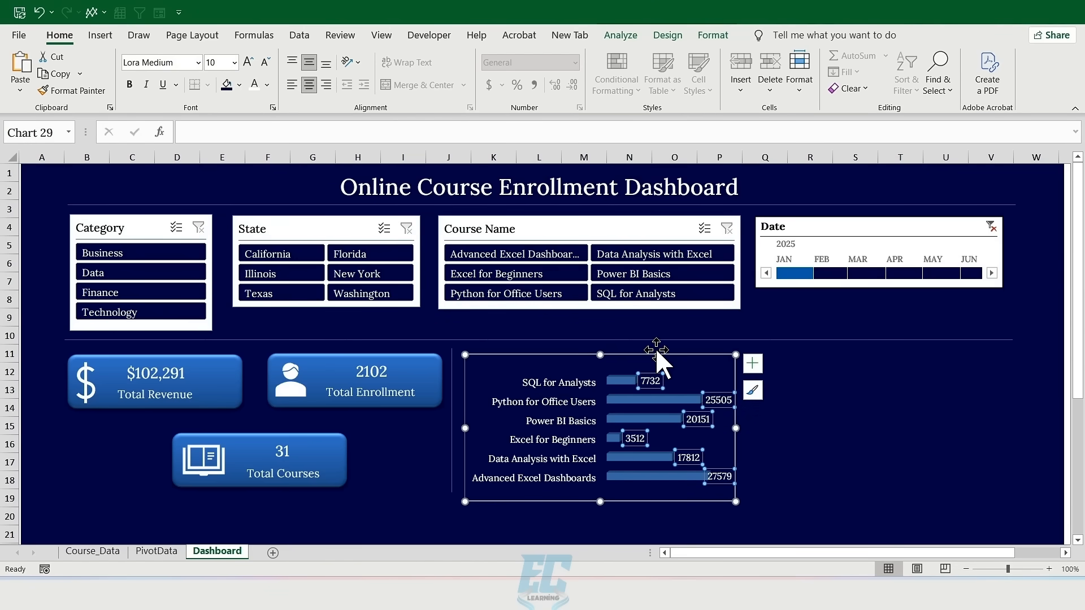
Format the bar chart's data labels as Currency with the $ symbol and 0 decimal places
right_click(657, 385)
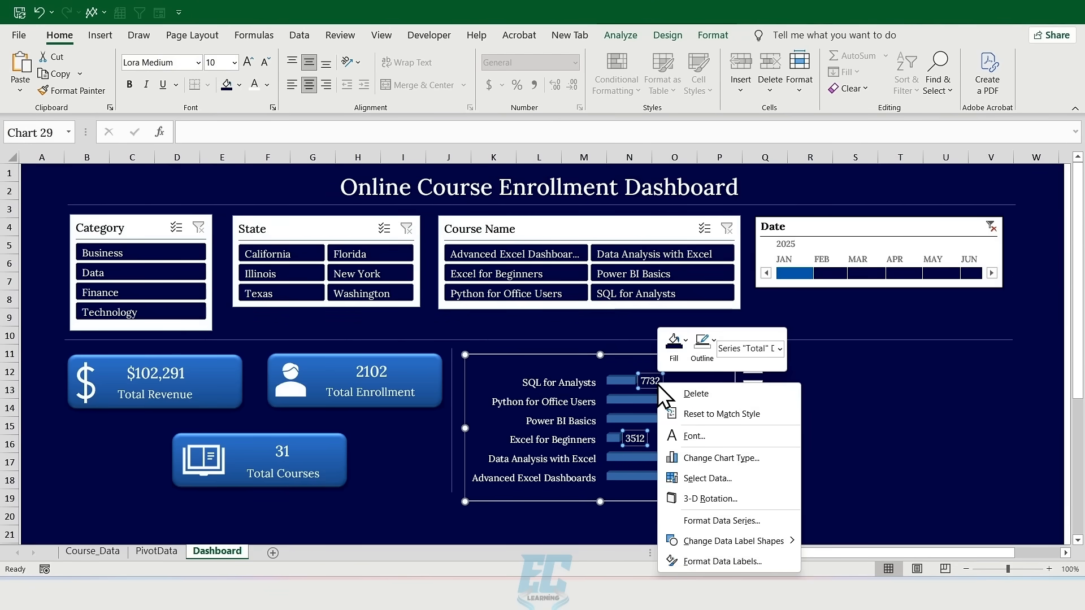
click(724, 561)
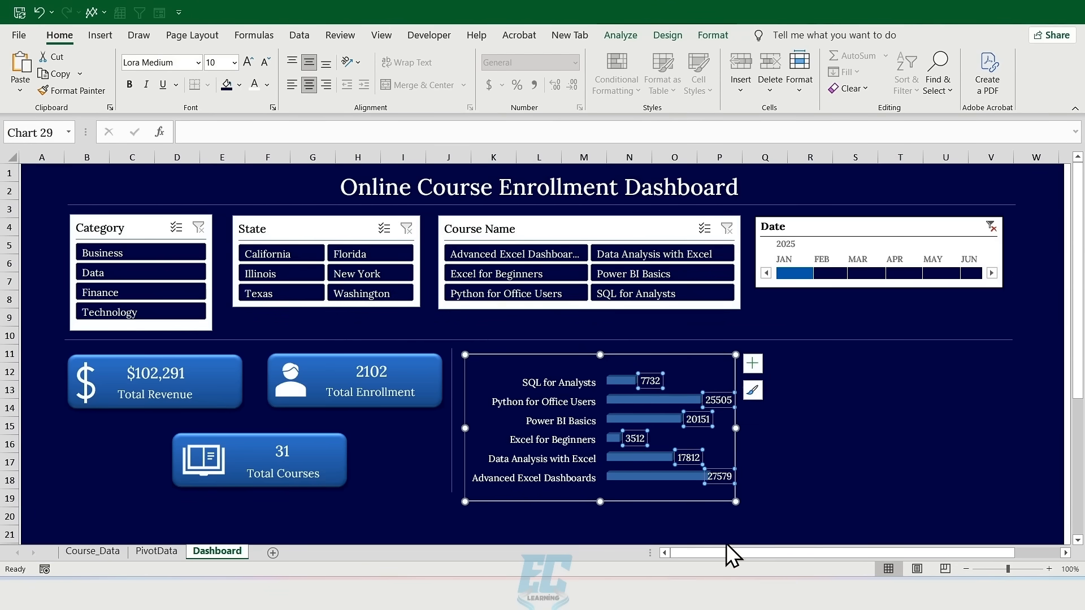
click(868, 357)
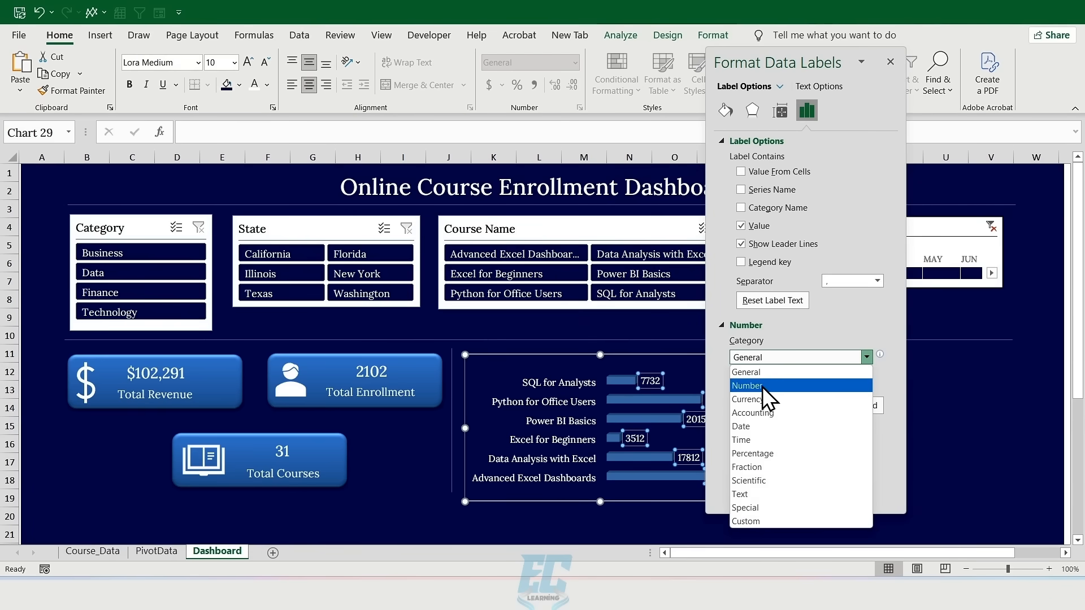
click(751, 395)
click(782, 410)
click(782, 412)
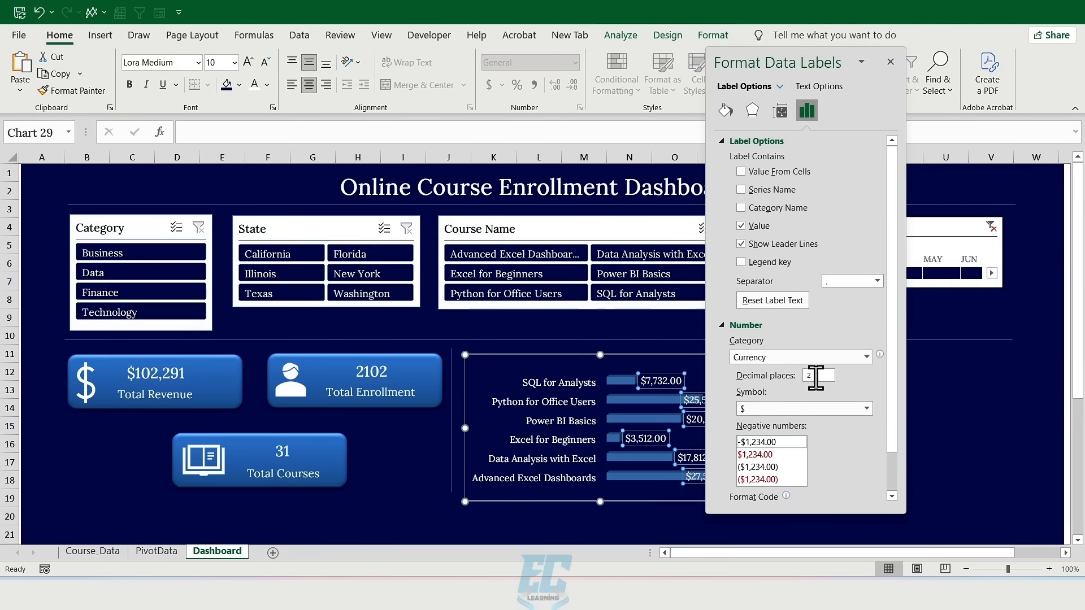
double_click(806, 375)
text(0)
click(890, 63)
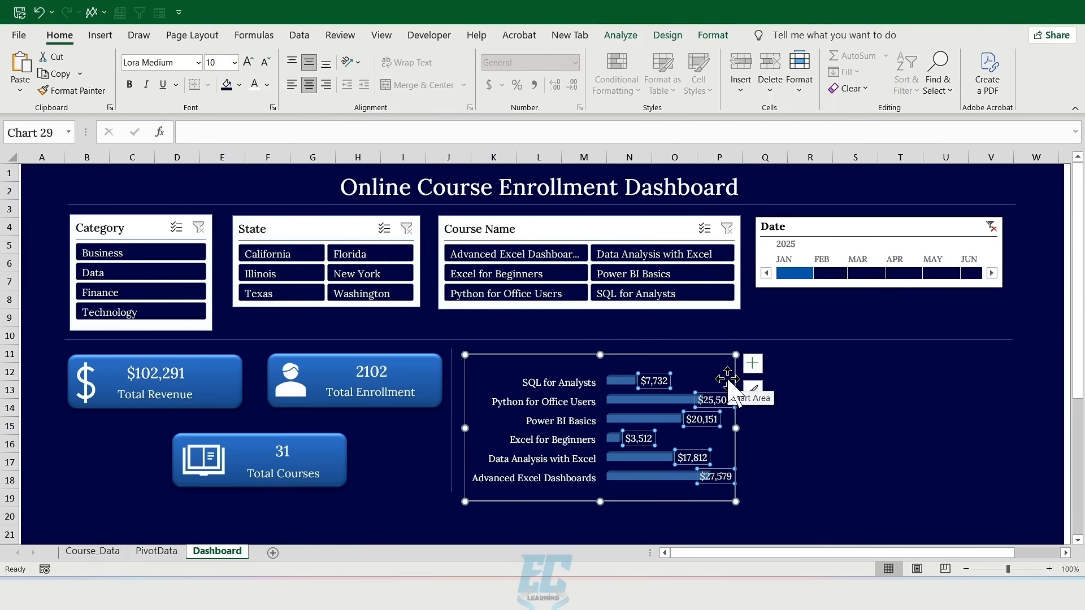
click(822, 422)
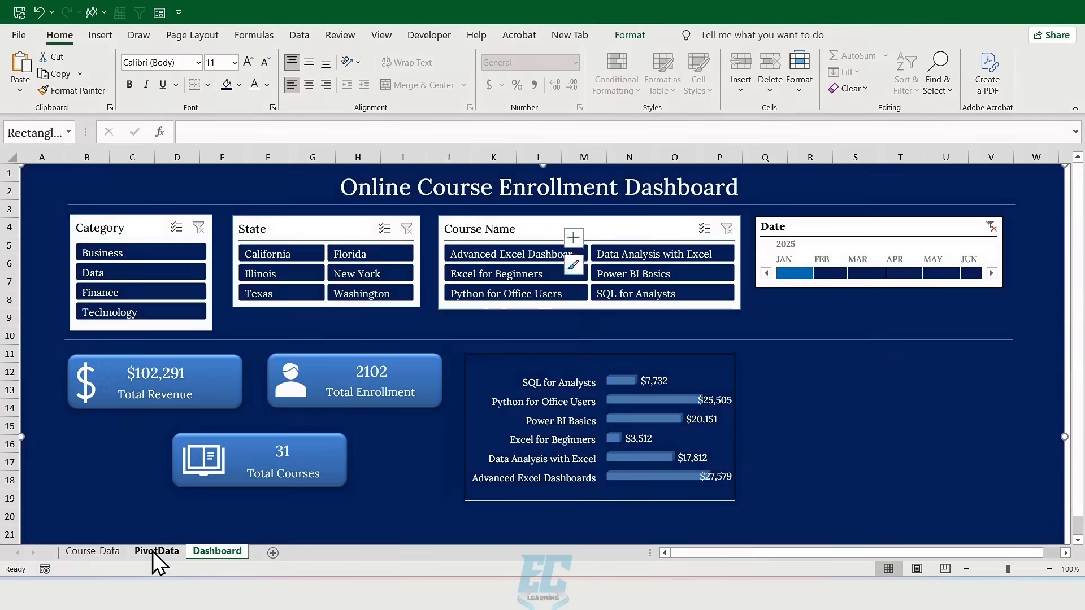
Copy the course revenue PivotTable on the PivotData sheet to cell A10 and autofit the sheet's column widths
click(157, 552)
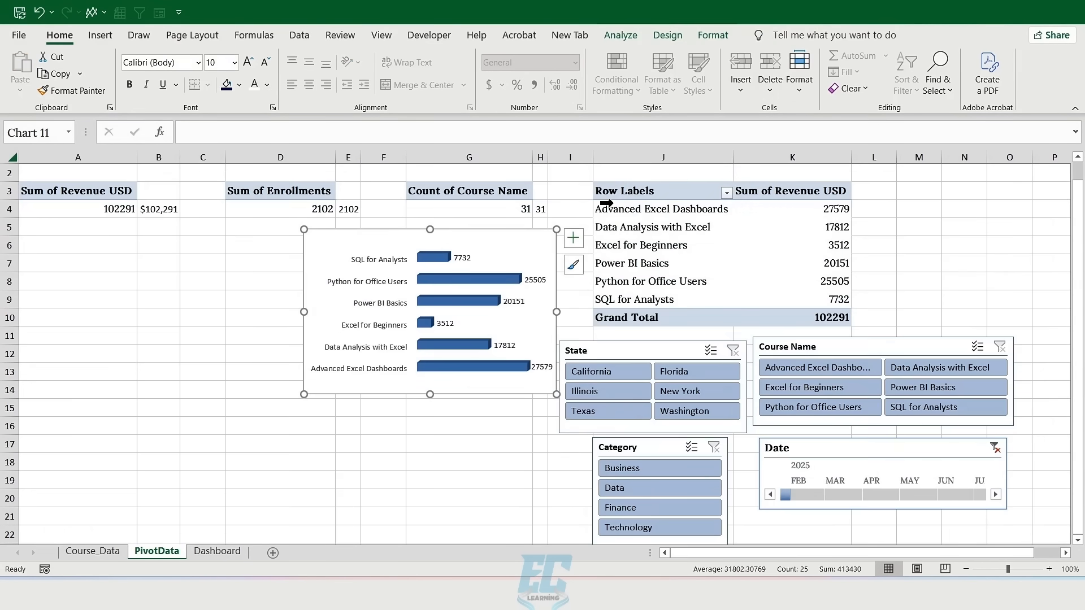
drag(621, 190, 771, 310)
key(ctrl+c)
click(50, 317)
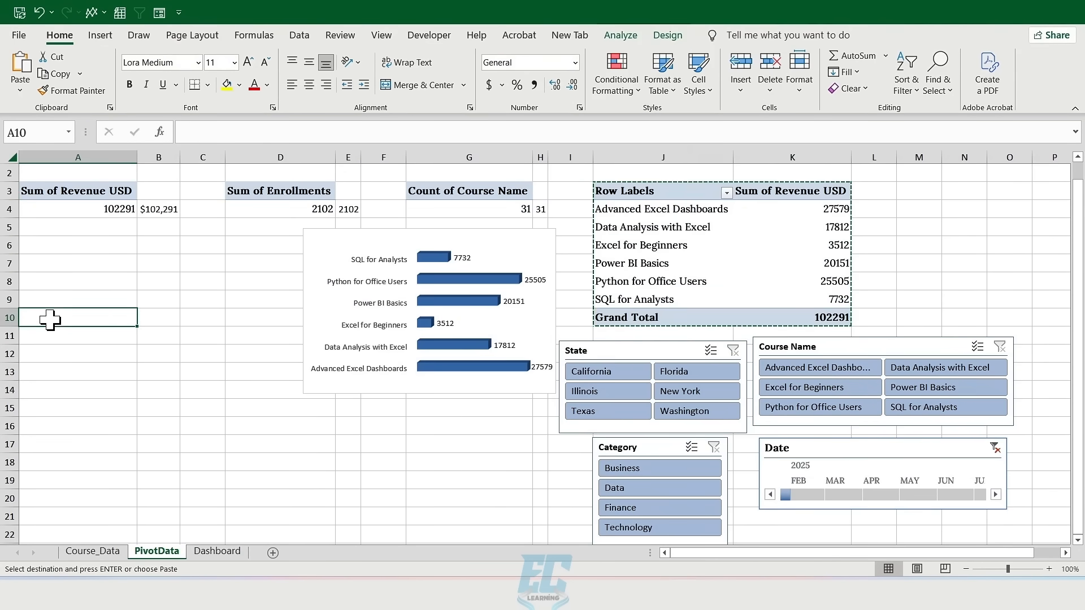
key(ctrl+v)
click(11, 157)
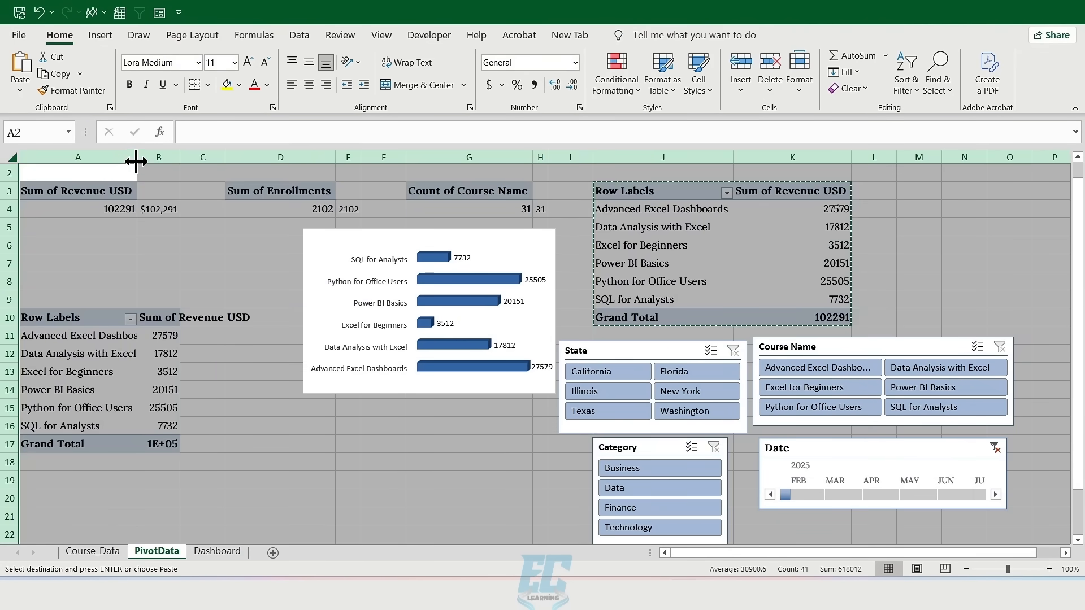
double_click(136, 157)
Change the copied PivotTable's fields to show the Sum of Enrollments by State instead of revenue by course
click(197, 321)
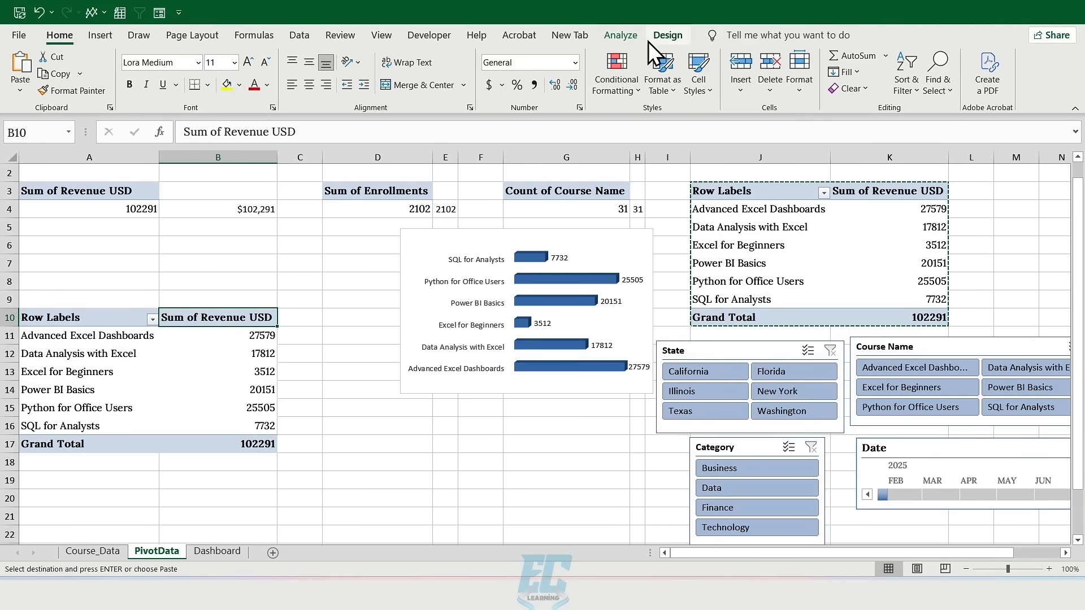
click(621, 35)
click(933, 74)
drag(905, 175, 495, 198)
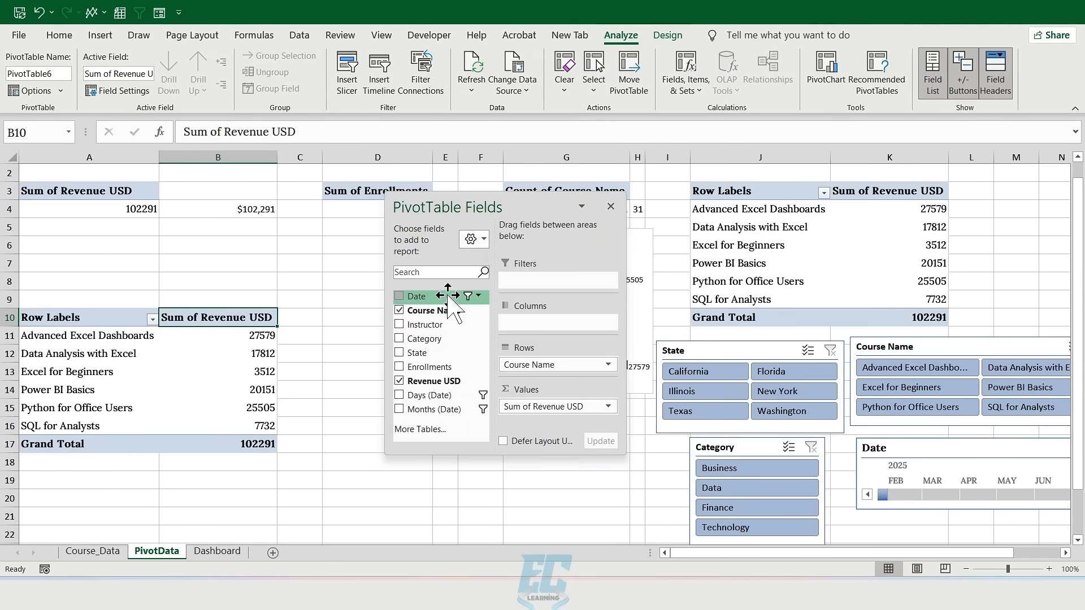
click(400, 310)
click(399, 381)
drag(418, 352, 544, 405)
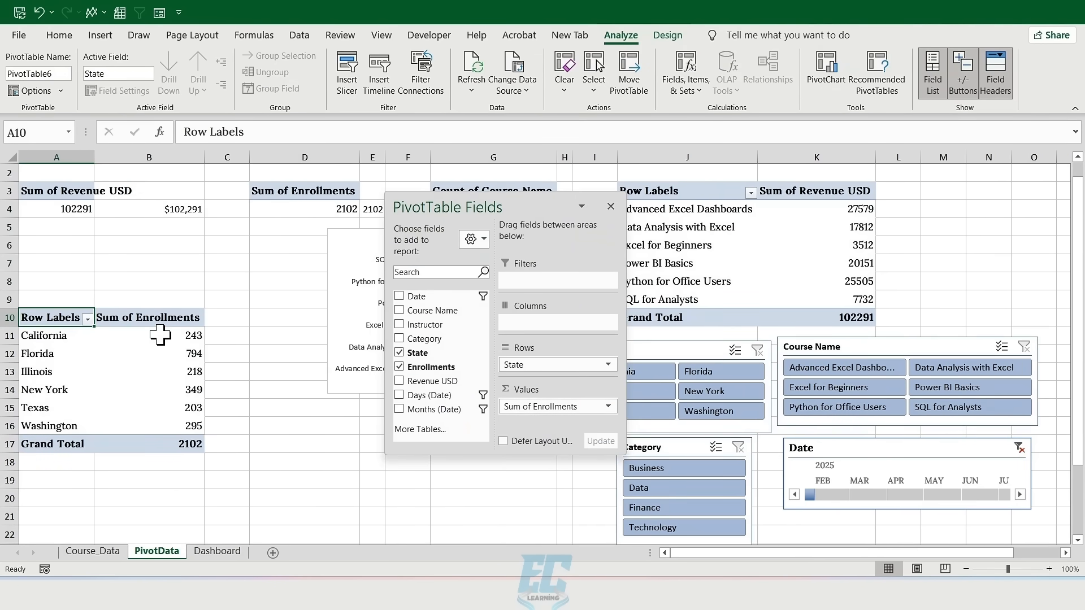
Insert a 3-D clustered column PivotChart from the state enrollments PivotTable and hide all its field buttons
drag(65, 316, 170, 444)
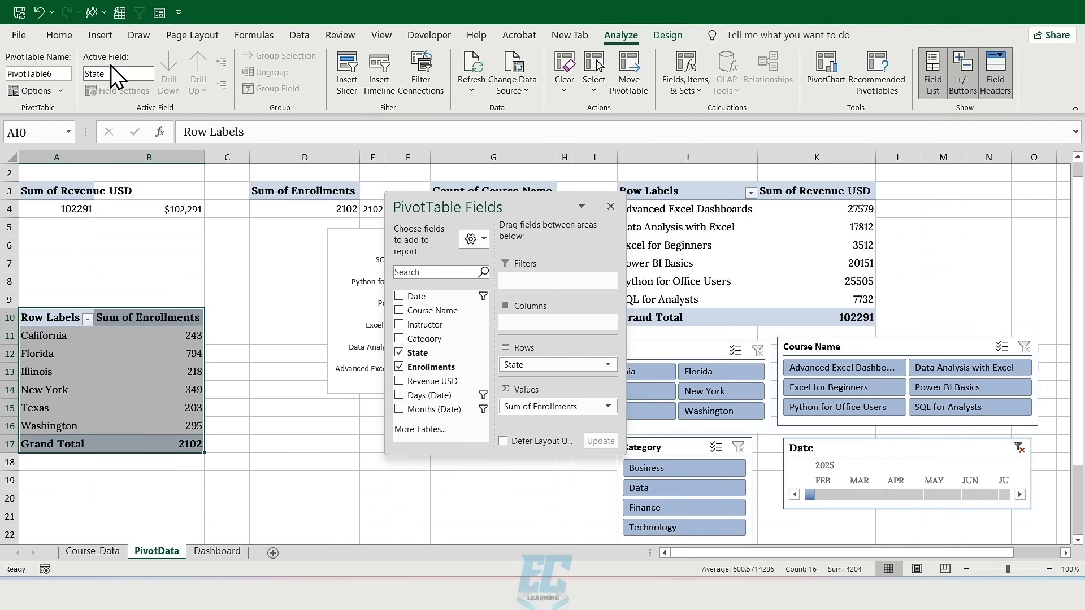
click(100, 35)
click(505, 56)
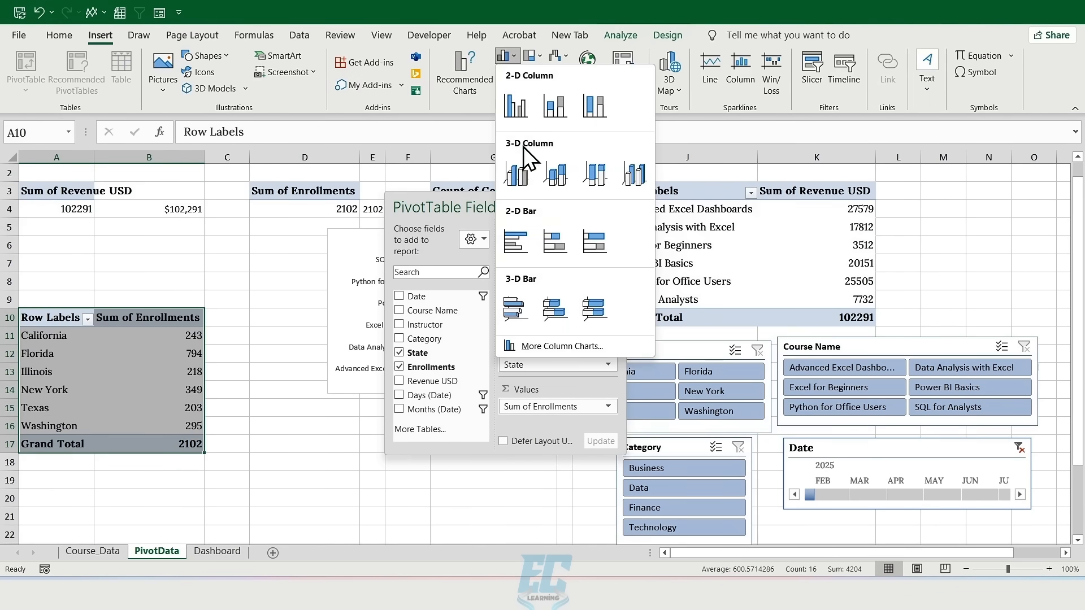
click(516, 175)
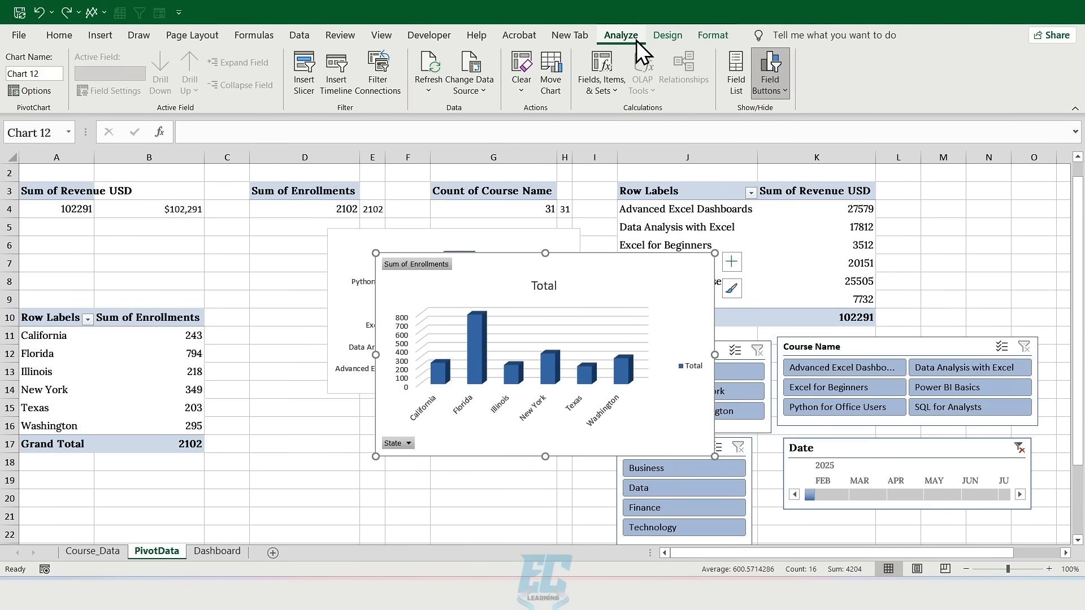
click(782, 92)
click(788, 214)
Remove the column chart's title, gridlines, legend and primary vertical axis, and add data labels
click(731, 262)
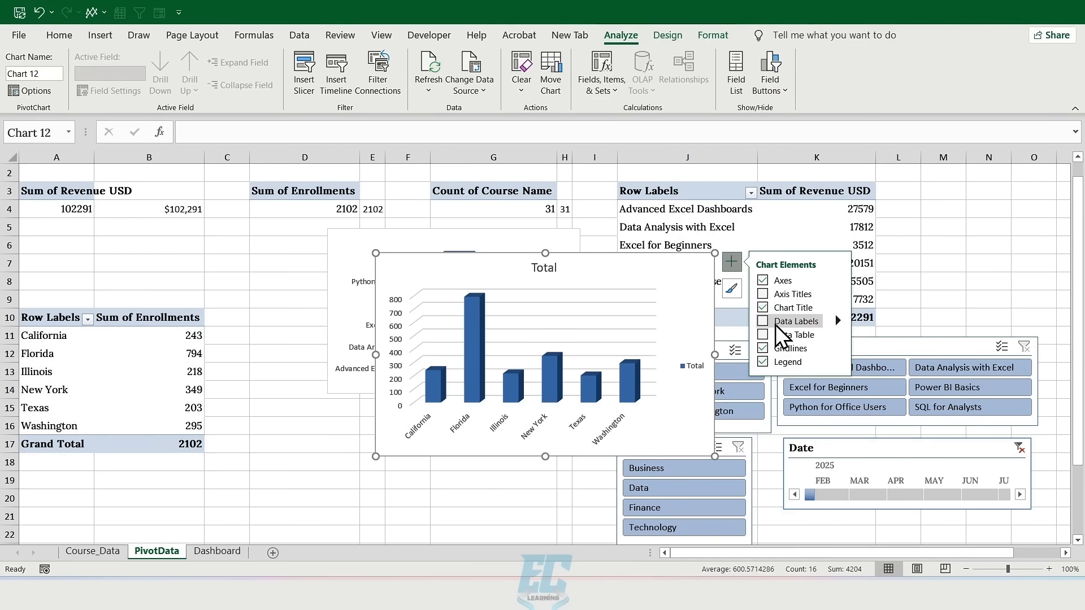
click(762, 308)
click(763, 348)
click(763, 362)
click(837, 280)
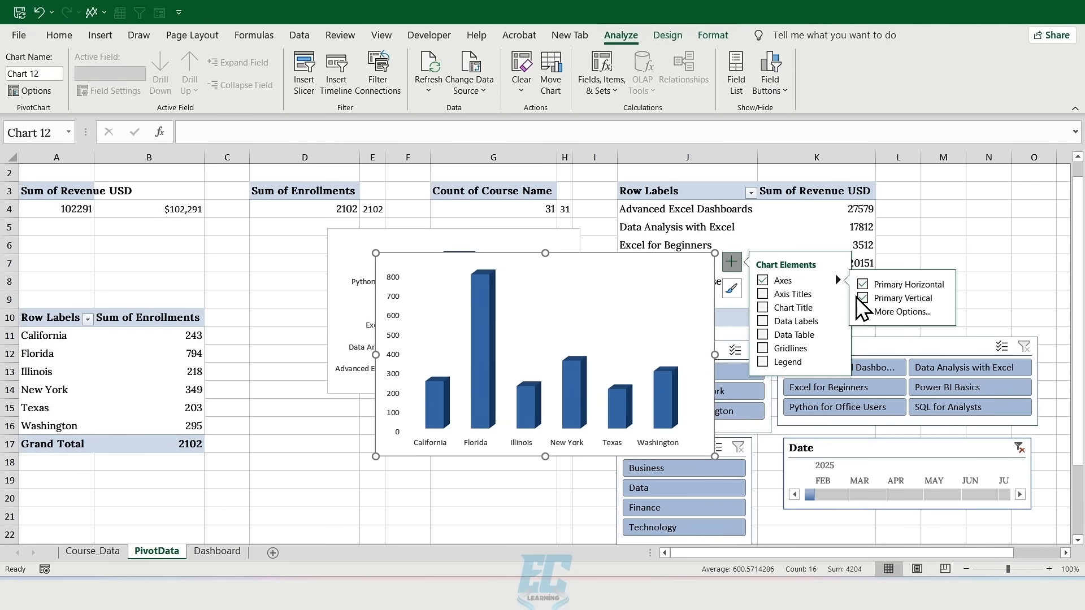
click(762, 321)
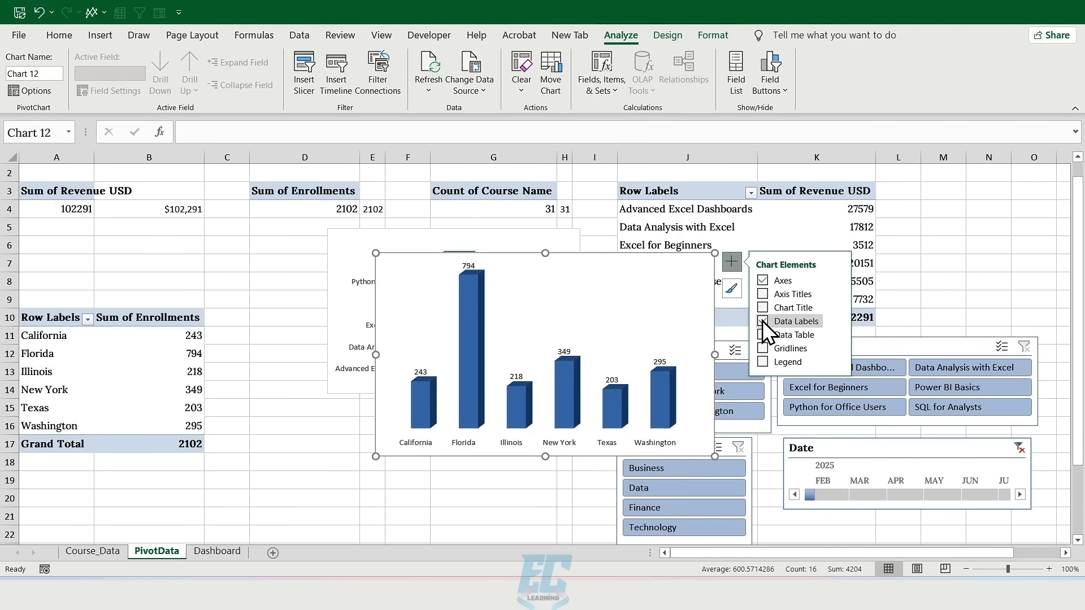
Paste the column chart onto the Dashboard sheet, place it below the Date timeline, and resize it to about 2.18" by 3.91"
click(233, 553)
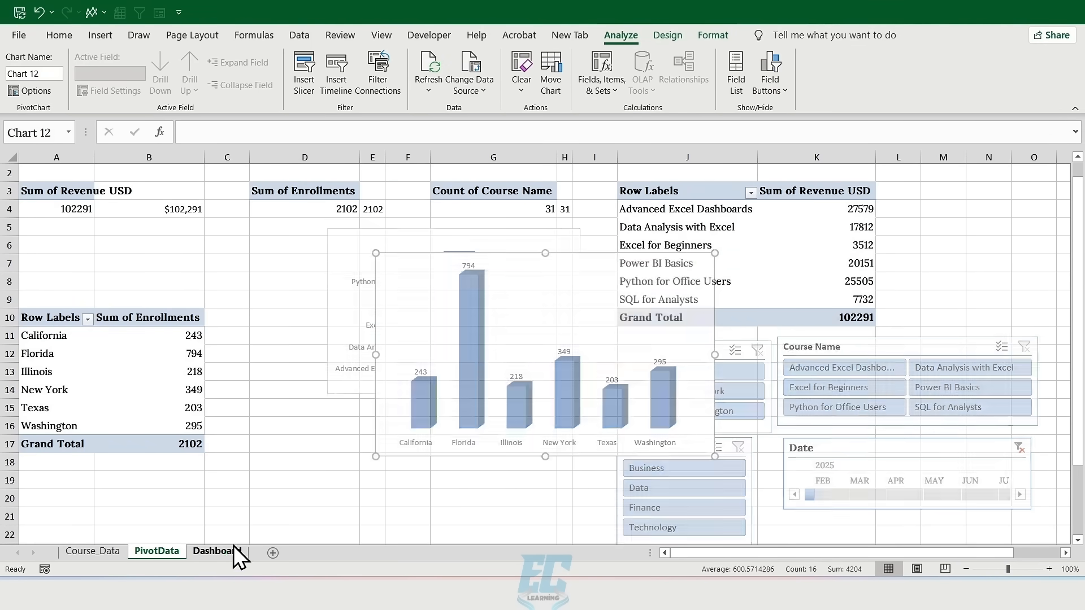
key(ctrl+v)
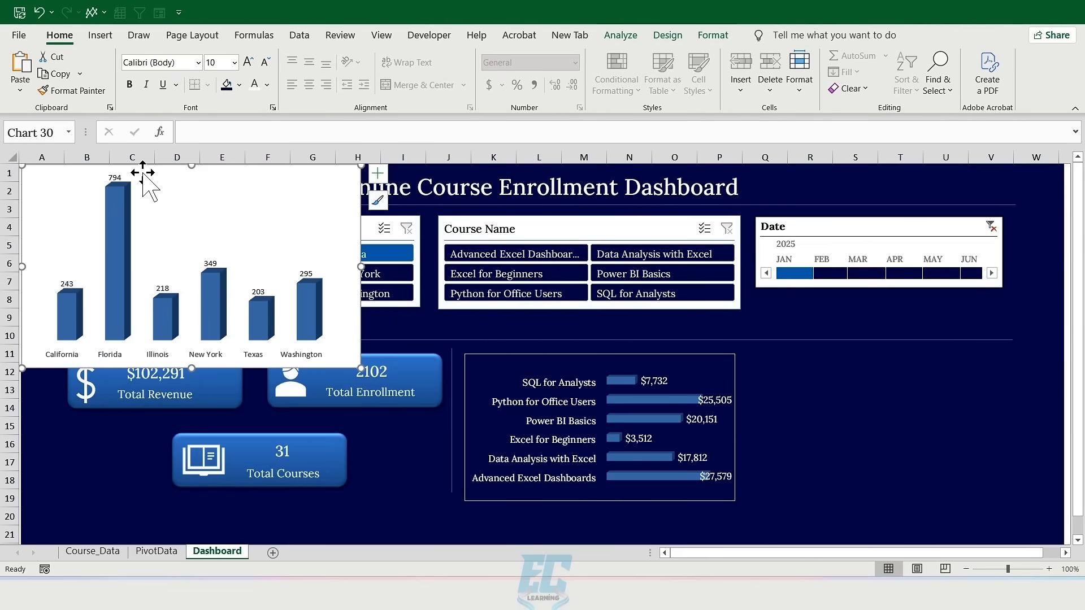
drag(145, 174, 802, 317)
drag(680, 310, 798, 356)
drag(1019, 513, 1008, 450)
drag(1009, 504, 1004, 502)
drag(1004, 428, 1023, 428)
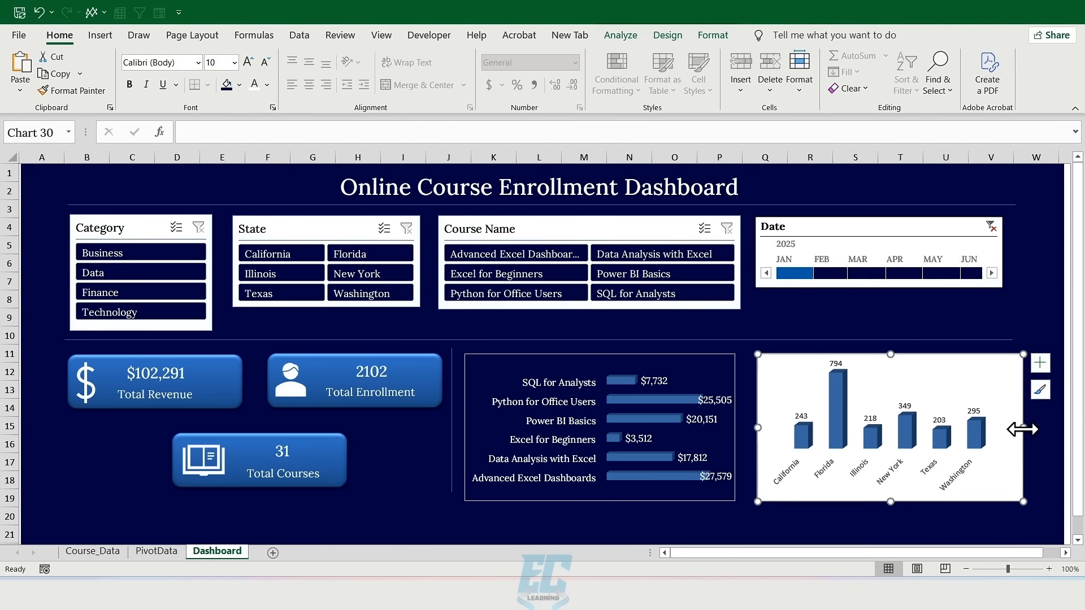
Fill the dashboard column chart's area with the standard Dark Blue color
click(714, 35)
click(565, 55)
click(605, 213)
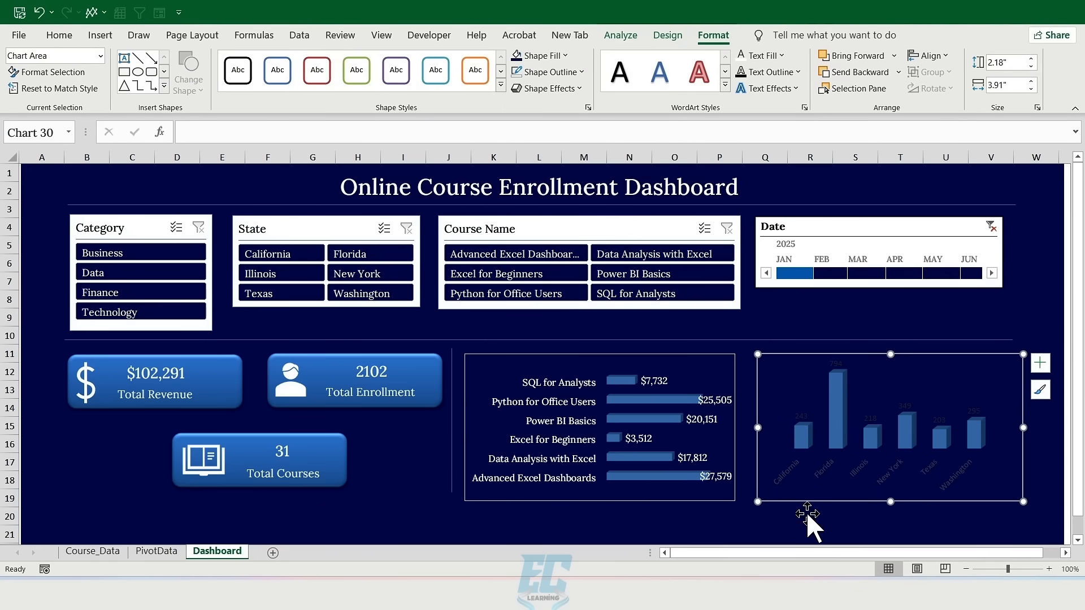
Format the column chart's state axis labels as Lora Medium, size 10, in white
click(789, 483)
click(59, 35)
click(198, 63)
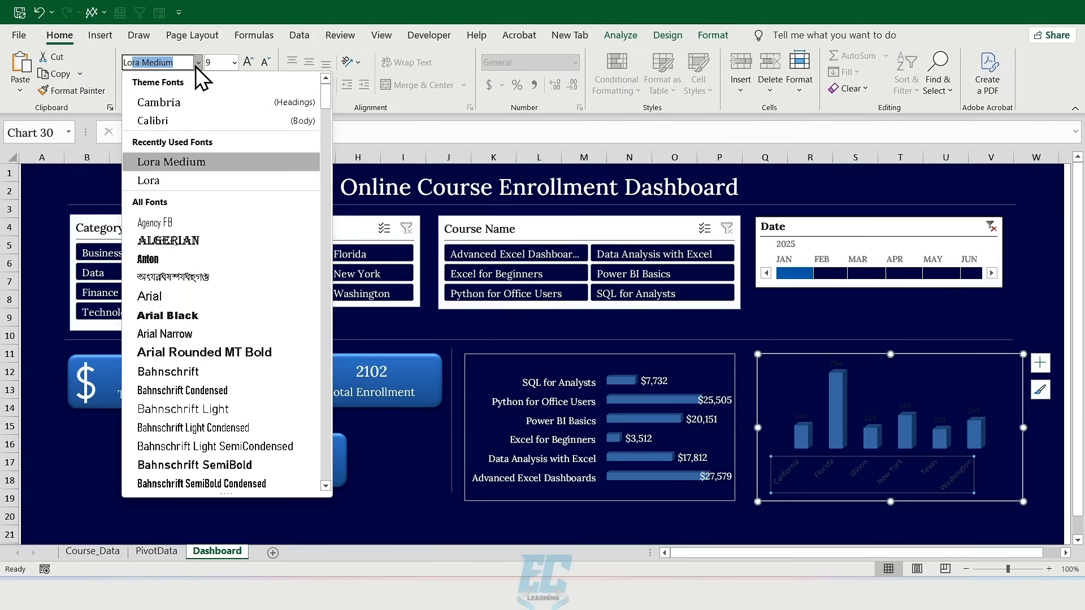
click(198, 63)
click(234, 62)
click(224, 110)
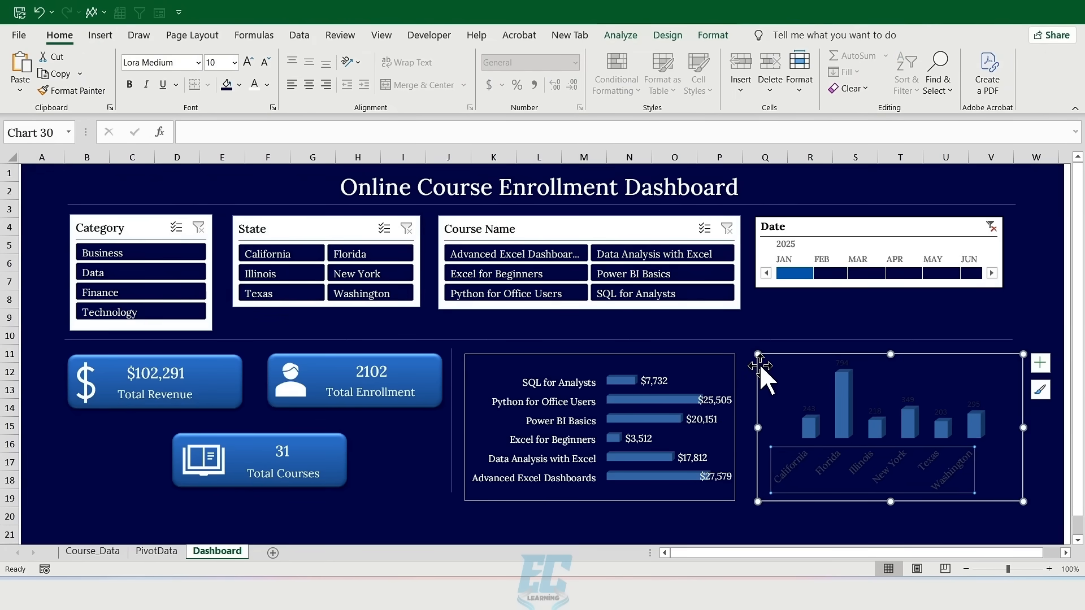
Format the column chart's data labels as Lora Medium, size 10, in white
click(805, 404)
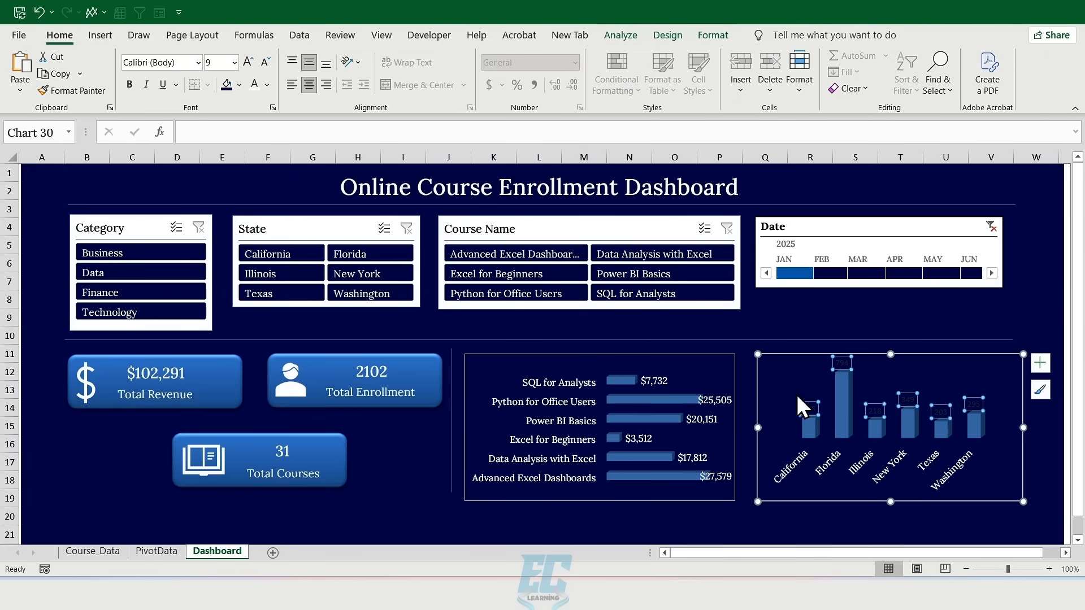
click(197, 62)
click(171, 161)
click(234, 63)
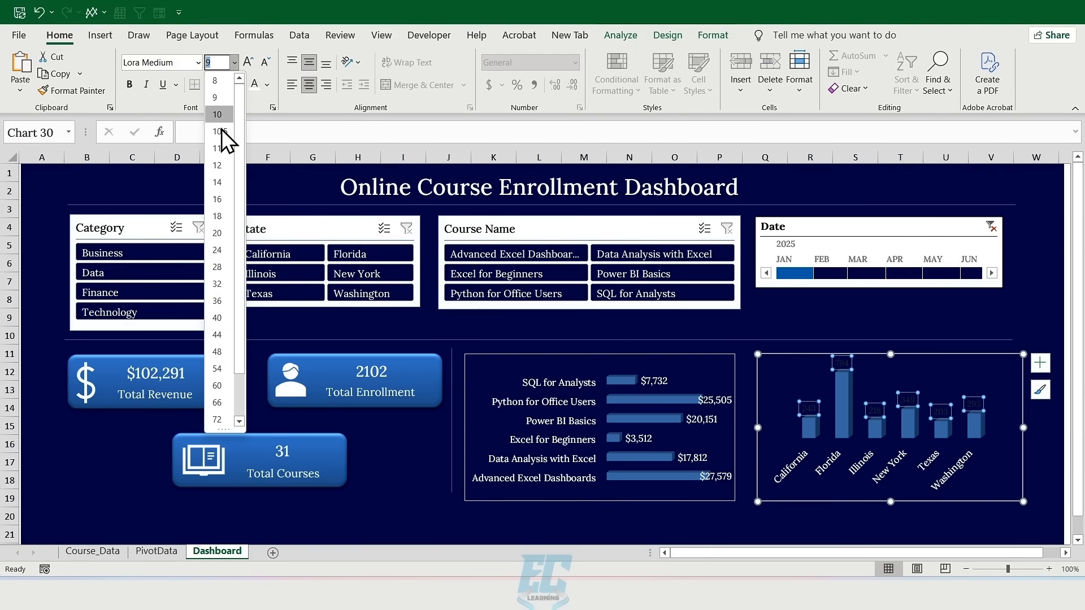
click(223, 110)
click(253, 91)
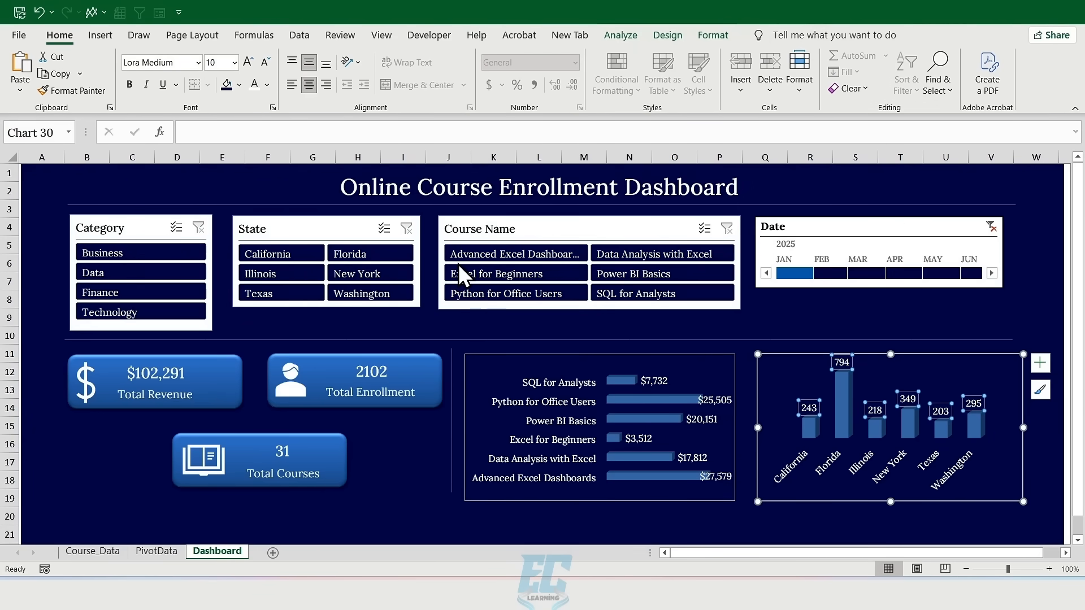
click(780, 366)
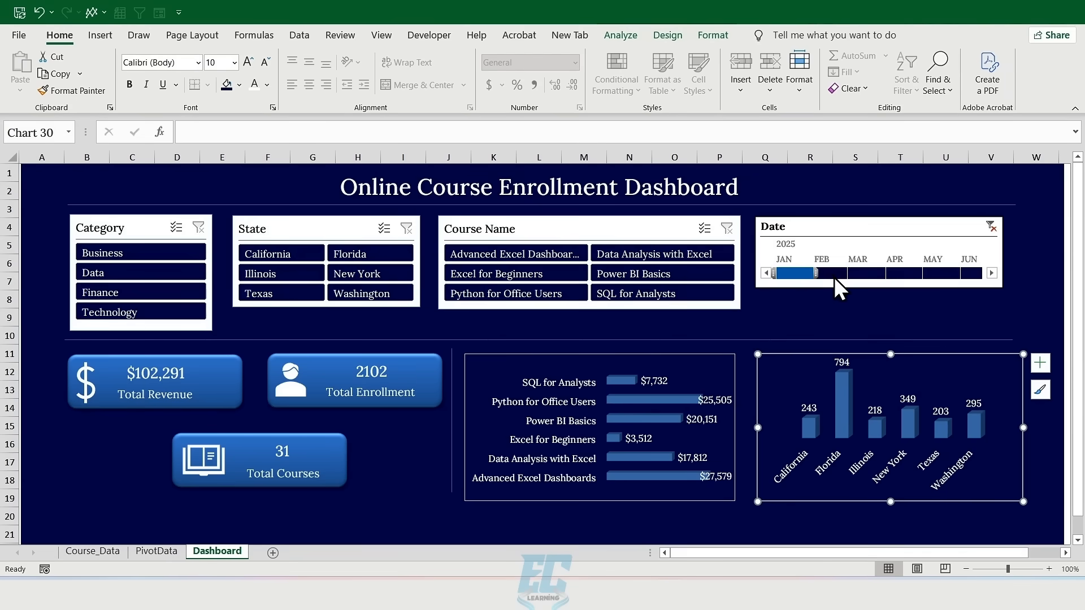
Test the Date timeline by filtering the dashboard to several 2025 months in turn, finishing on MAR
click(865, 274)
click(908, 273)
click(955, 273)
click(848, 273)
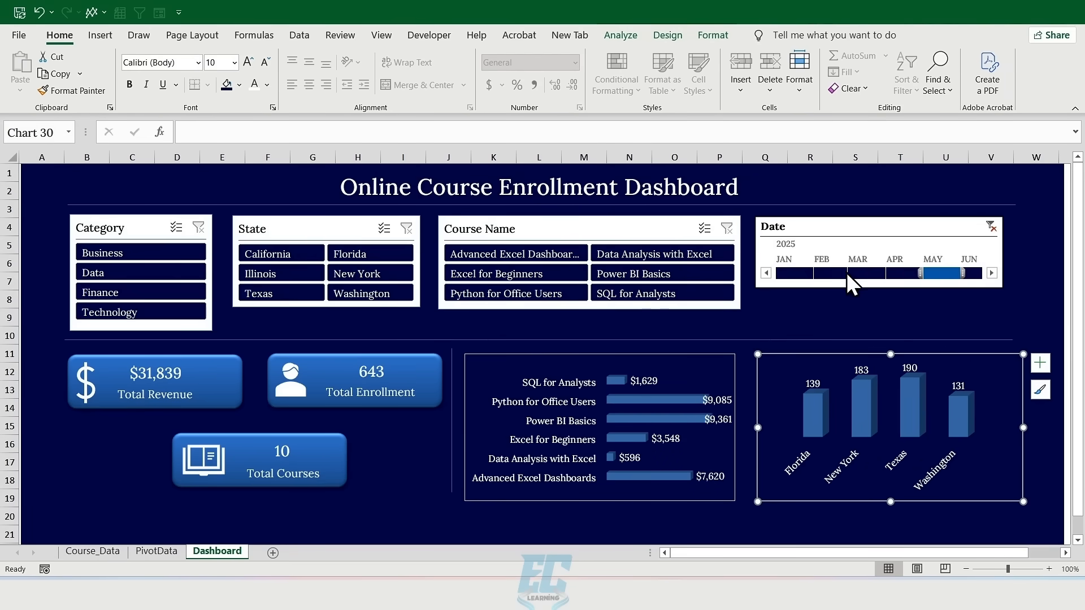
click(828, 273)
click(873, 273)
Convert the Course_Data range A1:G131 into an Excel table with headers
click(96, 552)
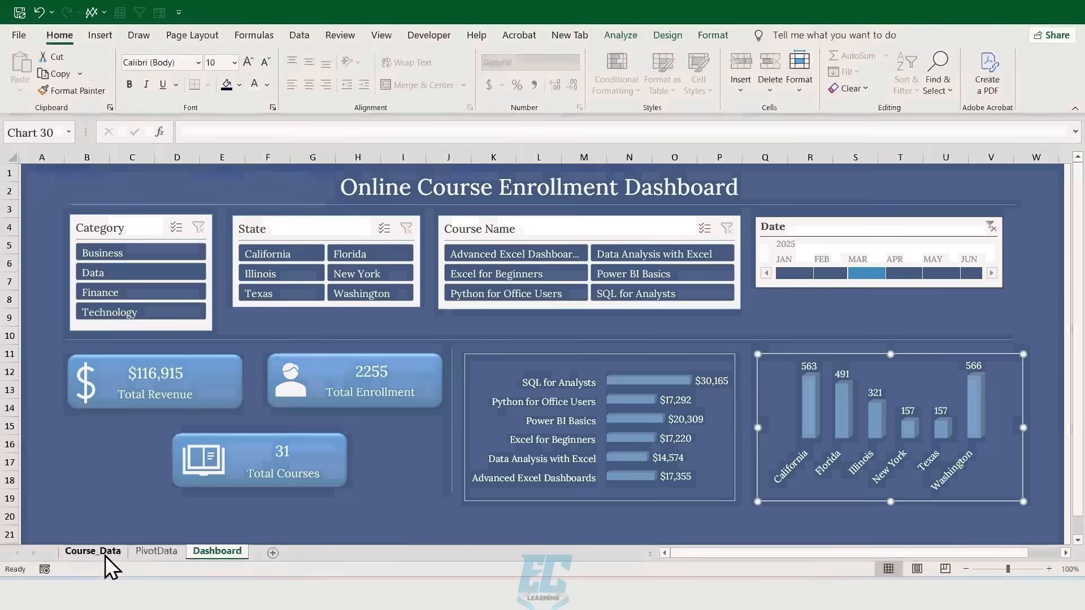
click(249, 259)
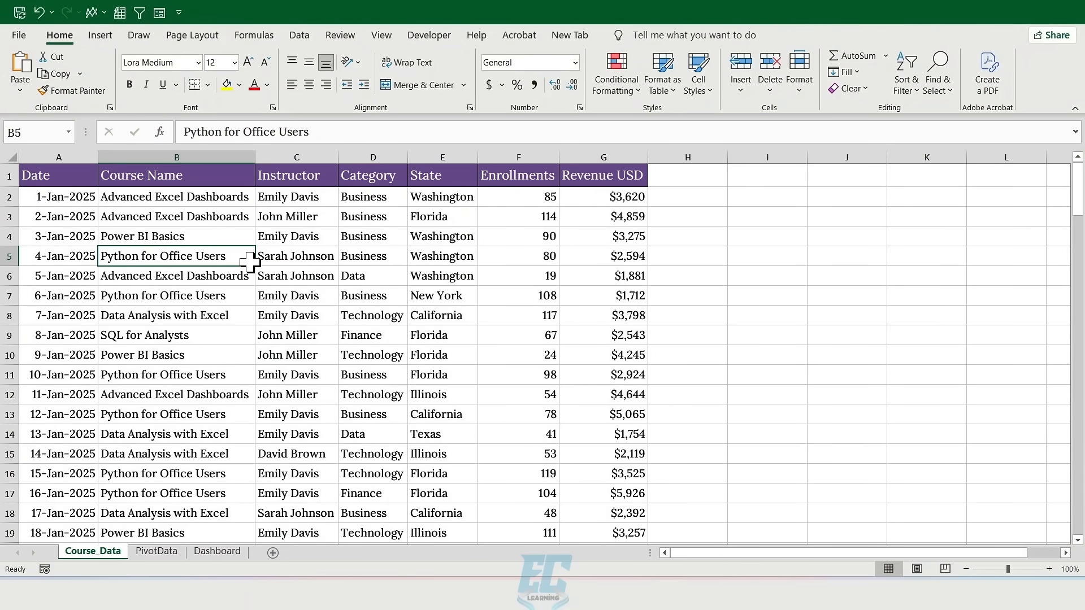
key(ctrl+t)
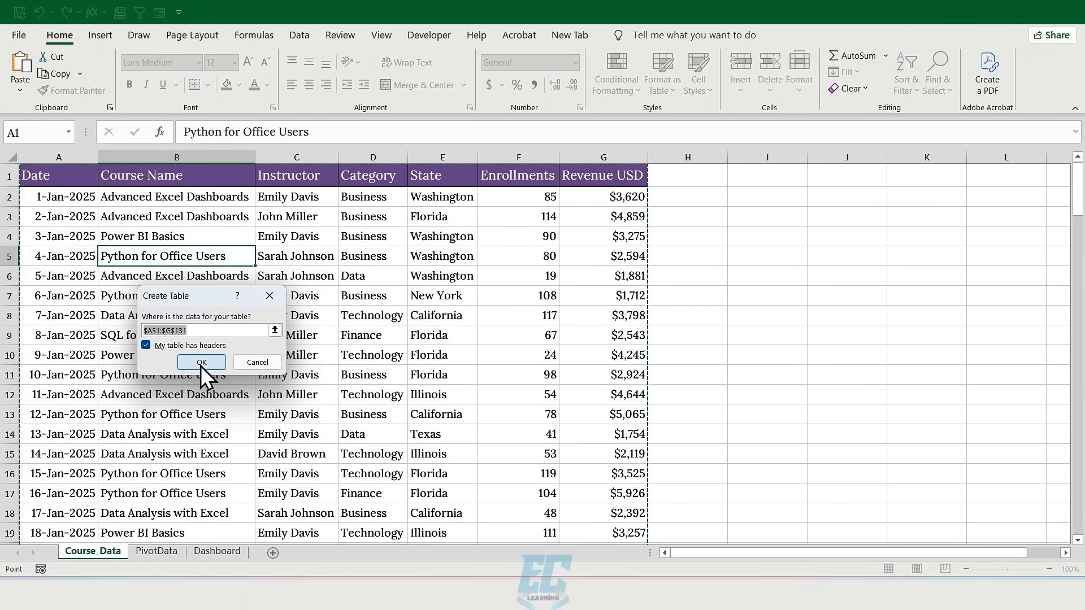
click(214, 365)
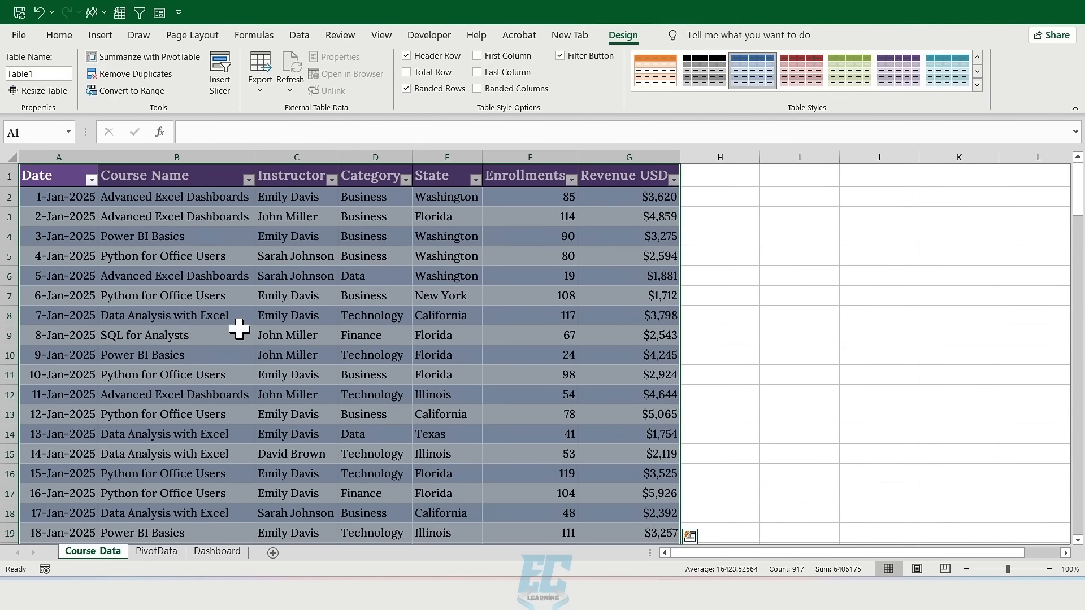
Filter the dashboard's timeline to FEB 2025 and try the Category slicer from Business through to Technology
click(161, 551)
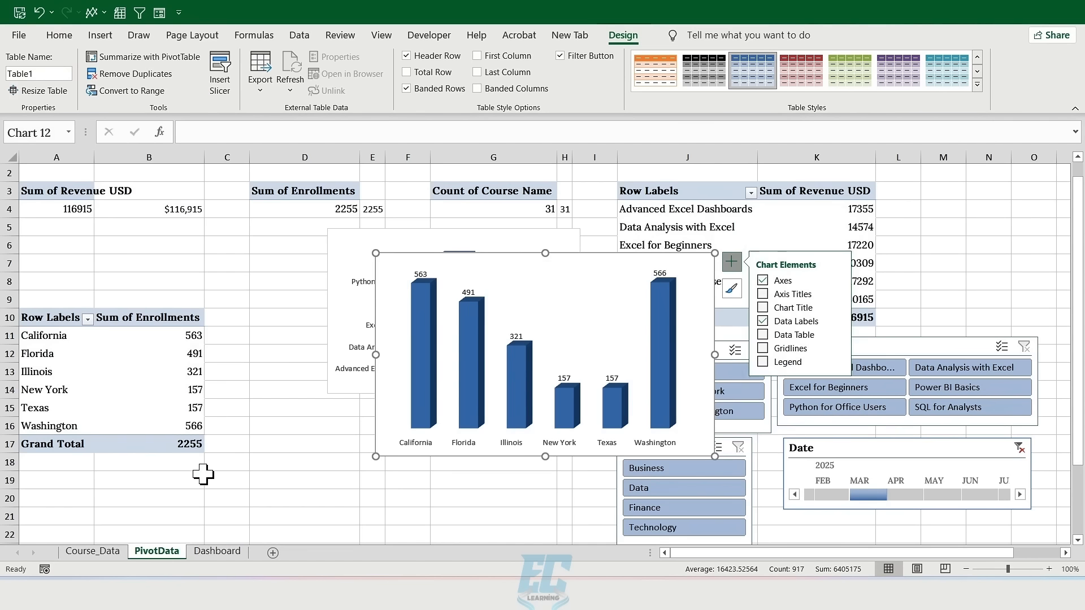
click(217, 551)
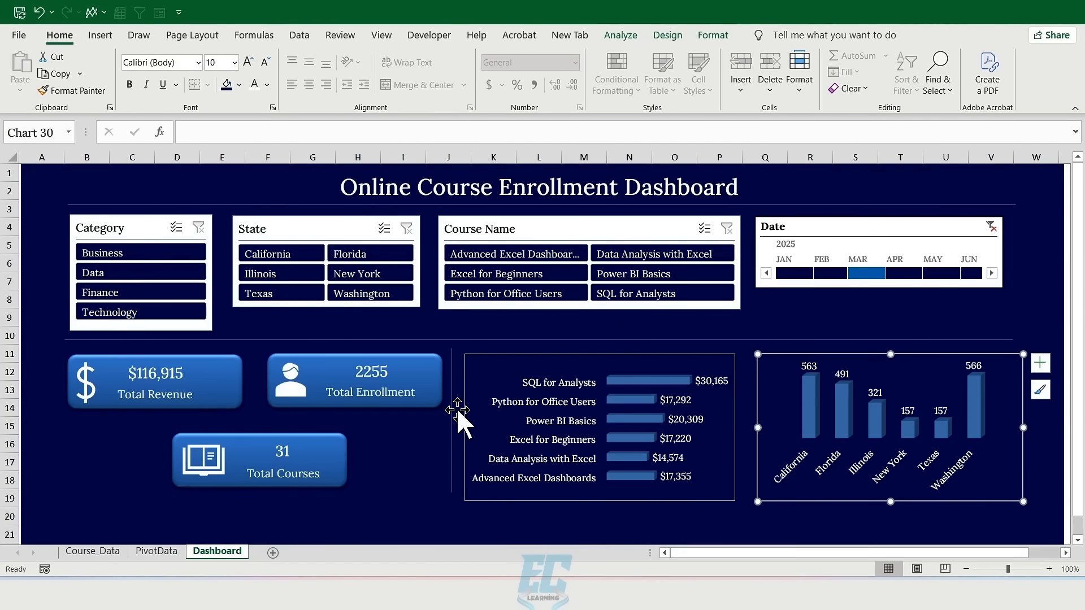
drag(848, 273, 810, 278)
drag(136, 253, 152, 312)
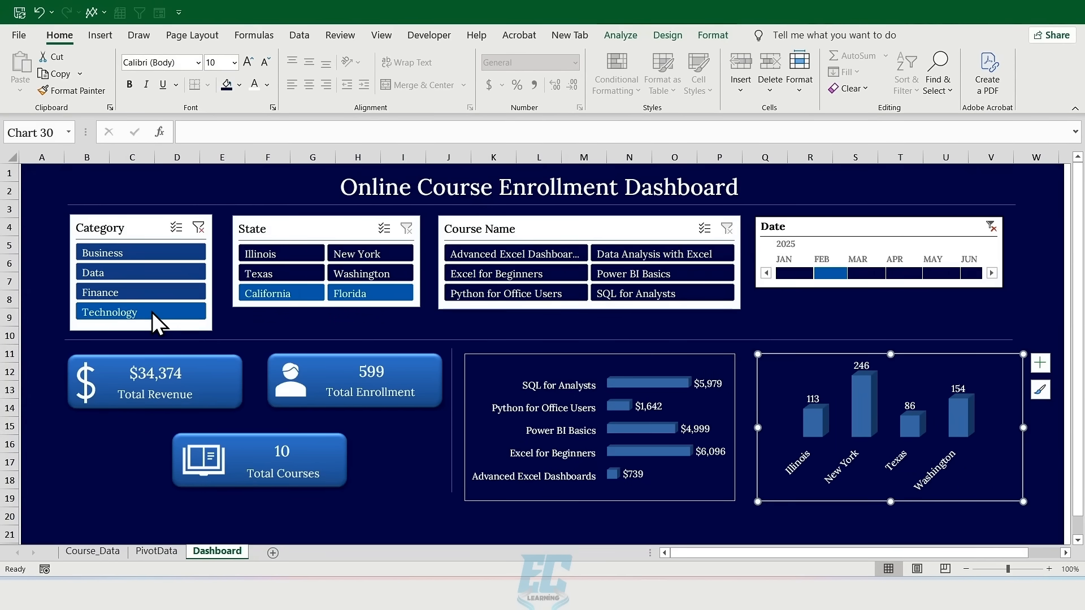